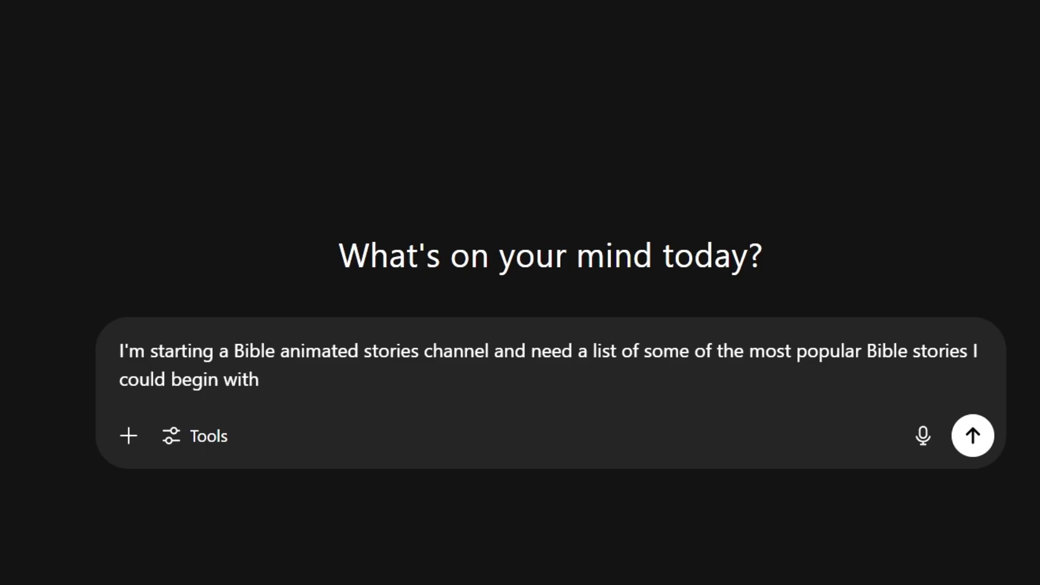
# - Request a list of the most popular Bible stories for starting an animated stories channel and review the suggested stories and launch tips
pyautogui.click(971, 435)
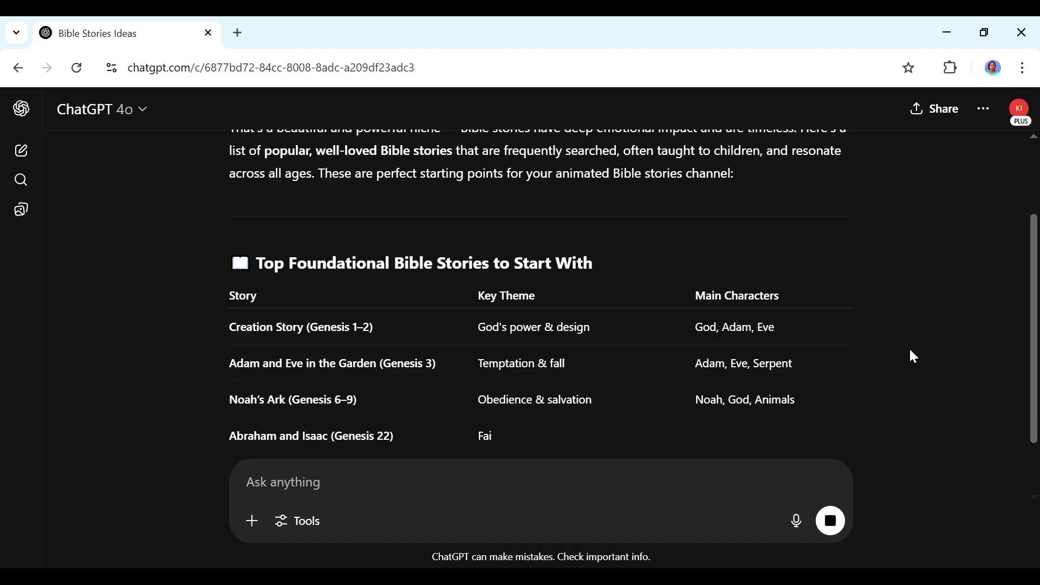
pyautogui.scroll(-5, 921, 363)
pyautogui.scroll(-2, 922, 367)
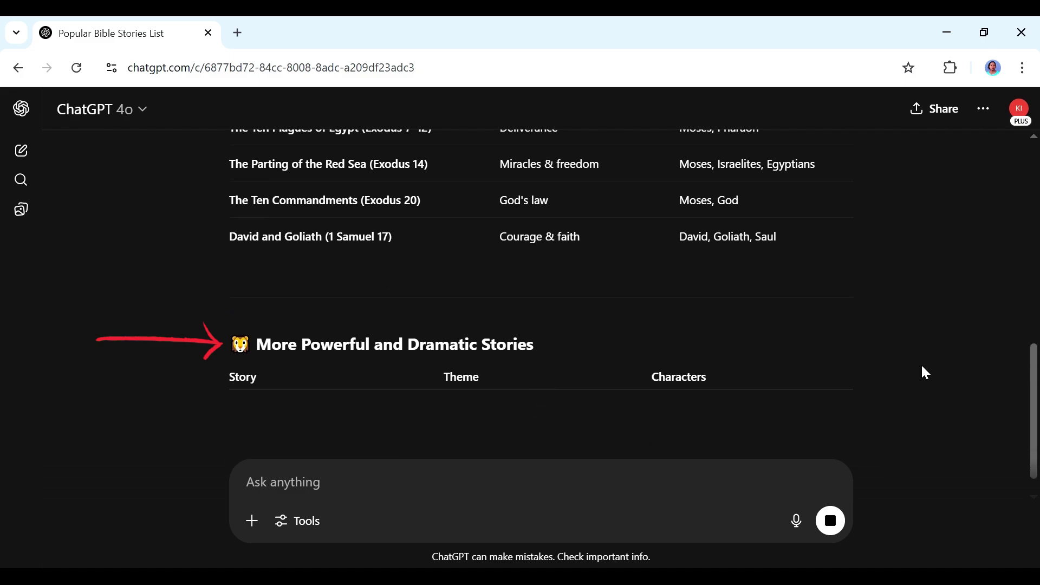
pyautogui.scroll(-1, 920, 362)
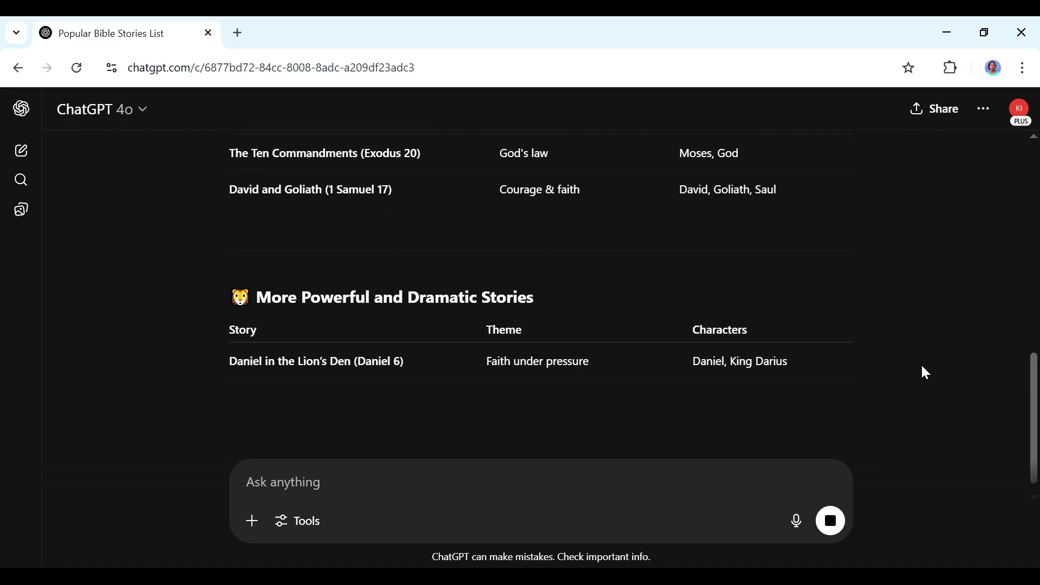
pyautogui.scroll(-2, 921, 363)
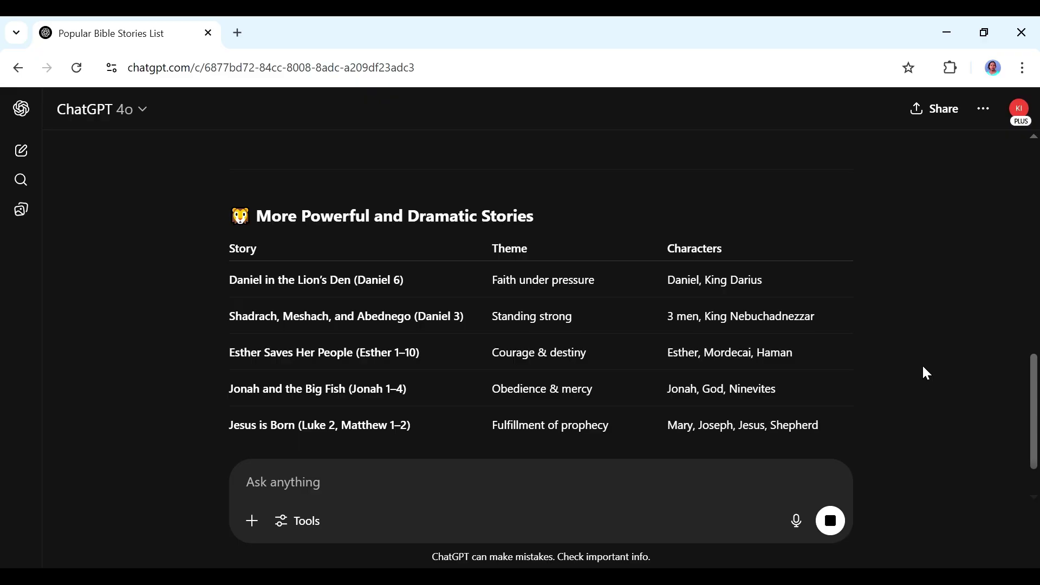
pyautogui.scroll(-6, 925, 373)
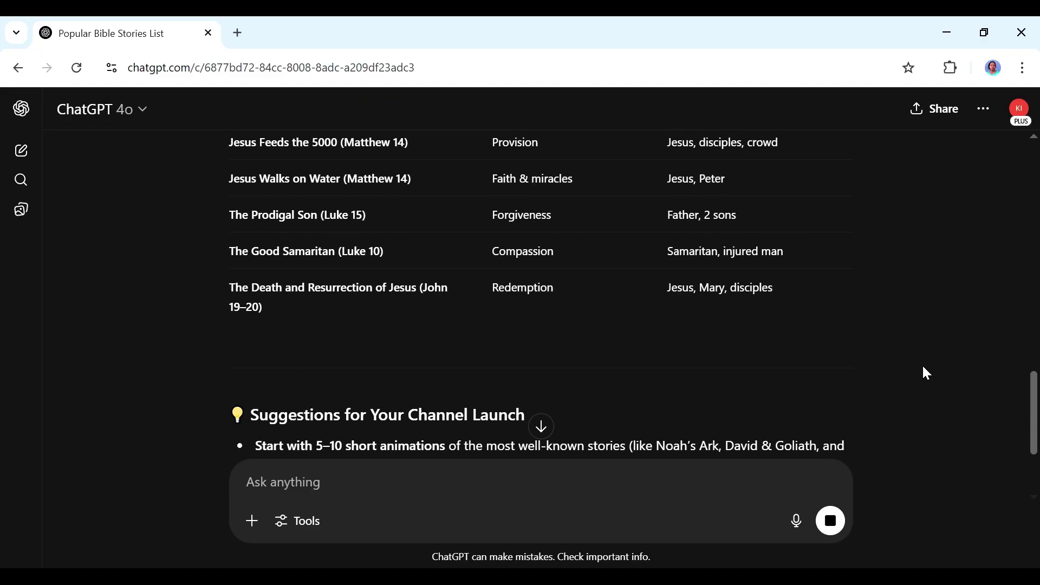
pyautogui.scroll(-2, 925, 373)
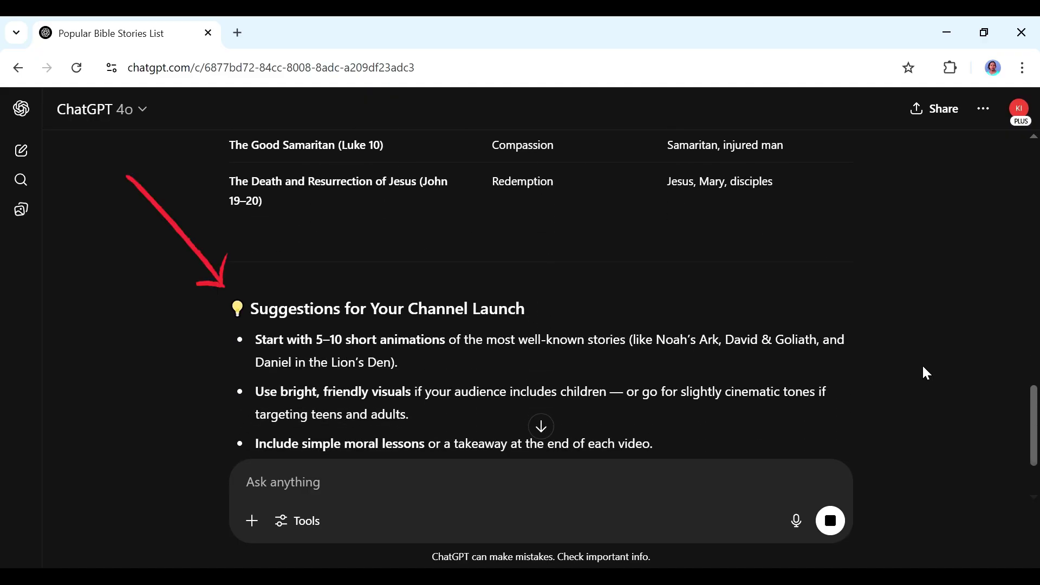
pyautogui.scroll(-2, 924, 369)
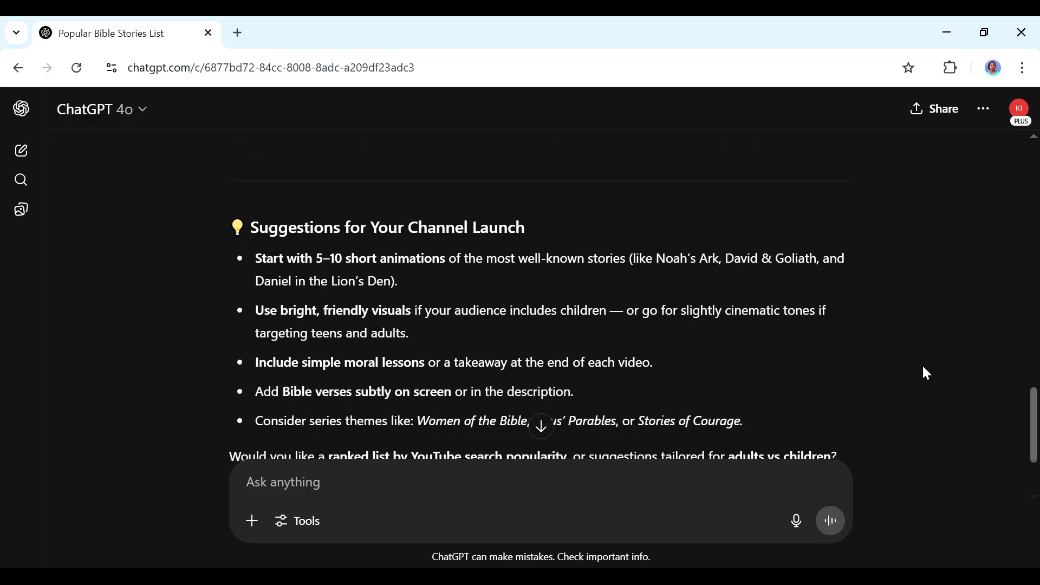
pyautogui.scroll(-2, 923, 368)
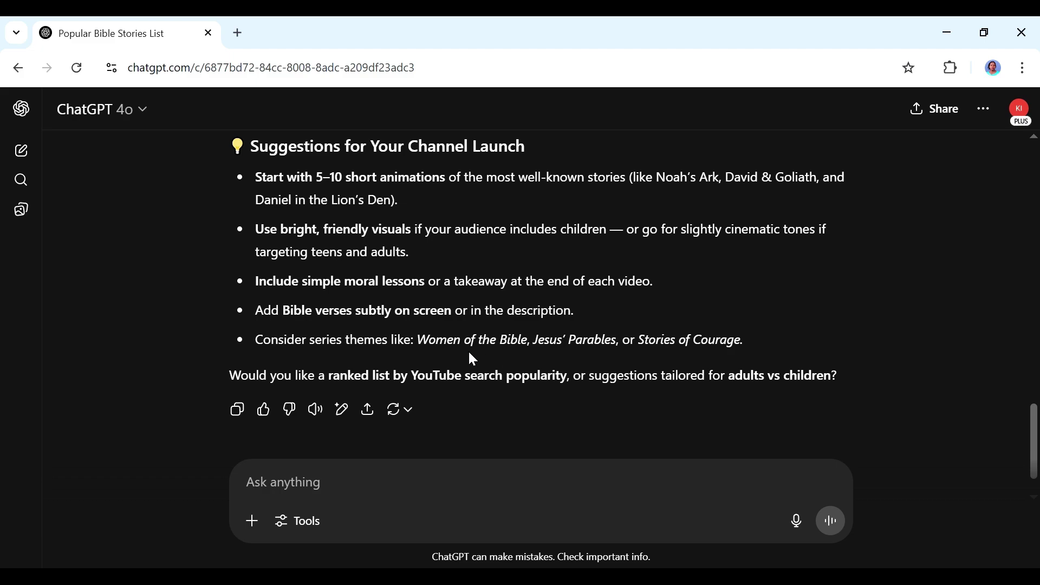
# - Copy the story title "Esther Saves Her People (Esther 1–10)" from the table of more powerful and dramatic stories
pyautogui.scroll(10, 484, 364)
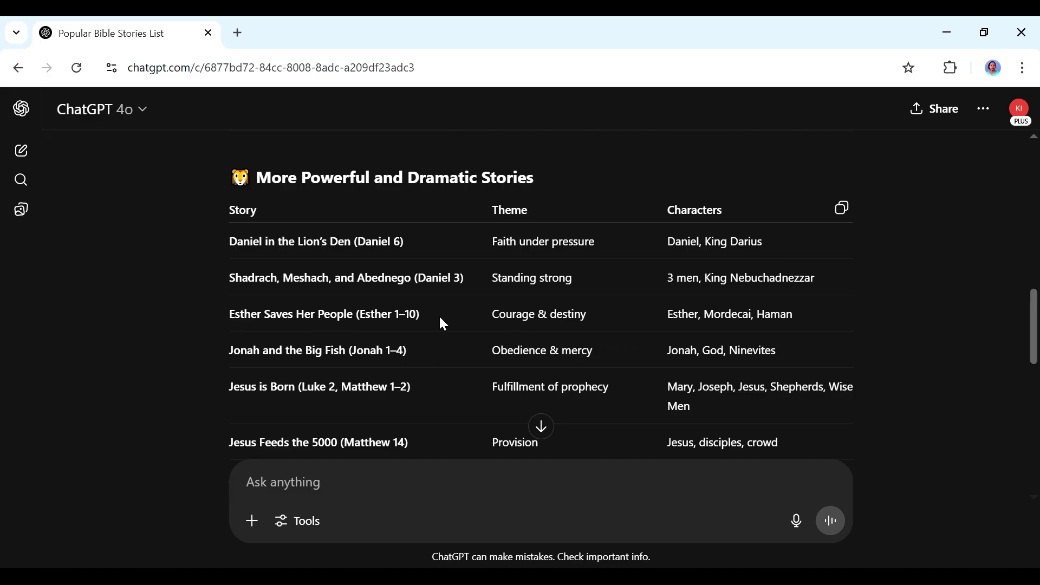
pyautogui.moveTo(440, 318)
pyautogui.mouseDown()
pyautogui.moveTo(337, 314)
pyautogui.moveTo(233, 327)
pyautogui.moveTo(230, 208)
pyautogui.mouseUp()
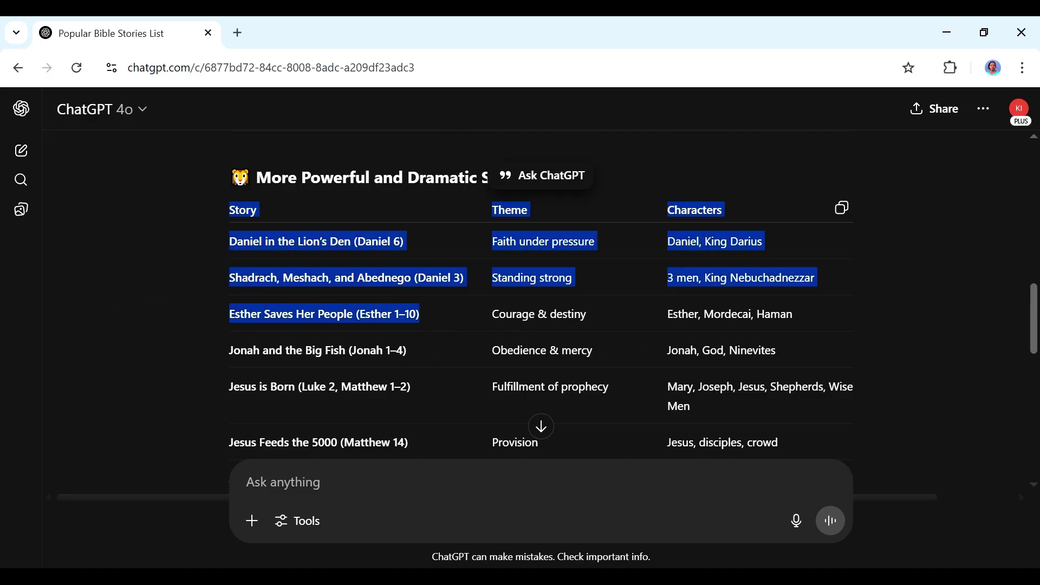
pyautogui.click(432, 323)
pyautogui.moveTo(432, 324); pyautogui.dragTo(255, 321)
pyautogui.rightClick(255, 321)
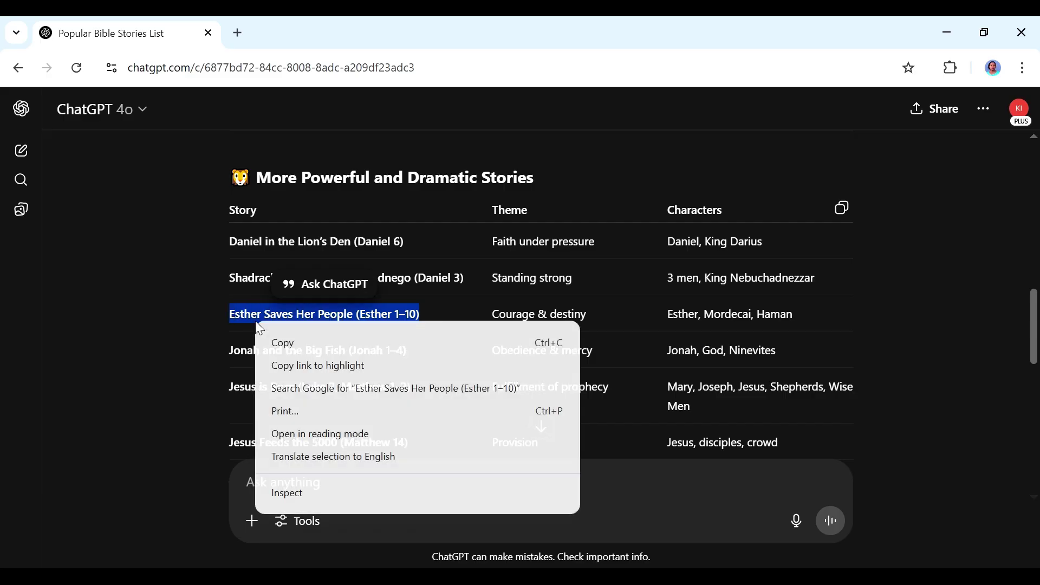
pyautogui.click(290, 343)
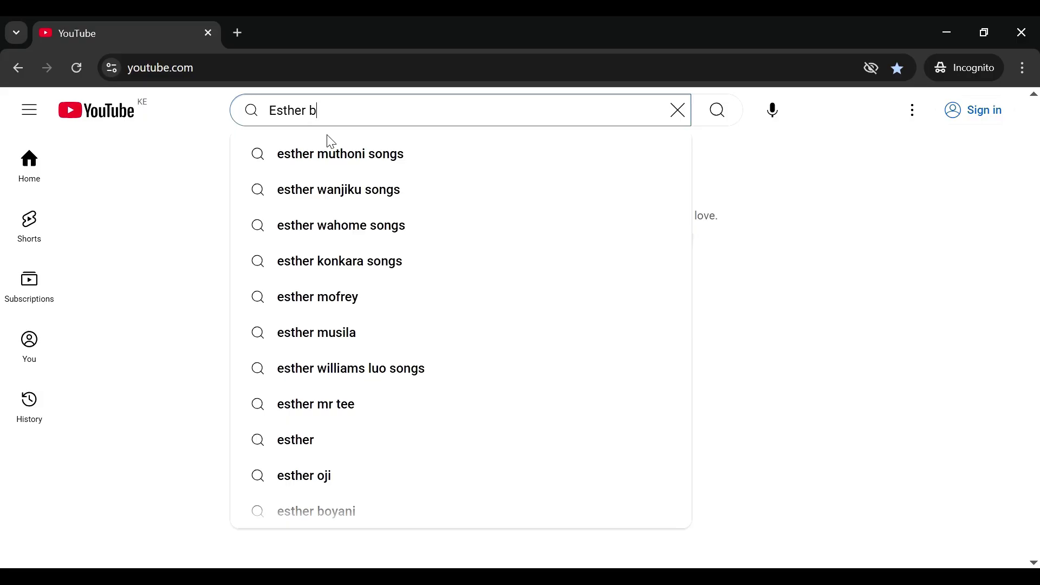
# - Search YouTube for "esther bible story" and look through the existing videos on the topic
pyautogui.write('ible')
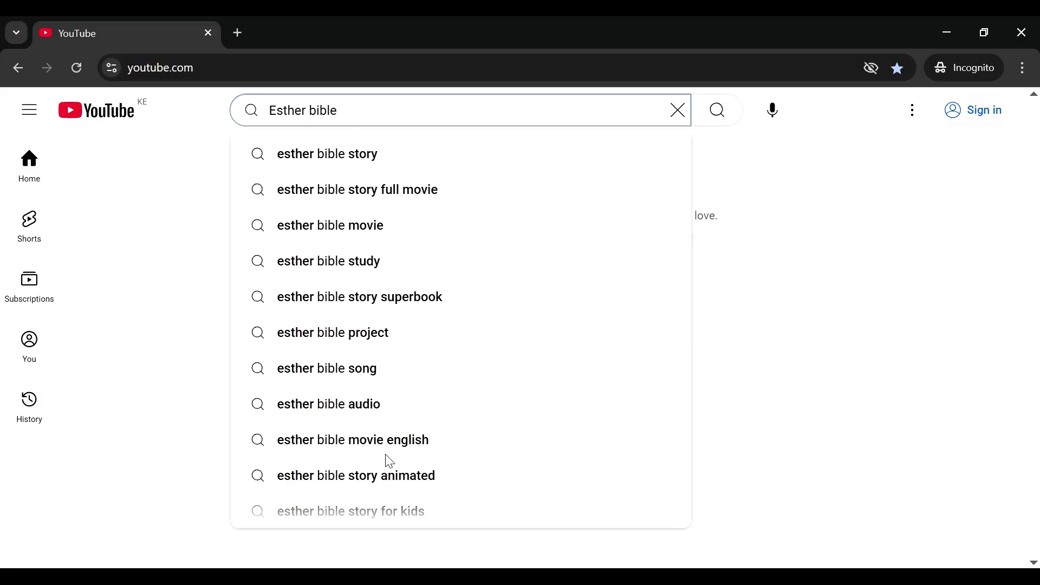
pyautogui.click(372, 157)
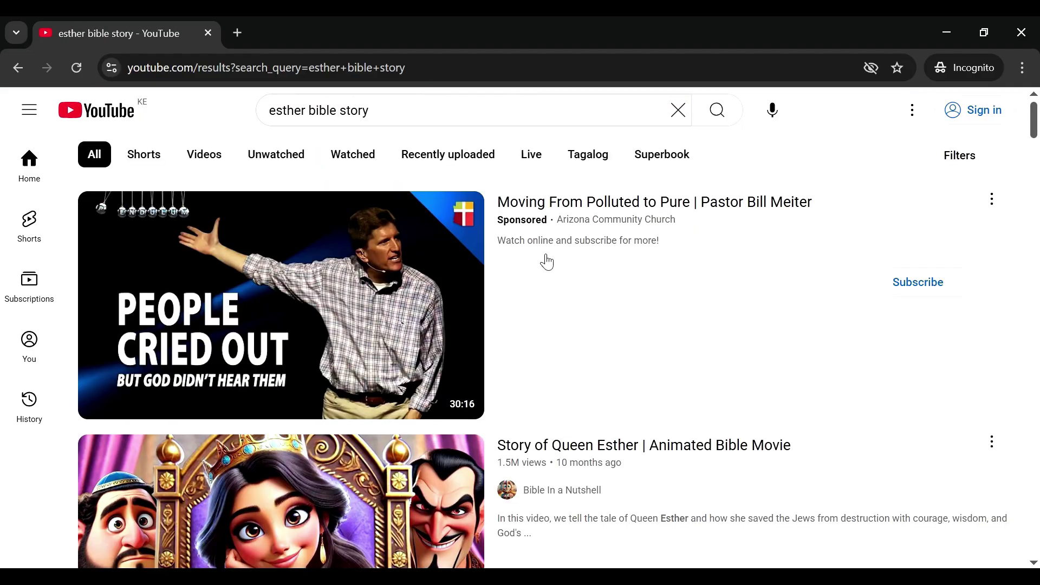
pyautogui.scroll(-1, 642, 329)
pyautogui.scroll(-12, 642, 329)
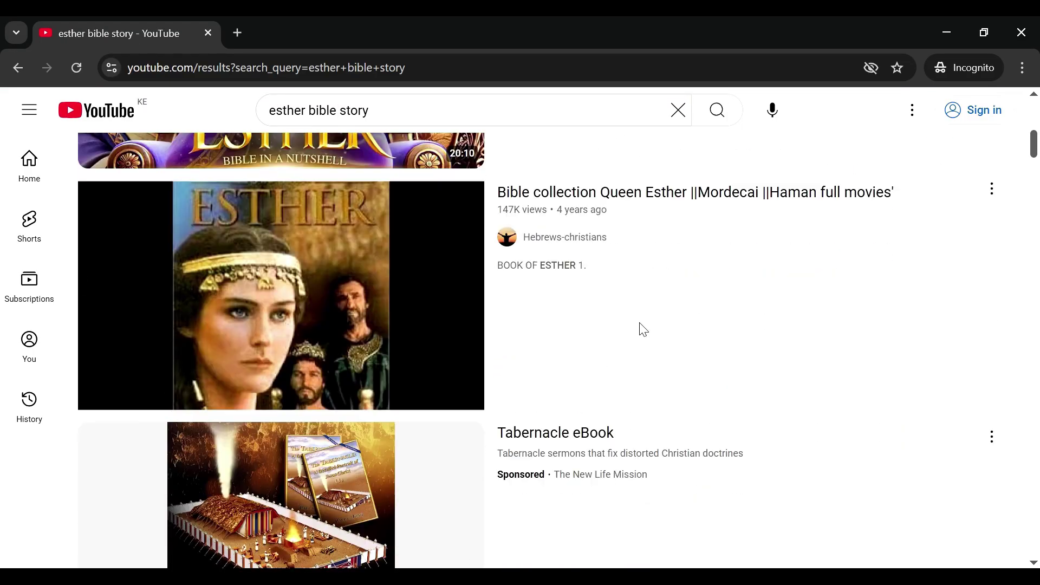
pyautogui.scroll(-2, 643, 329)
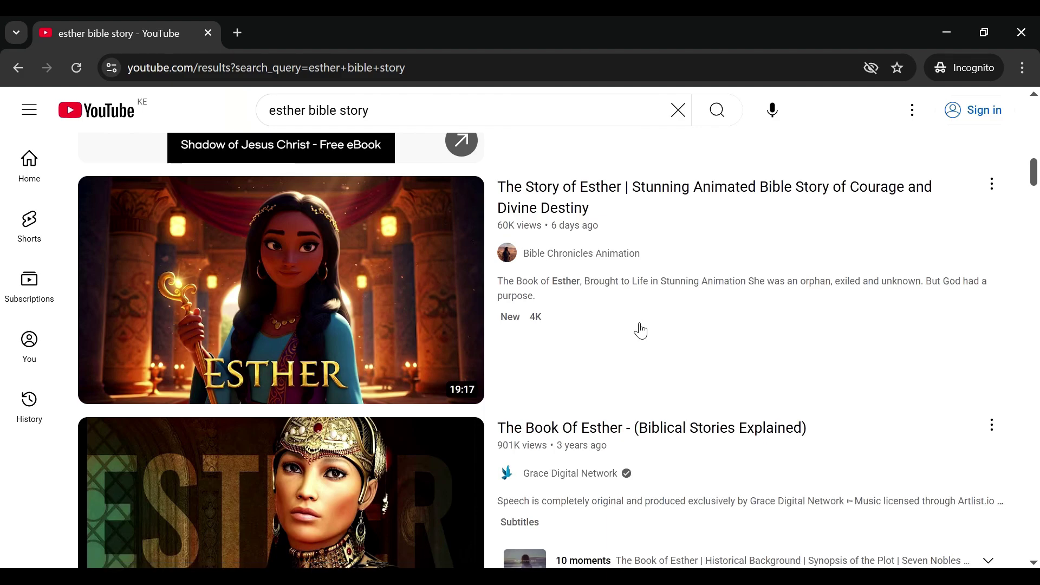
pyautogui.scroll(-2, 641, 330)
pyautogui.scroll(-2, 641, 329)
pyautogui.scroll(14, 641, 330)
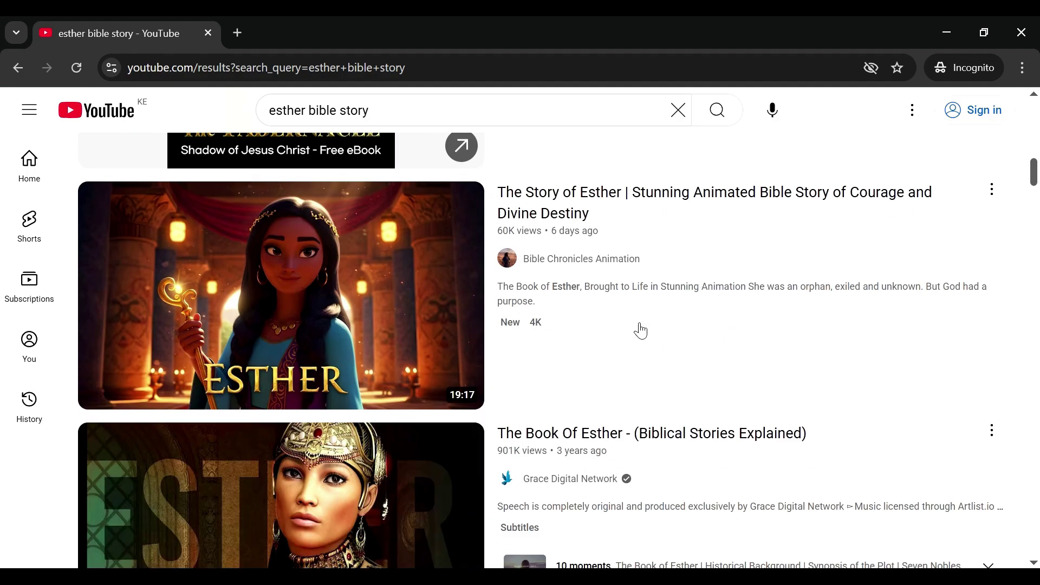
# - Select the whole search phrase "esther bible story" and open its editing options
pyautogui.click(400, 125)
pyautogui.moveTo(379, 111); pyautogui.dragTo(269, 110)
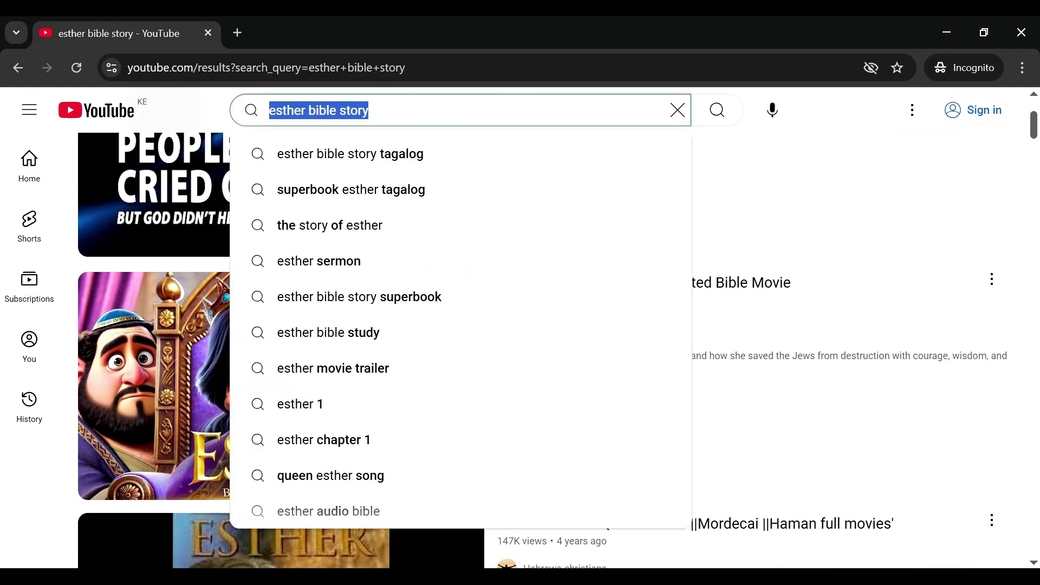
pyautogui.rightClick(300, 115)
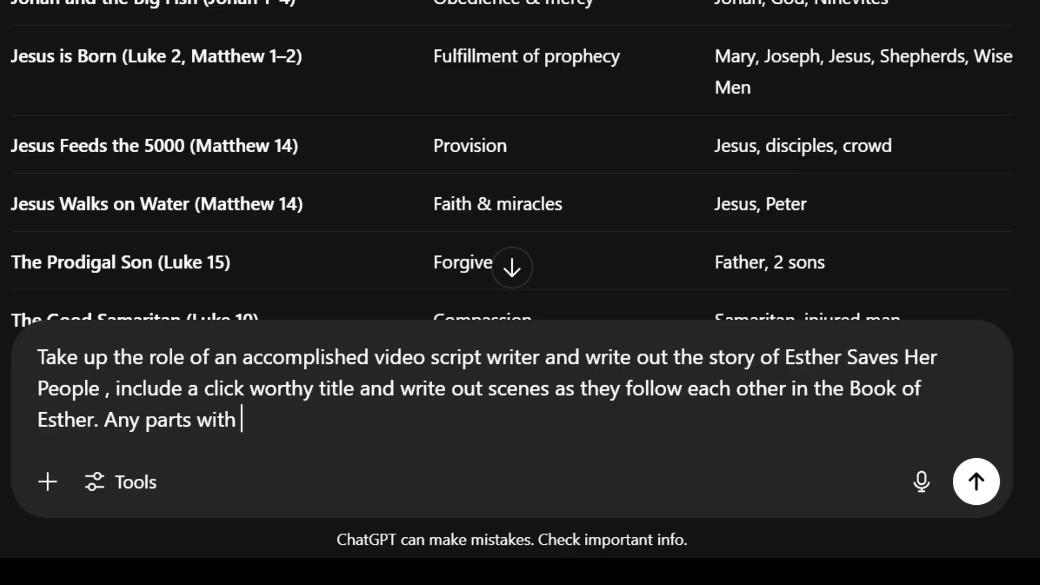
# - In ChatGPT, finish the Esther script prompt with "dialogue quote directly from the NIV Bible version" and send it
pyautogui.write('d')
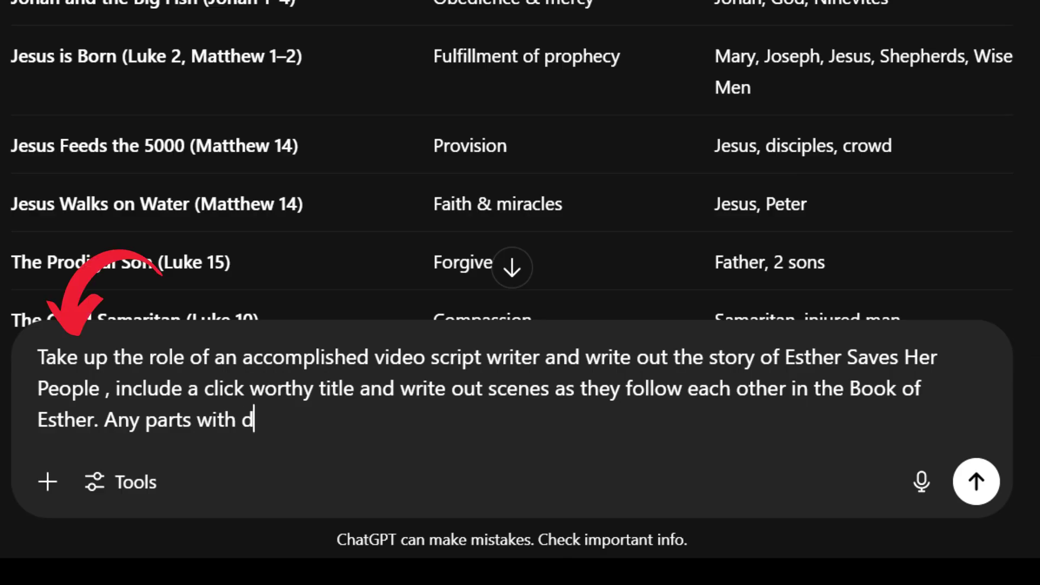
pyautogui.write('ialogue')
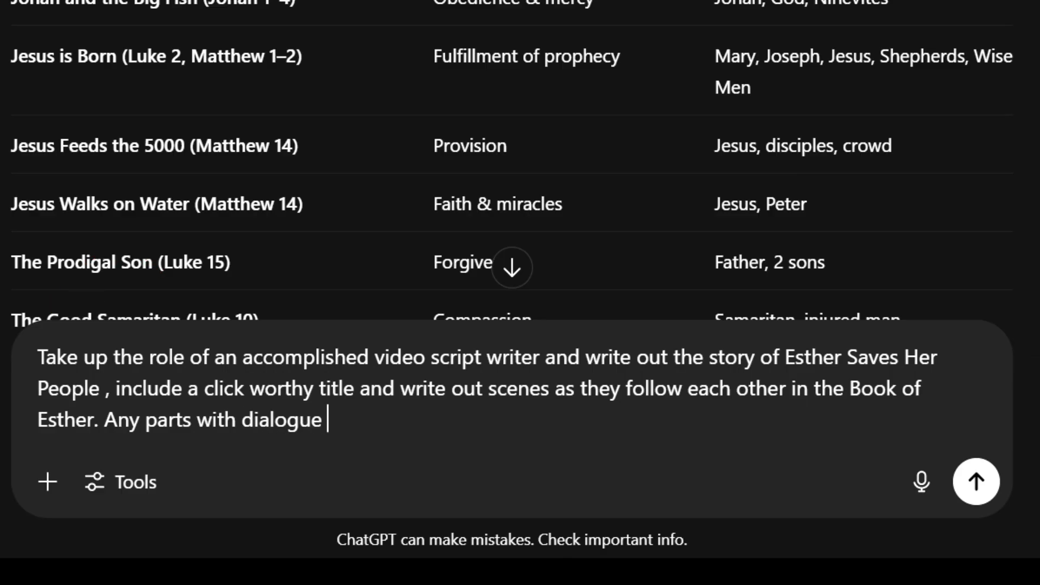
pyautogui.write(' quote di')
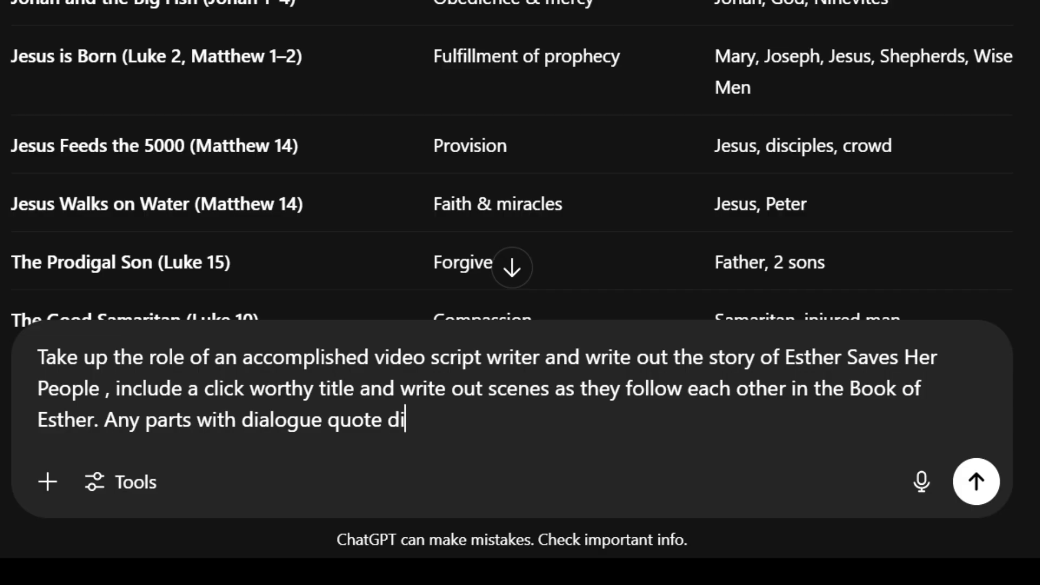
pyautogui.write('rectly fr')
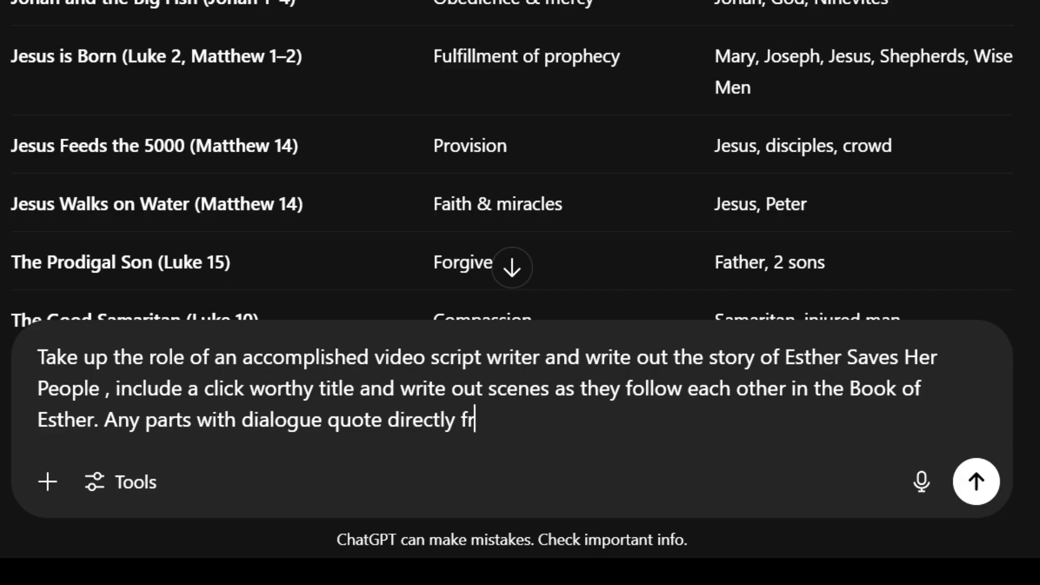
pyautogui.write('om the NI')
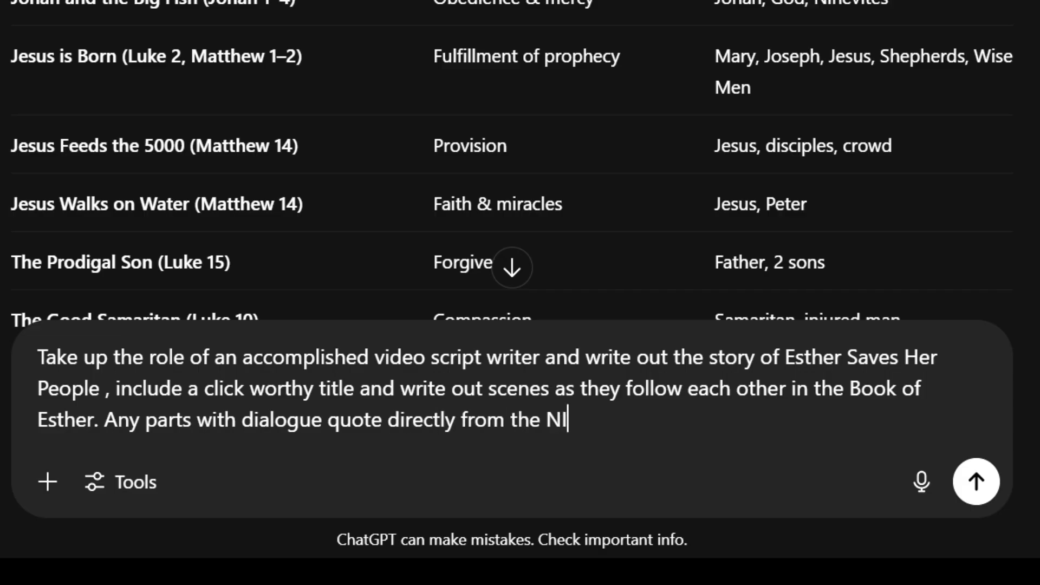
pyautogui.write('V Bib')
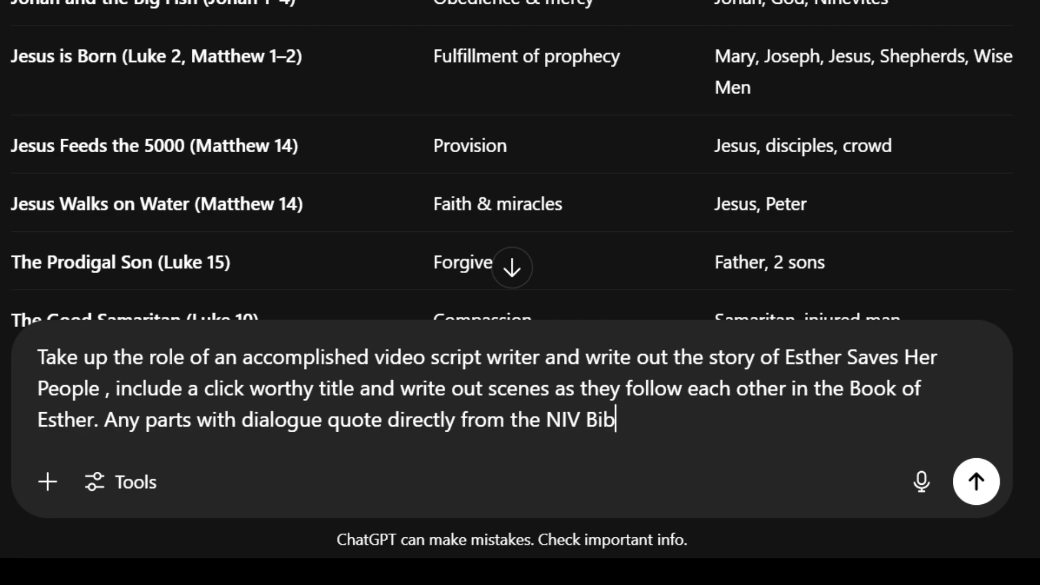
pyautogui.write('le version.')
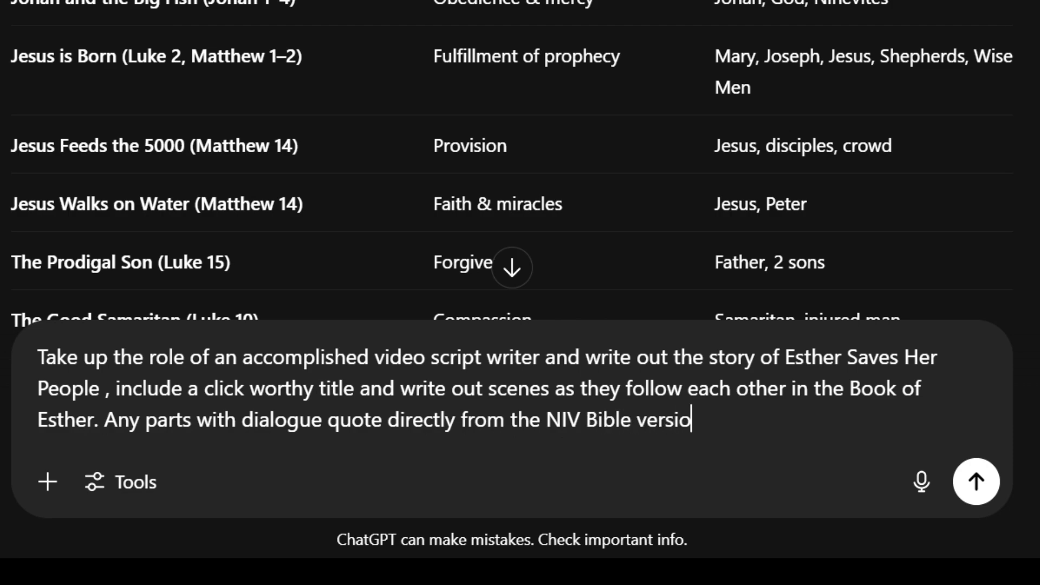
pyautogui.click(976, 482)
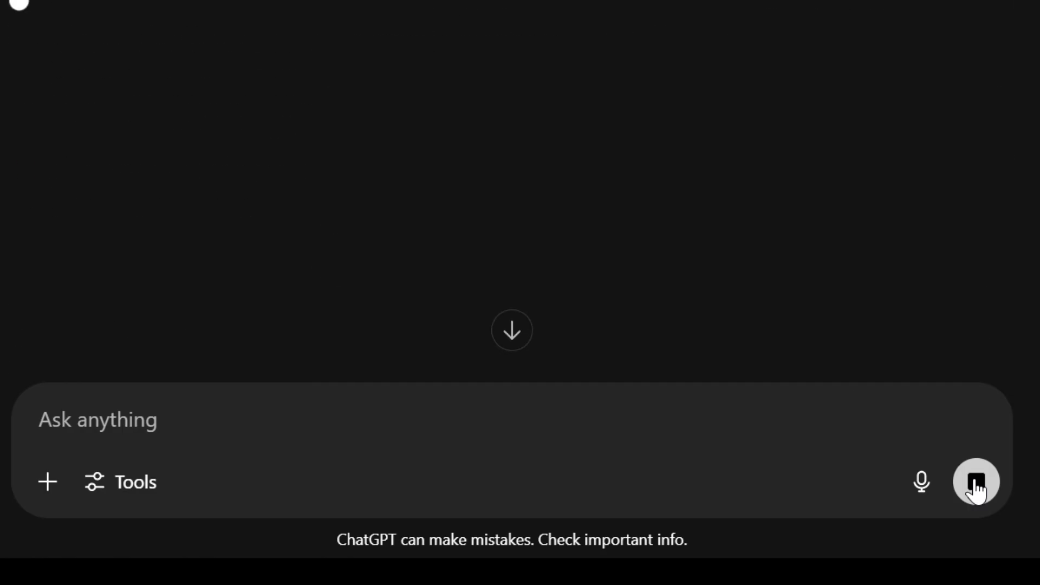
# - Review the Esther script, and request image prompts per scene, splitting scenes with multiple events and including emotions, camera movement and background setting
pyautogui.scroll(-2, 629, 402)
pyautogui.scroll(-1, 634, 410)
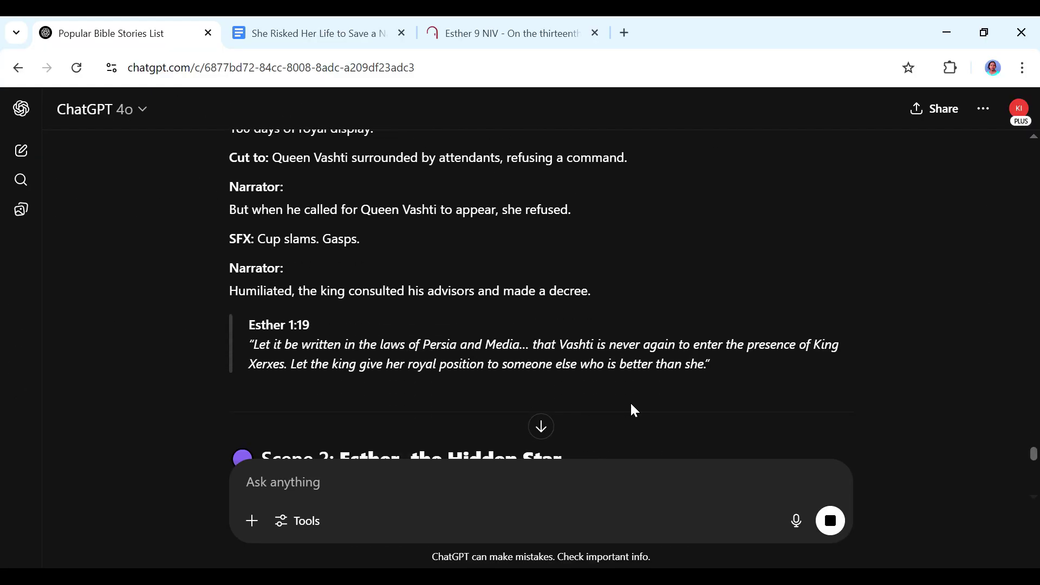
pyautogui.scroll(-5, 633, 392)
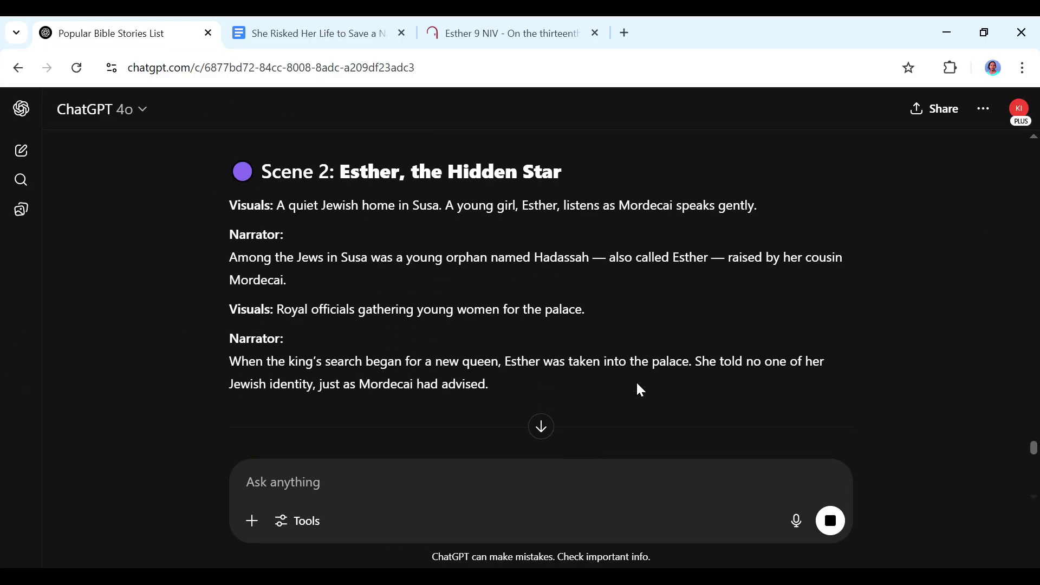
pyautogui.scroll(-1, 638, 386)
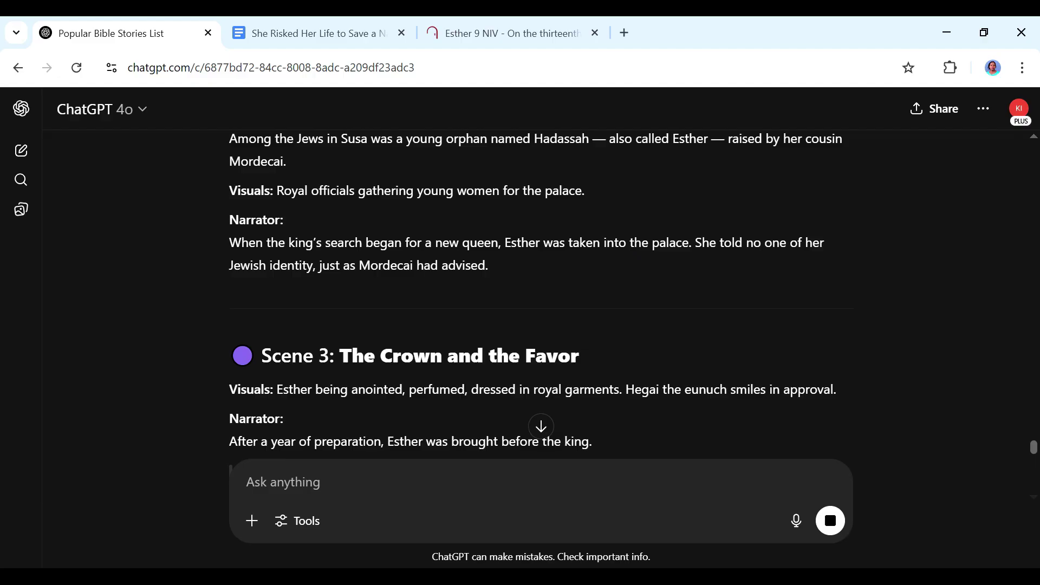
pyautogui.scroll(-3, 638, 389)
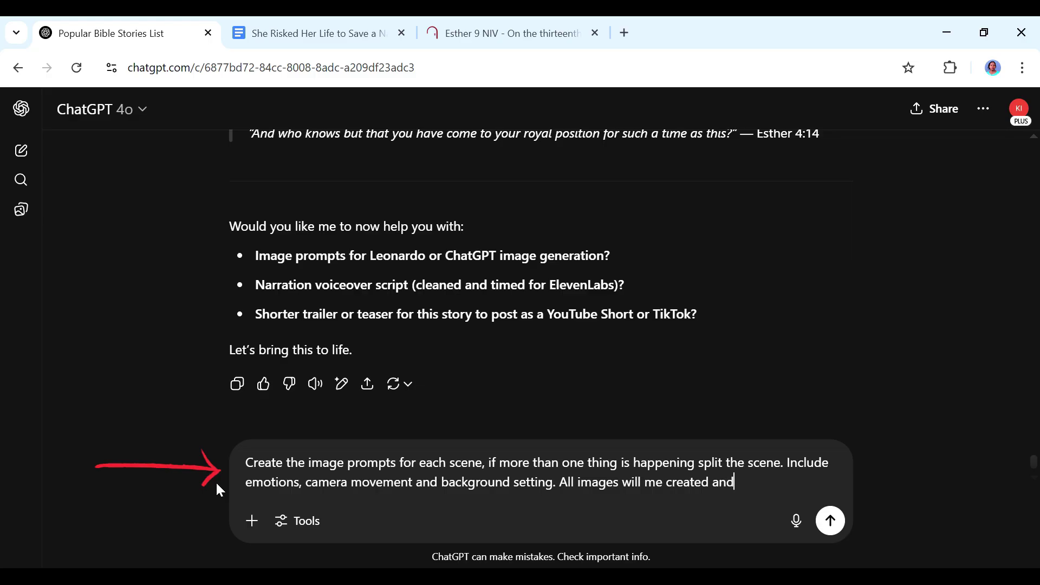
pyautogui.write('animated with L')
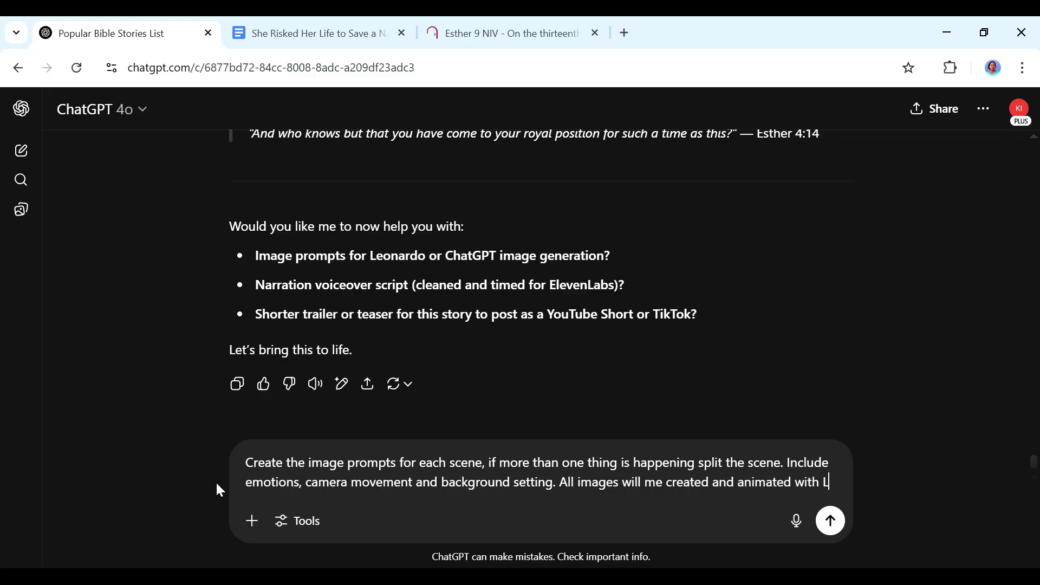
pyautogui.press('Return')
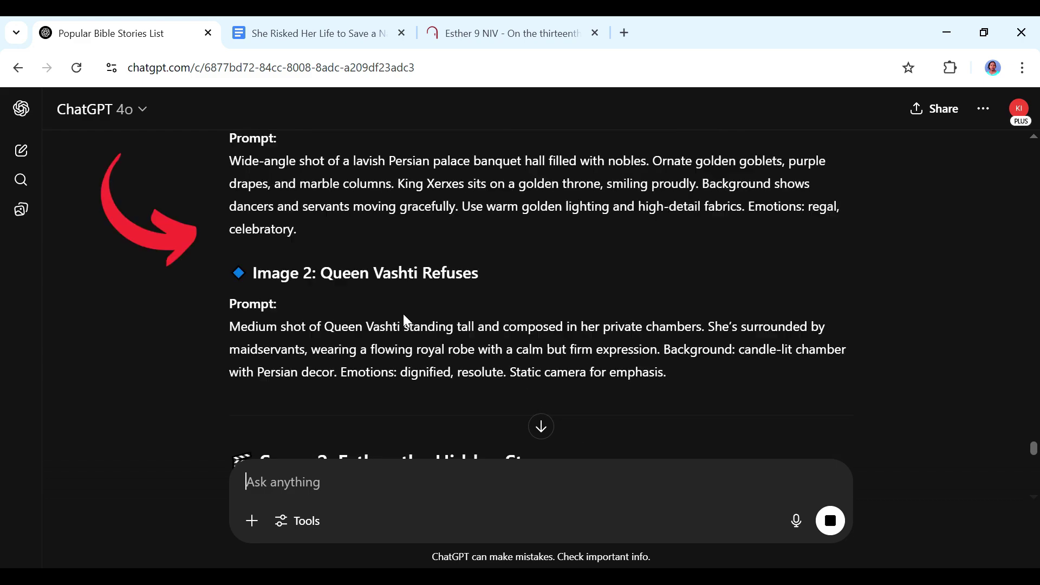
# - Ask ChatGPT to "Include the image prompts to for the main characters for consistent imagery" and review the reply
pyautogui.scroll(-15, 404, 316)
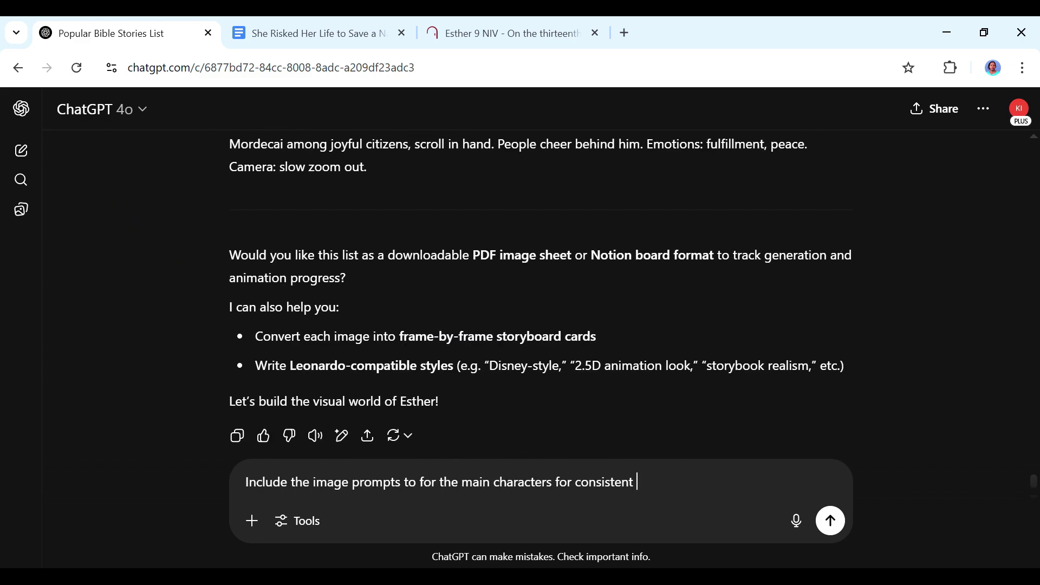
pyautogui.write('im')
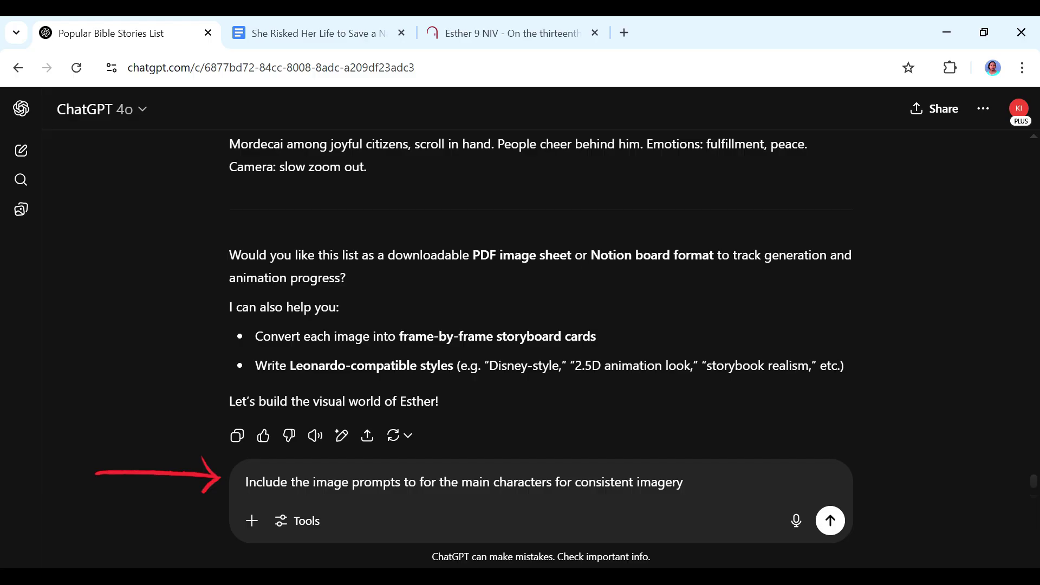
pyautogui.press('Return')
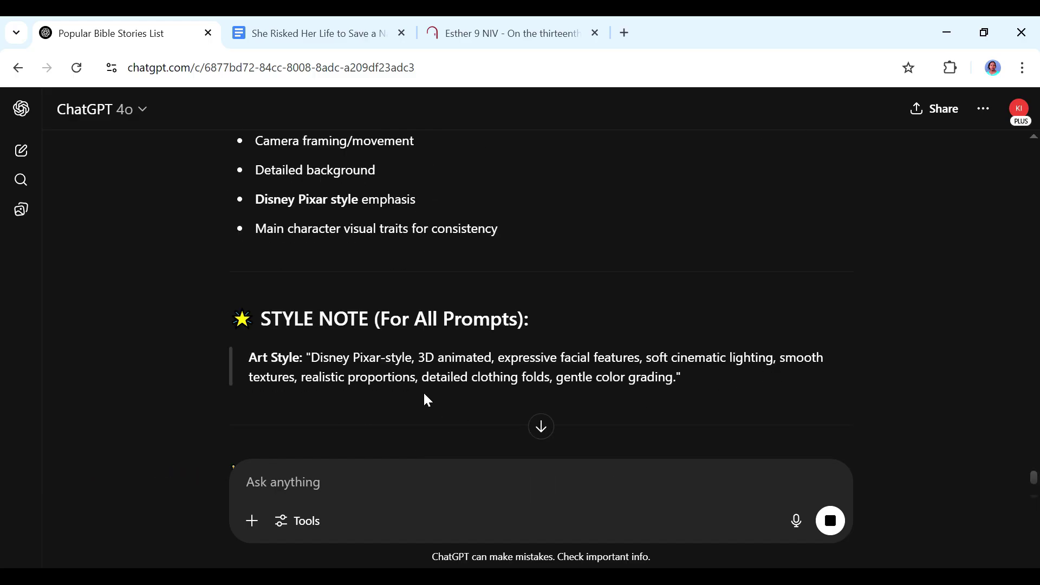
pyautogui.scroll(-3, 591, 325)
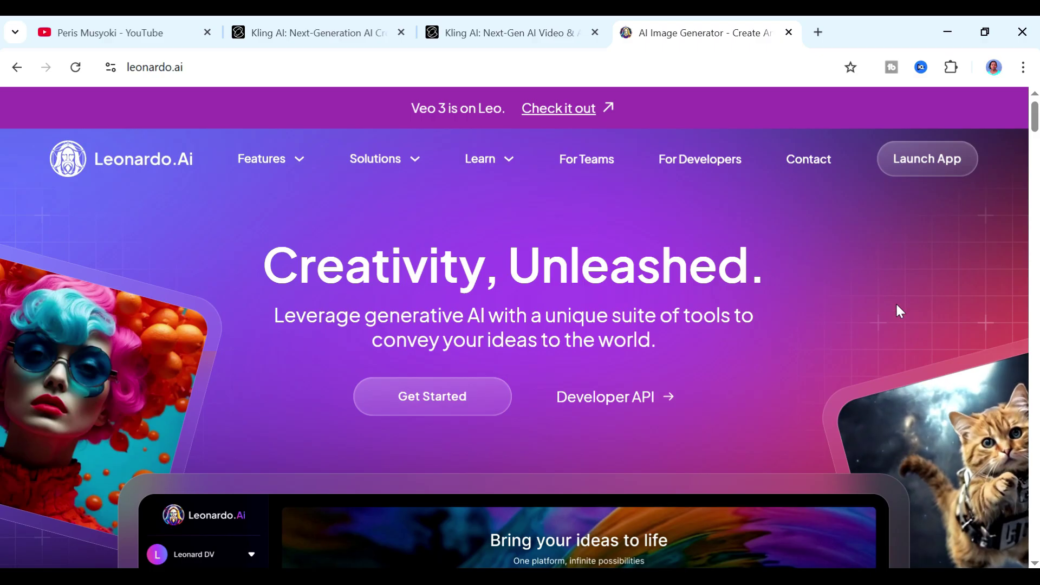
# - Switch to Leonardo.Ai, launch its image creation tool and choose the Lucid Realism model
pyautogui.click(914, 169)
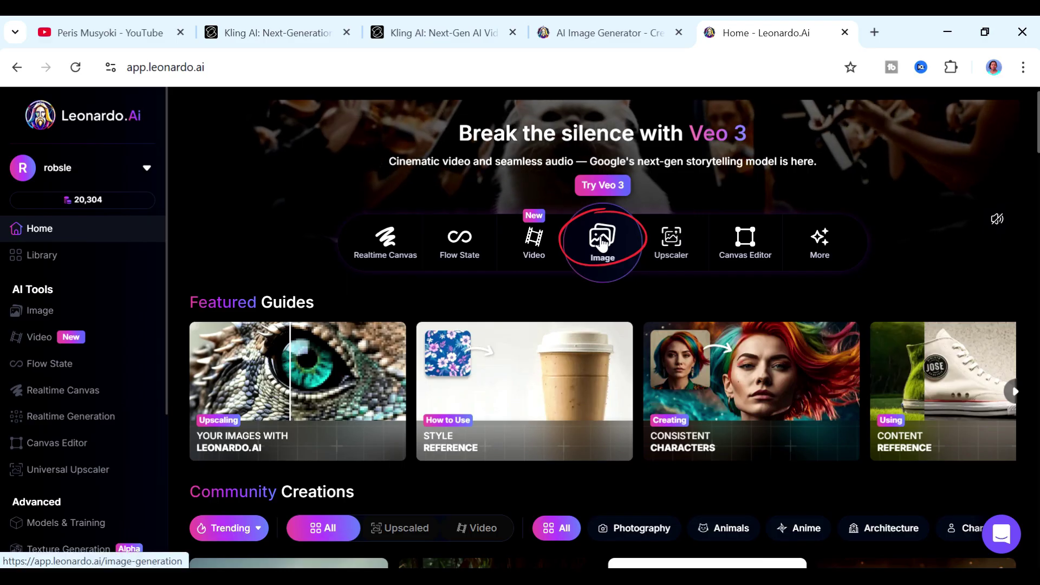
pyautogui.click(512, 265)
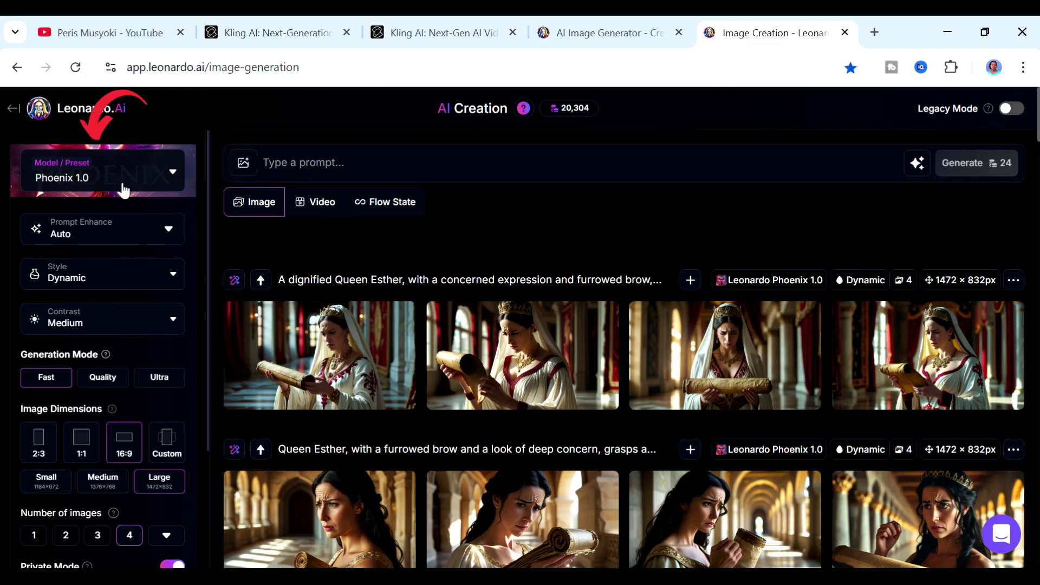
pyautogui.click(123, 187)
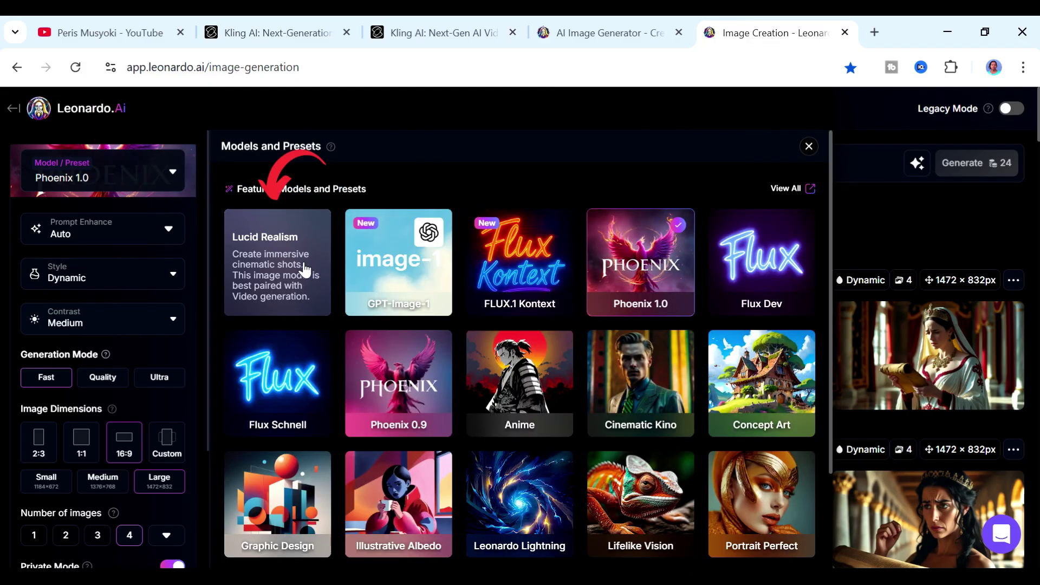
pyautogui.click(302, 271)
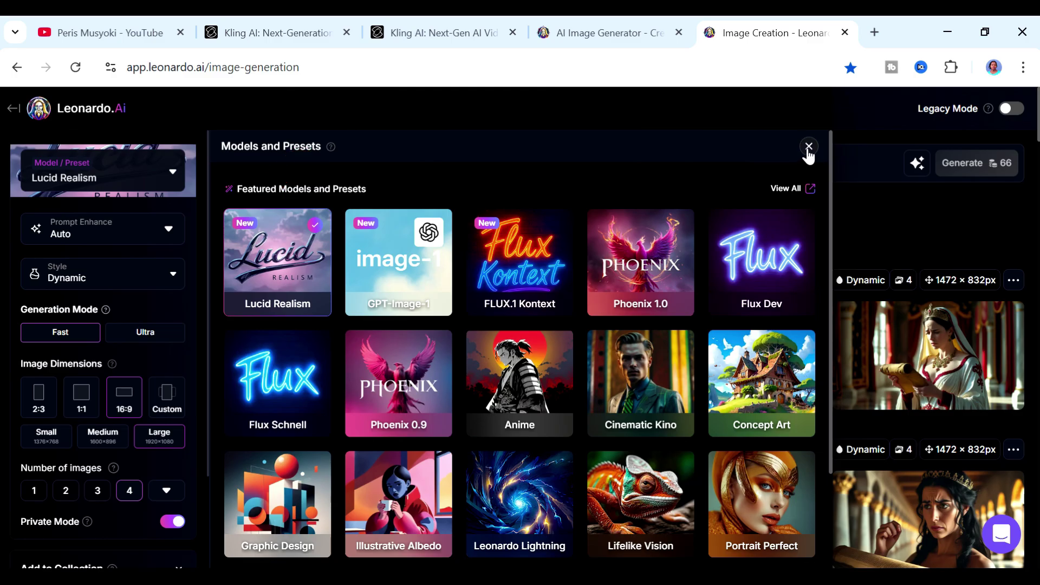
pyautogui.click(808, 148)
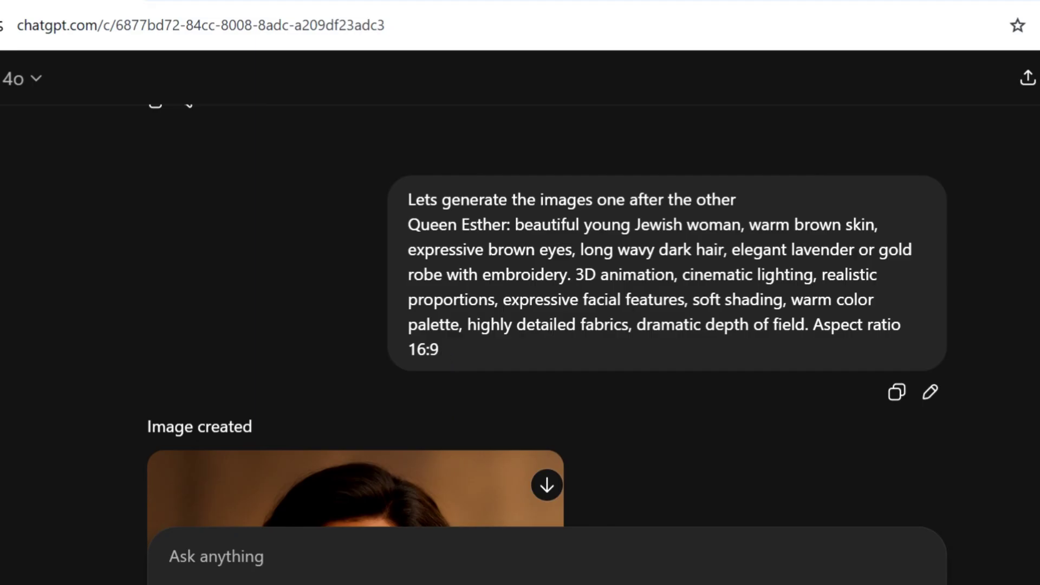
# - Copy the Queen Esther character prompt from ChatGPT into Leonardo.Ai's prompt and insert "Disney pixar" before "3D animation"
pyautogui.moveTo(440, 350); pyautogui.dragTo(404, 219)
pyautogui.hotkey('ctrl', 'c')
pyautogui.rightClick(408, 163)
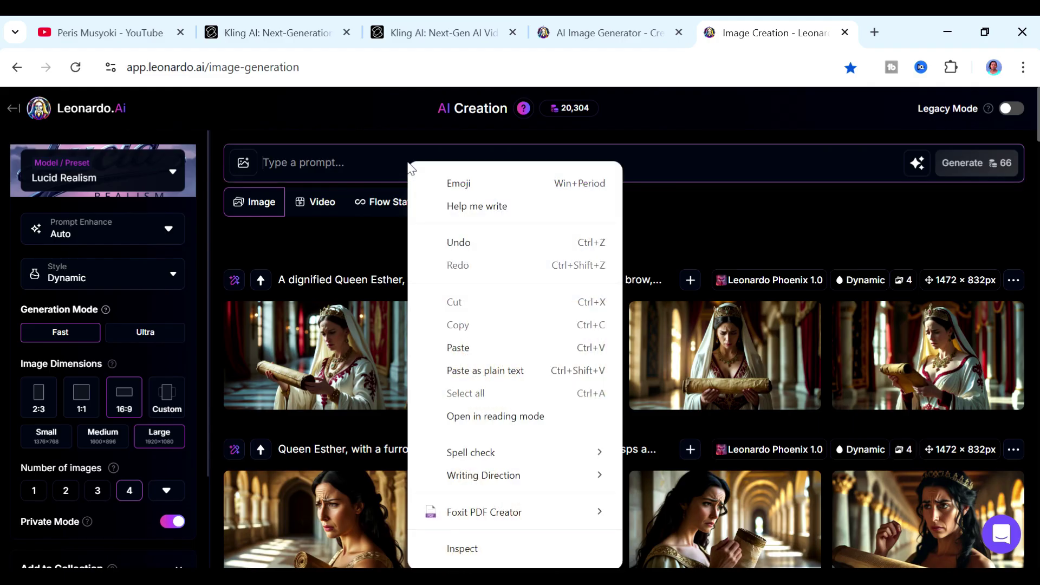
pyautogui.click(470, 347)
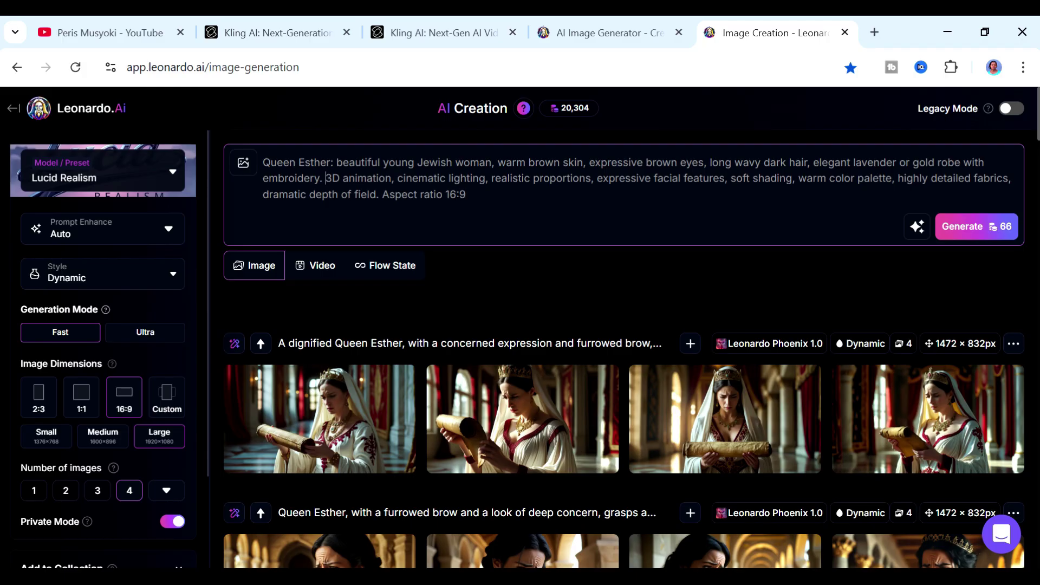
pyautogui.write('Disne')
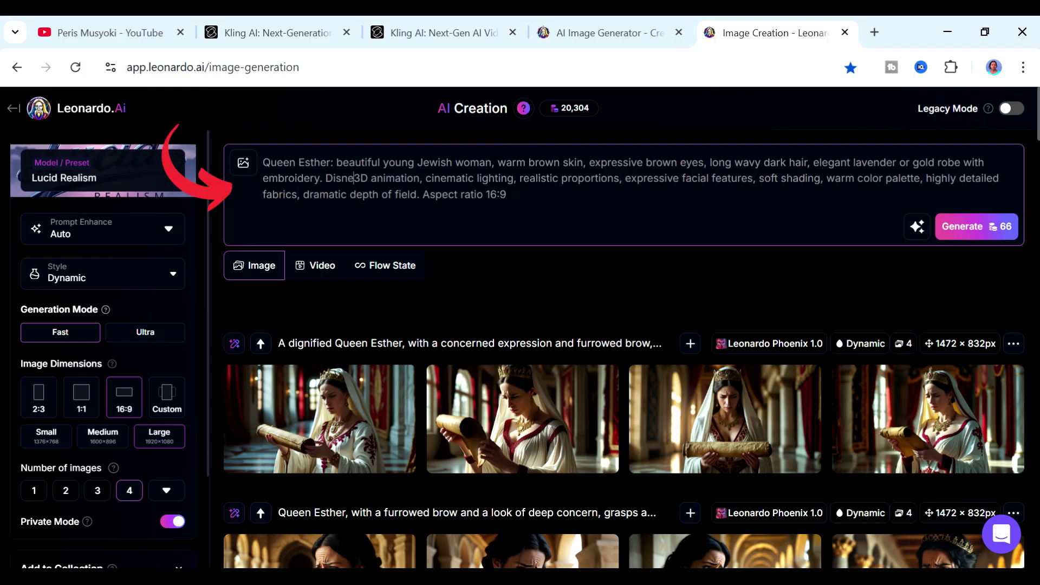
pyautogui.write('y pixar')
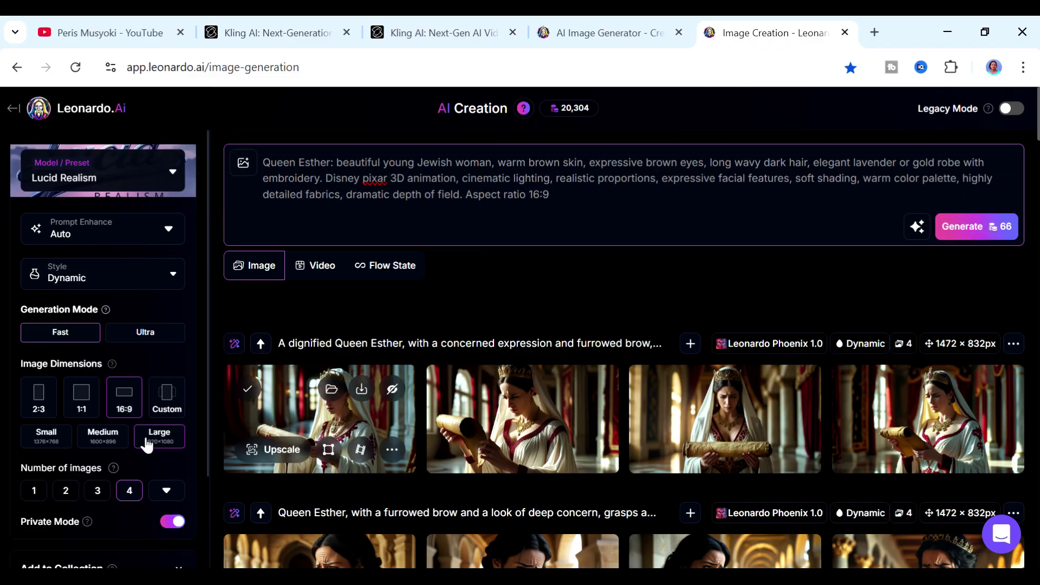
# - Set the number of images to 2 and generate the Queen Esther images
pyautogui.click(99, 496)
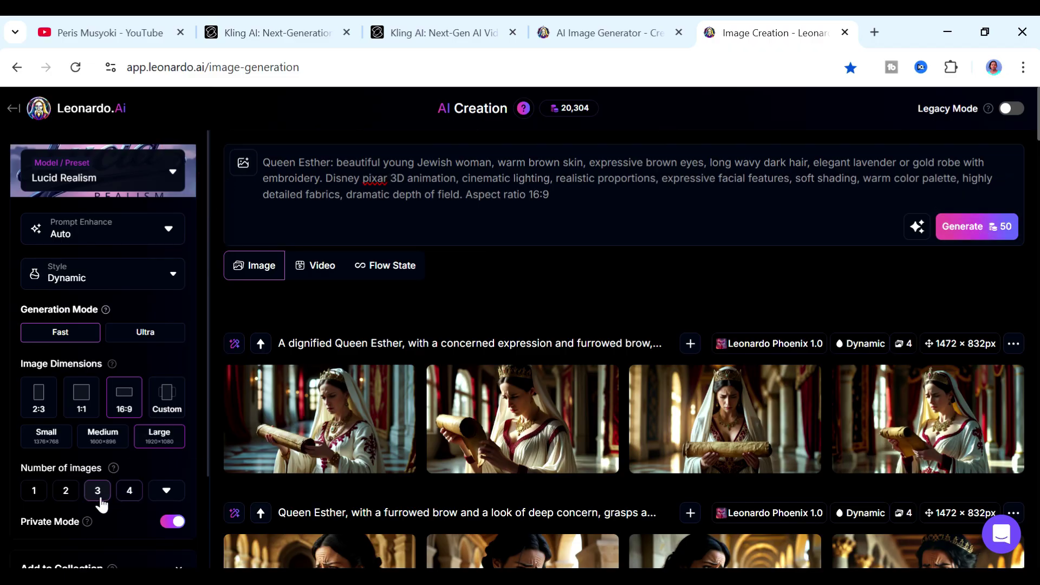
pyautogui.click(66, 492)
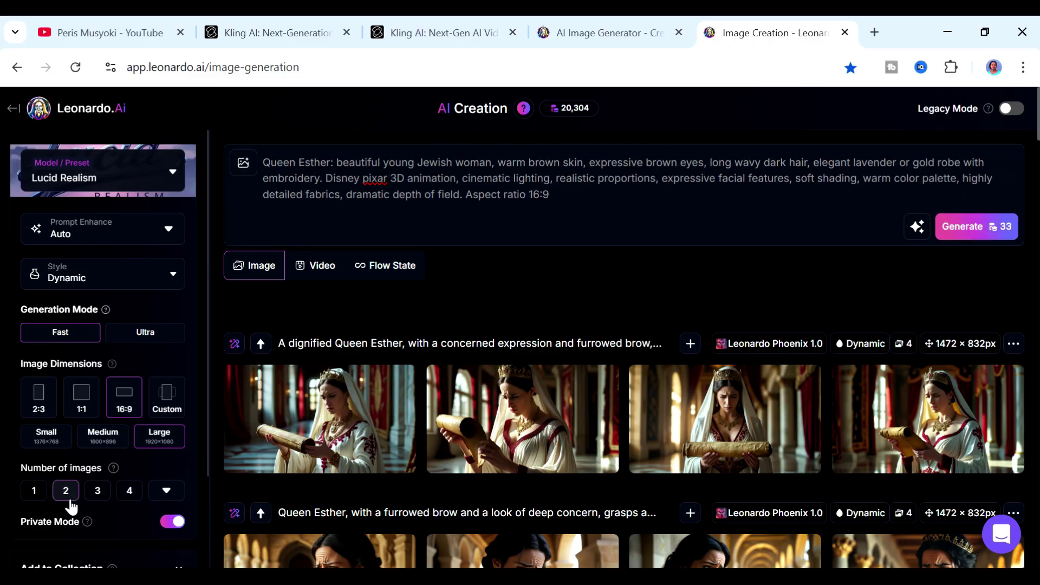
pyautogui.click(975, 239)
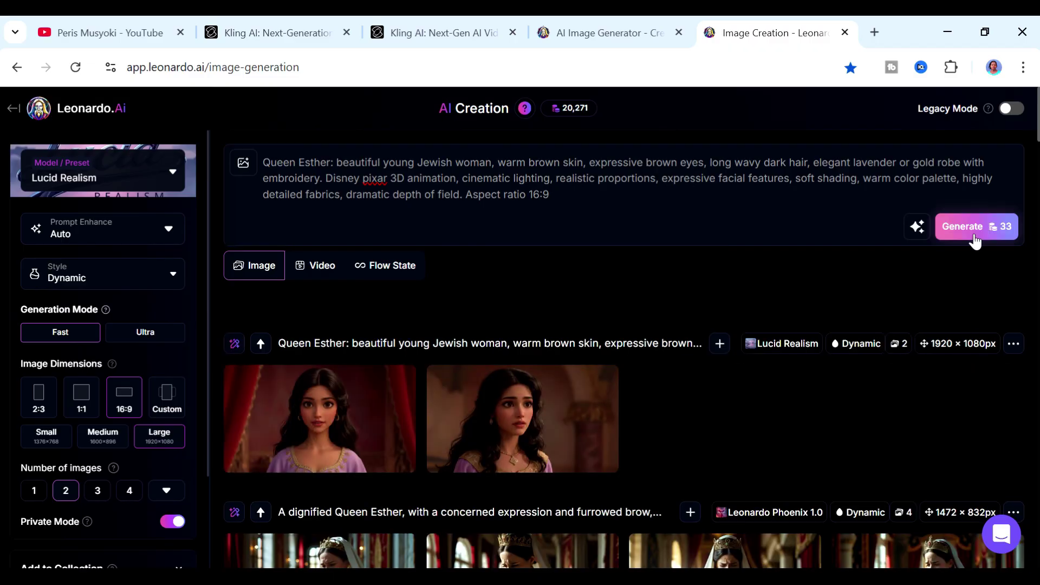
# - View both generated Queen Esther images enlarged, one after the other, and return to the image list
pyautogui.click(319, 412)
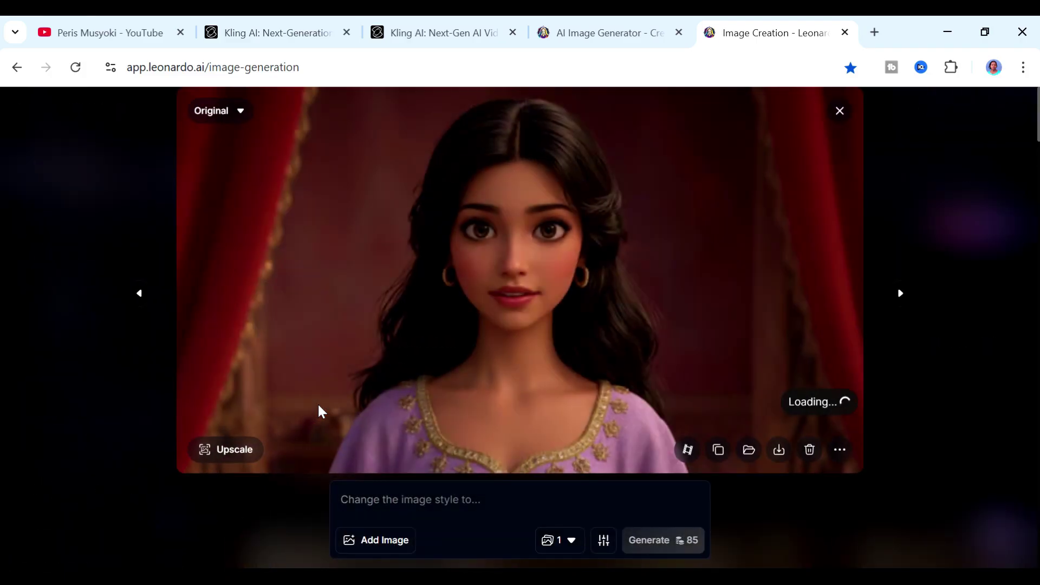
pyautogui.click(899, 293)
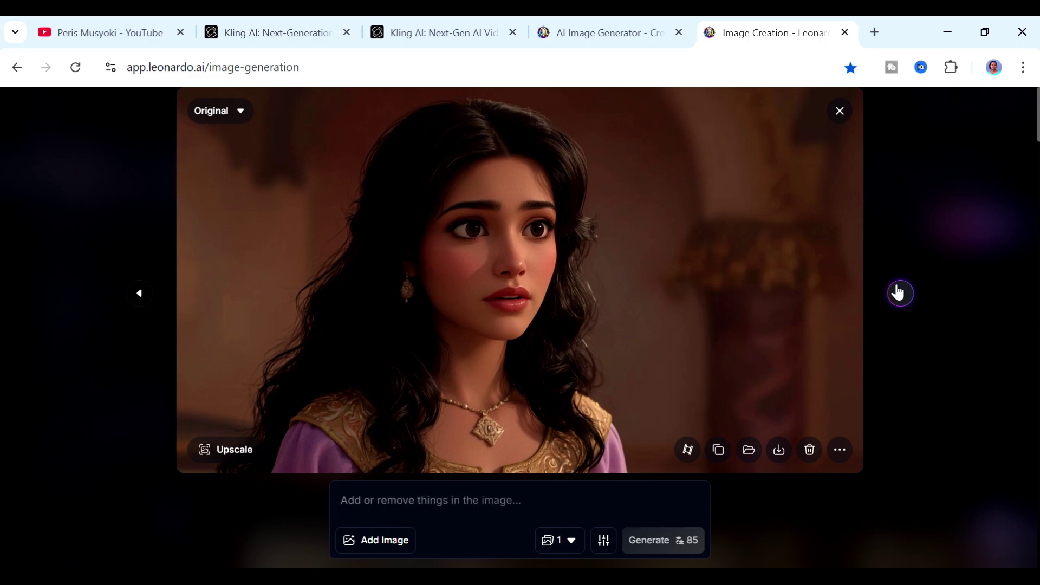
pyautogui.click(839, 114)
pyautogui.moveTo(524, 417)
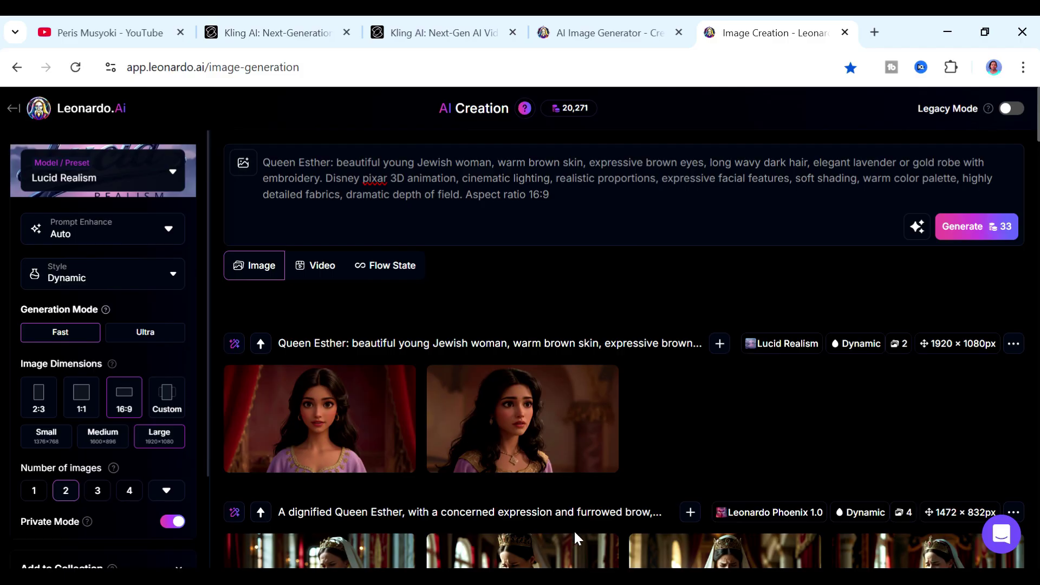
# - Replace the Leonardo.Ai prompt with ChatGPT's Mordecai description plus Disney Pixar-style, 3D animation and cinematic lighting style wording, and generate the images
pyautogui.hotkey('alt', 'Tab')
pyautogui.moveTo(255, 253); pyautogui.dragTo(414, 274)
pyautogui.hotkey('ctrl', 'c')
pyautogui.rightClick(389, 276)
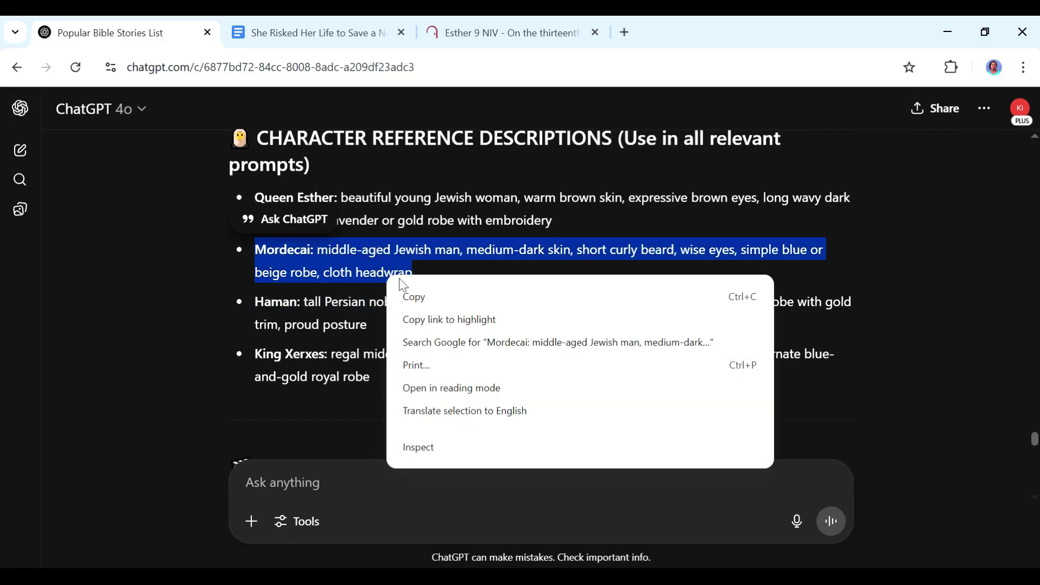
pyautogui.click(414, 298)
pyautogui.hotkey('alt', 'Tab')
pyautogui.hotkey('ctrl', 'v')
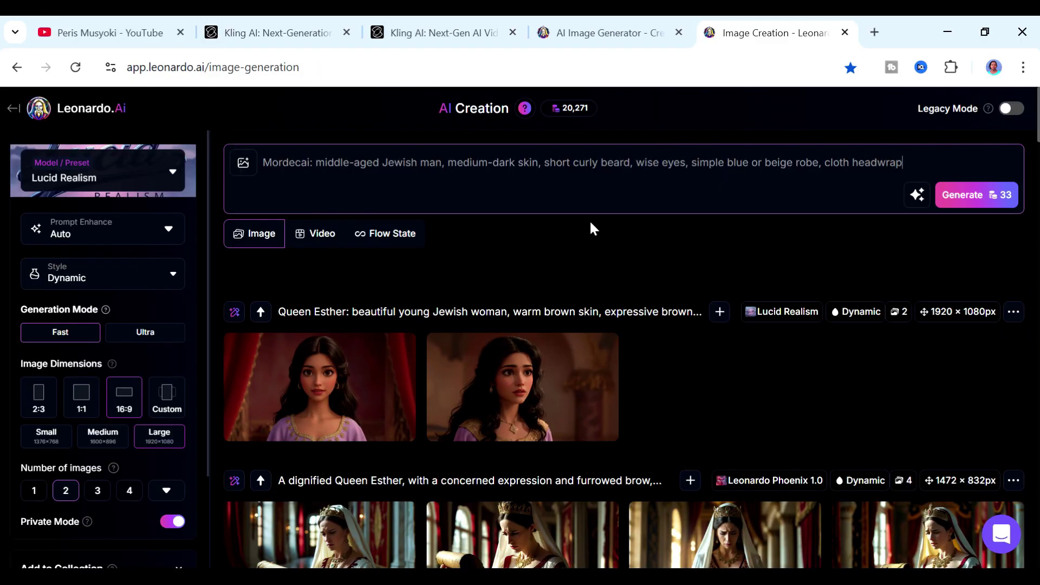
pyautogui.write('. Disney Pixar-style, 3D animation, cinematic lighting, realistic proportions, expressive facial features, soft shading, warm color palette, highly detailed fabrics, dramatic depth of field')
pyautogui.click(960, 250)
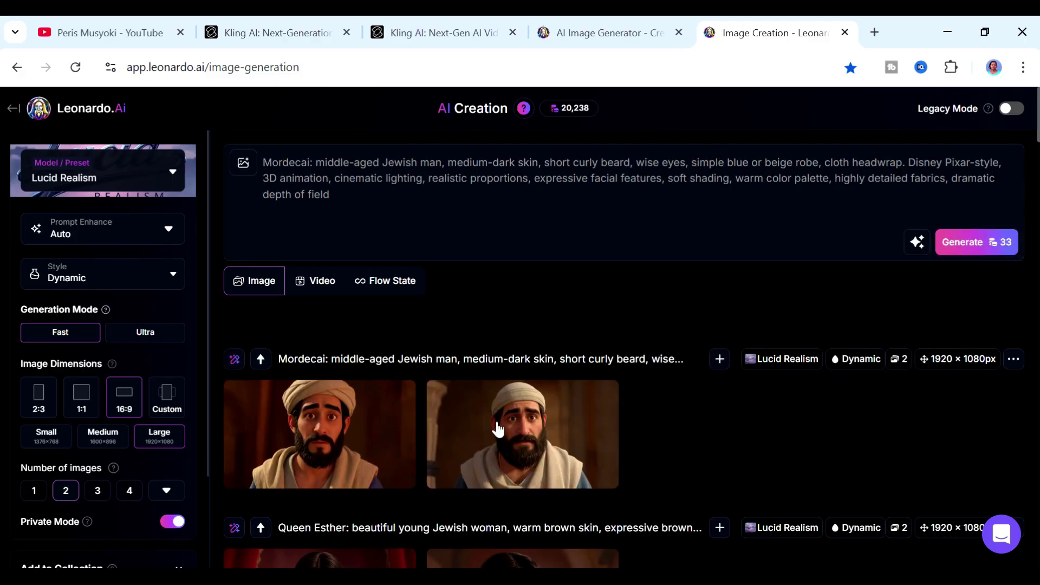
# - View both generated Mordecai images enlarged and return to the image list
pyautogui.click(345, 430)
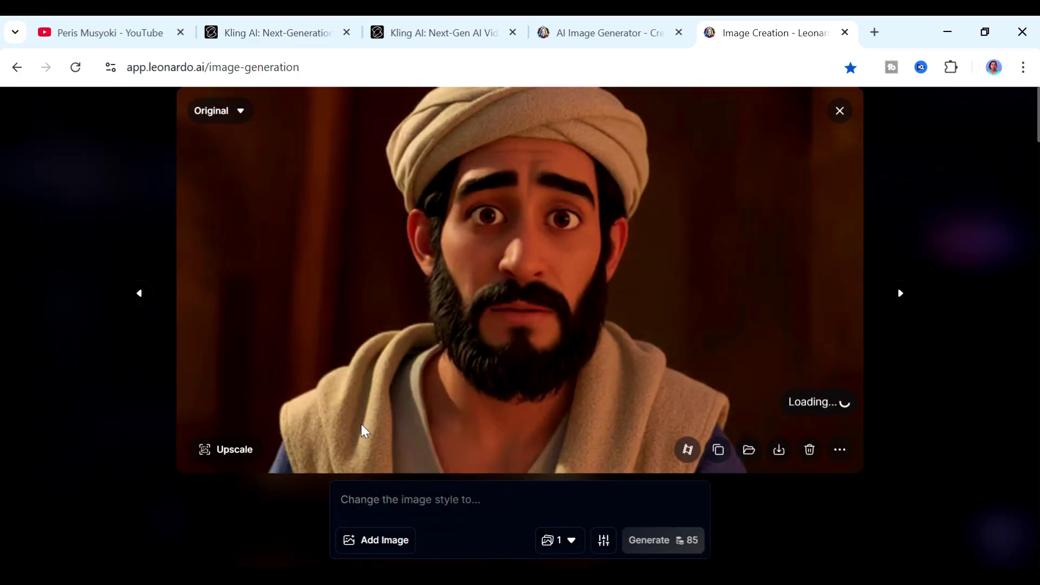
pyautogui.click(903, 301)
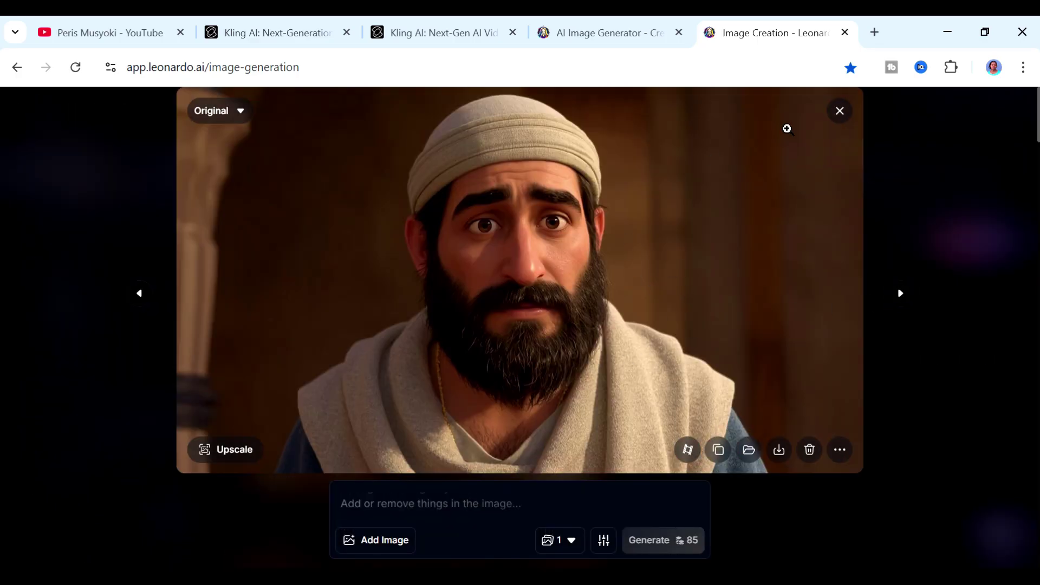
pyautogui.click(839, 112)
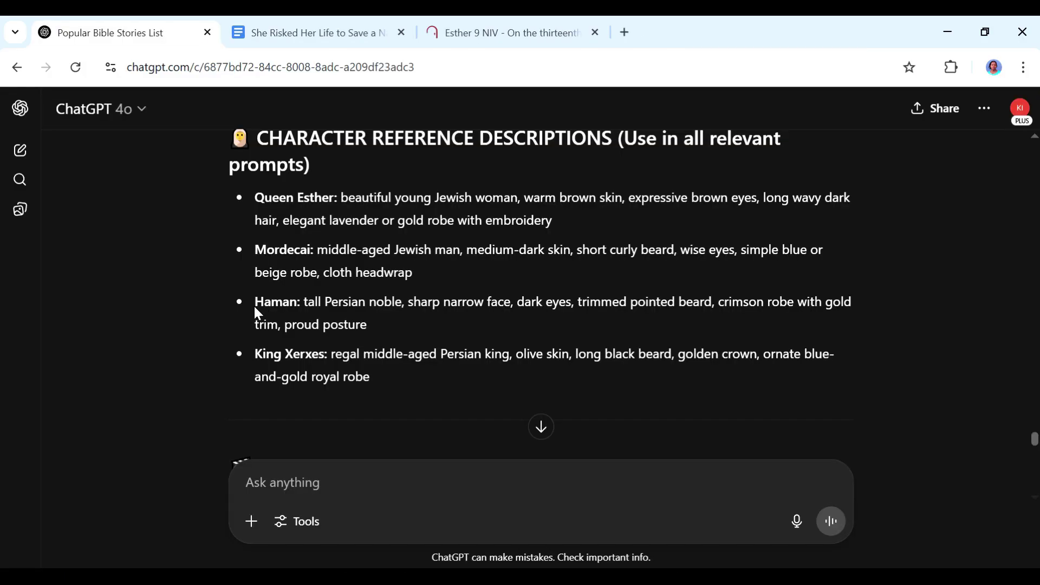
# - Replace the Mordecai description in the Leonardo.Ai prompt with ChatGPT's Haman description, keeping the style wording, and generate the images
pyautogui.moveTo(255, 306); pyautogui.dragTo(369, 326)
pyautogui.rightClick(343, 320)
pyautogui.click(371, 343)
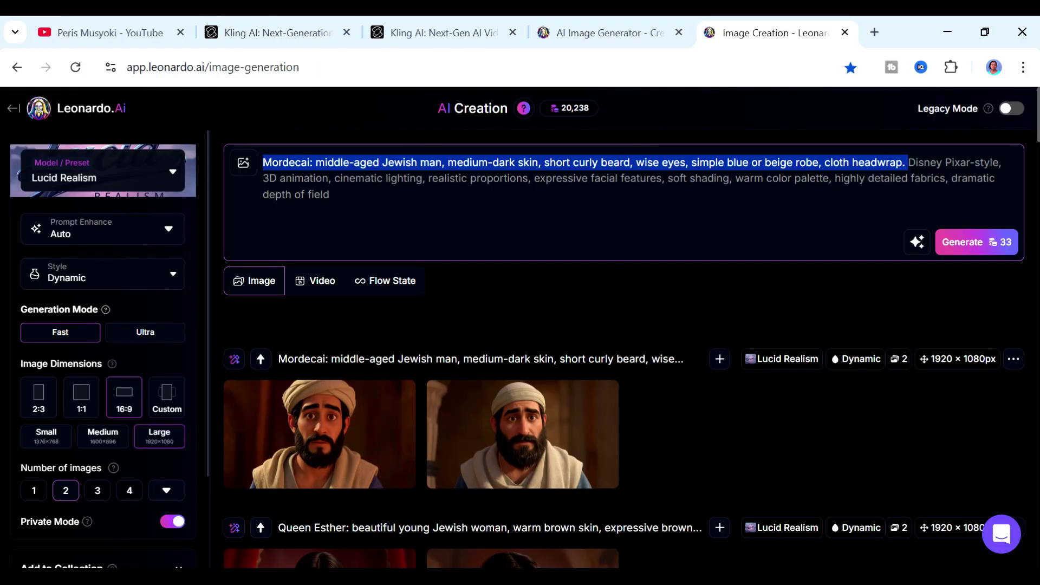
pyautogui.hotkey('ctrl', 'v')
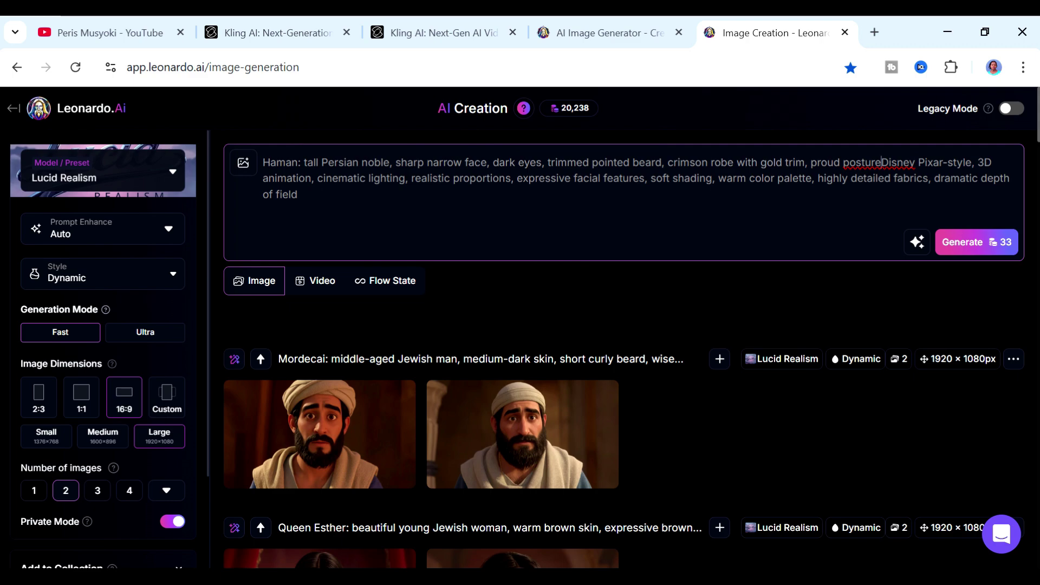
pyautogui.click(961, 244)
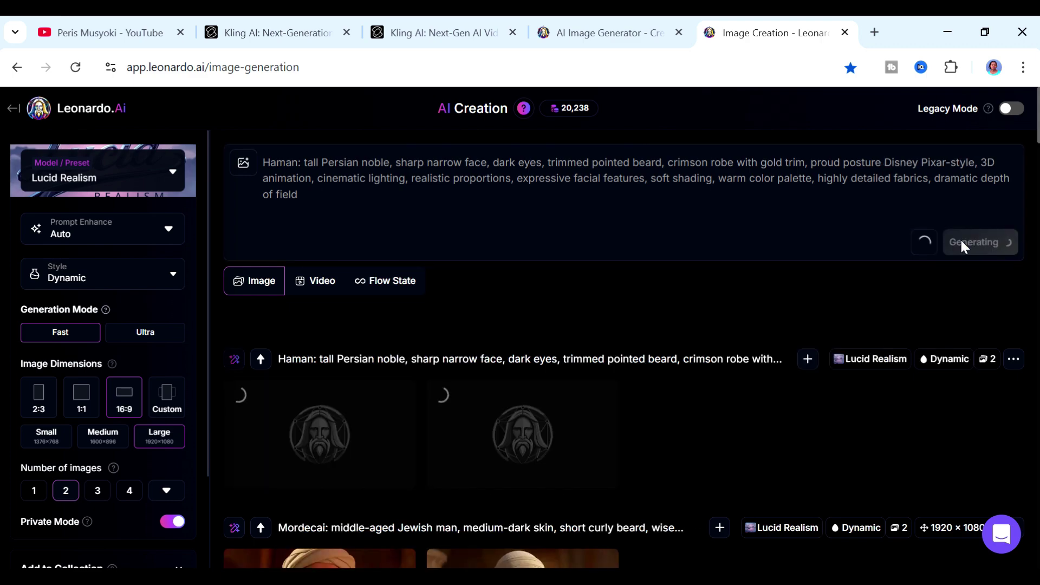
# - View and compare both generated Haman images at enlarged size
pyautogui.click(317, 436)
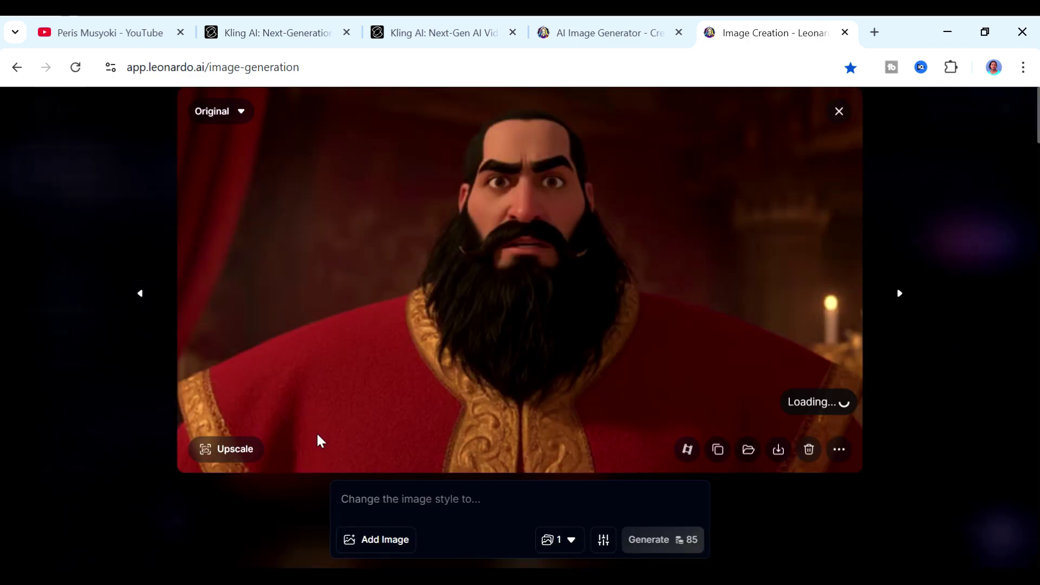
pyautogui.click(894, 302)
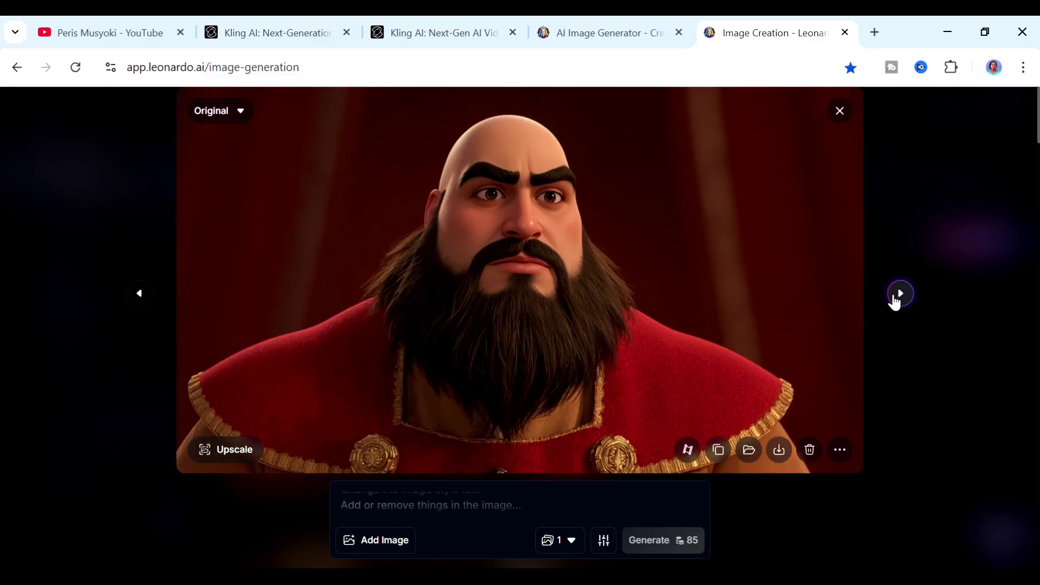
pyautogui.press('Escape')
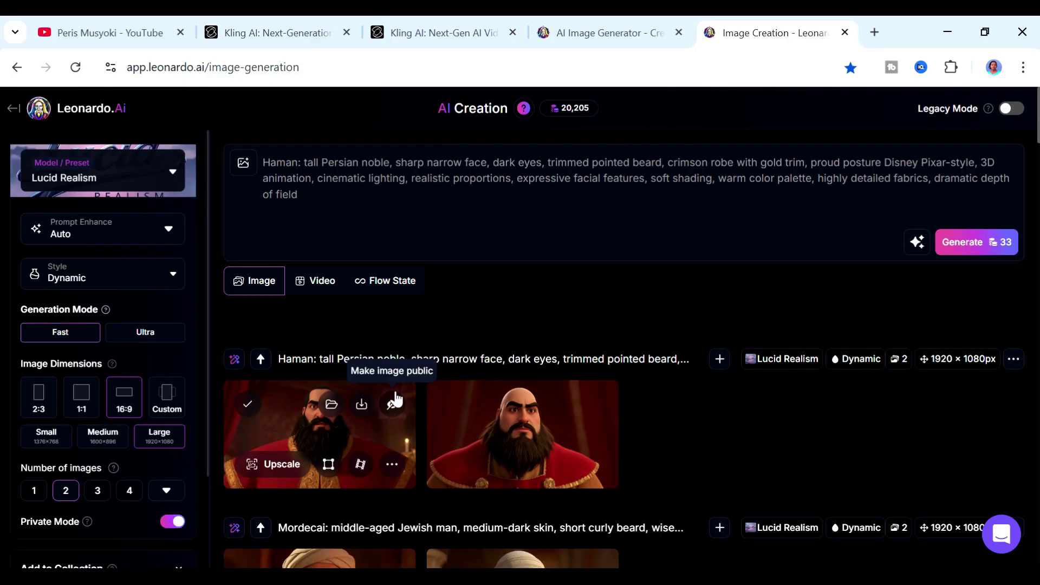
pyautogui.click(337, 444)
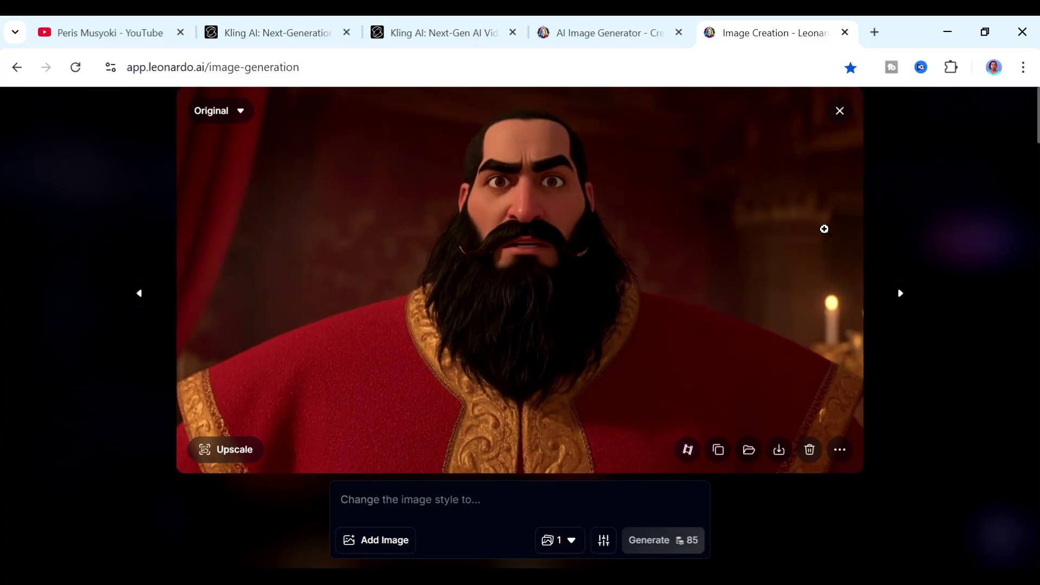
pyautogui.click(896, 294)
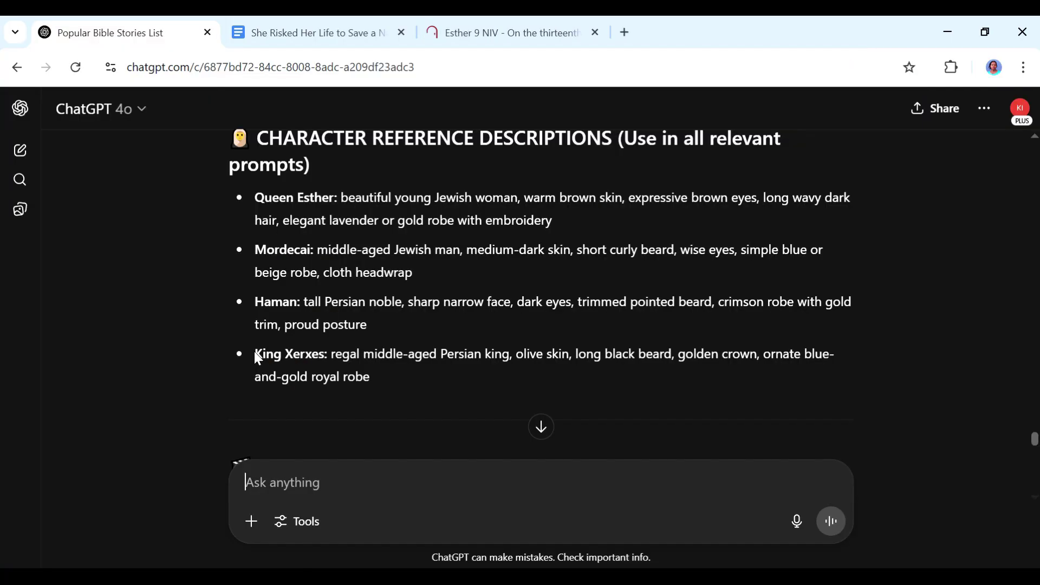
# - Replace the Haman description in the Leonardo.Ai prompt with ChatGPT's King Xerxes description, keeping the style wording, and generate the images
pyautogui.moveTo(255, 355); pyautogui.dragTo(372, 386)
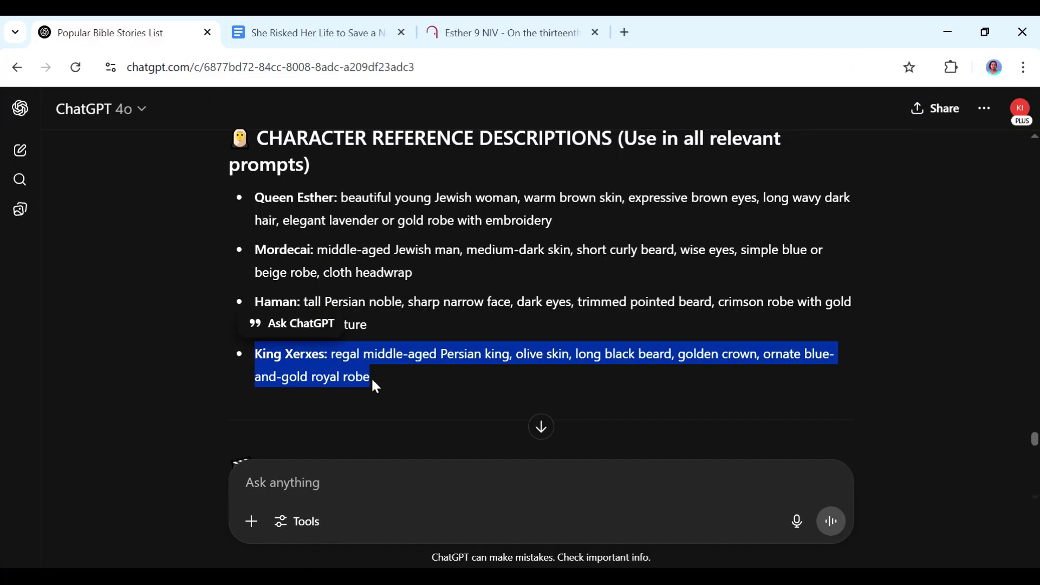
pyautogui.rightClick(353, 367)
pyautogui.click(399, 394)
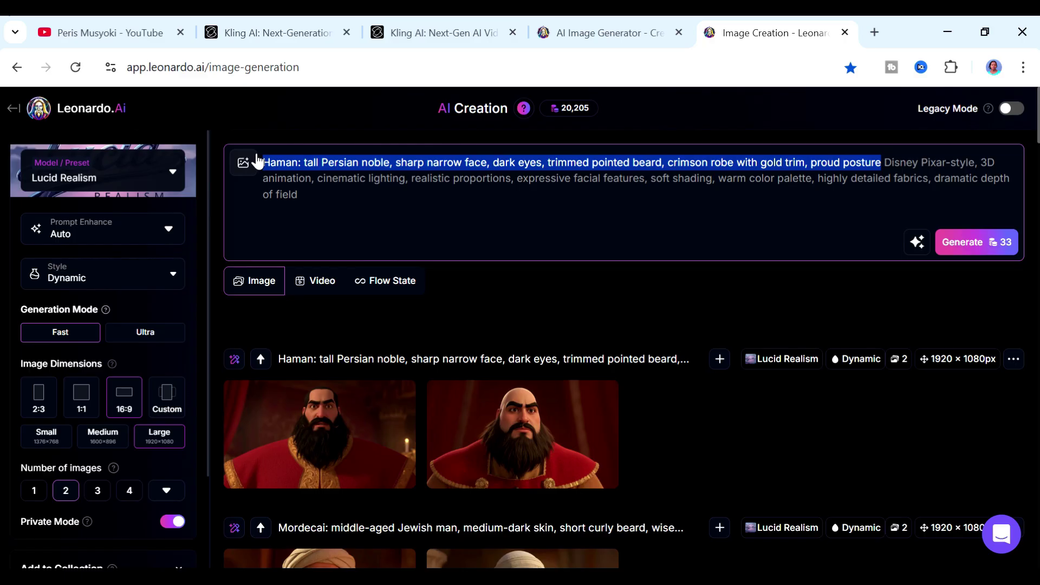
pyautogui.hotkey('ctrl', 'v')
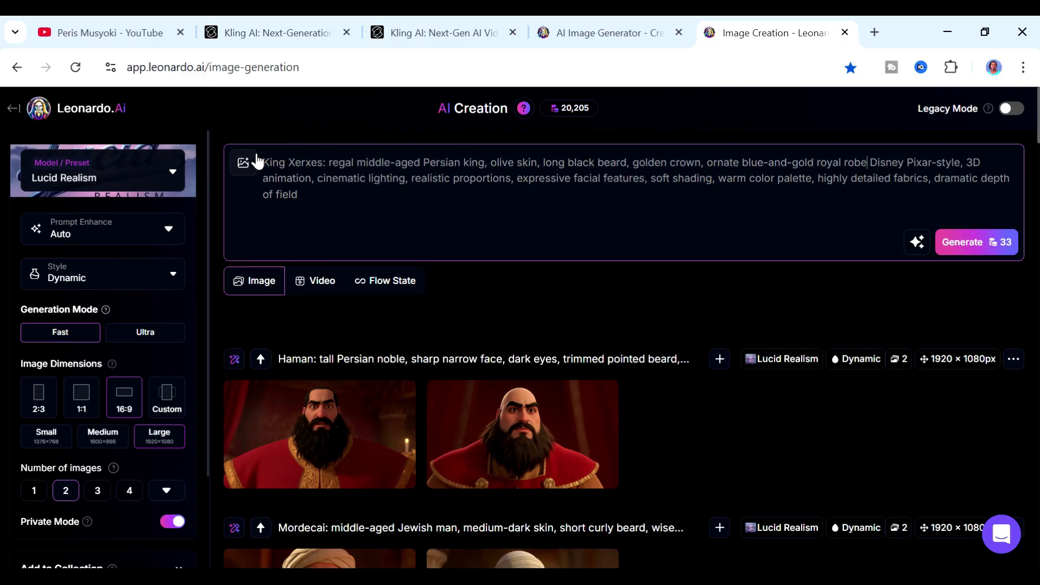
pyautogui.click(951, 246)
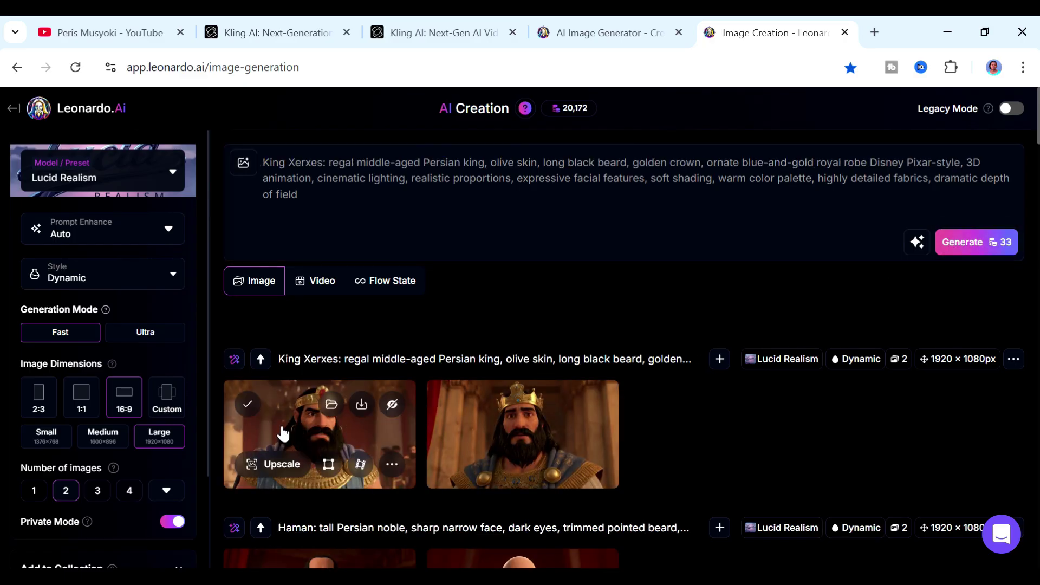
# - View both generated King Xerxes images enlarged and return to the image list
pyautogui.click(282, 427)
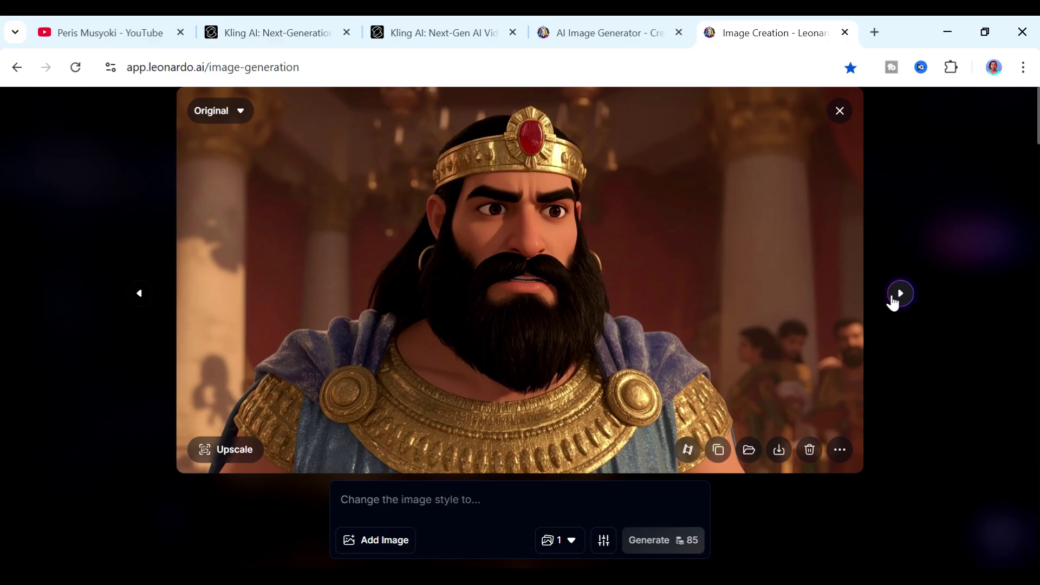
pyautogui.click(894, 299)
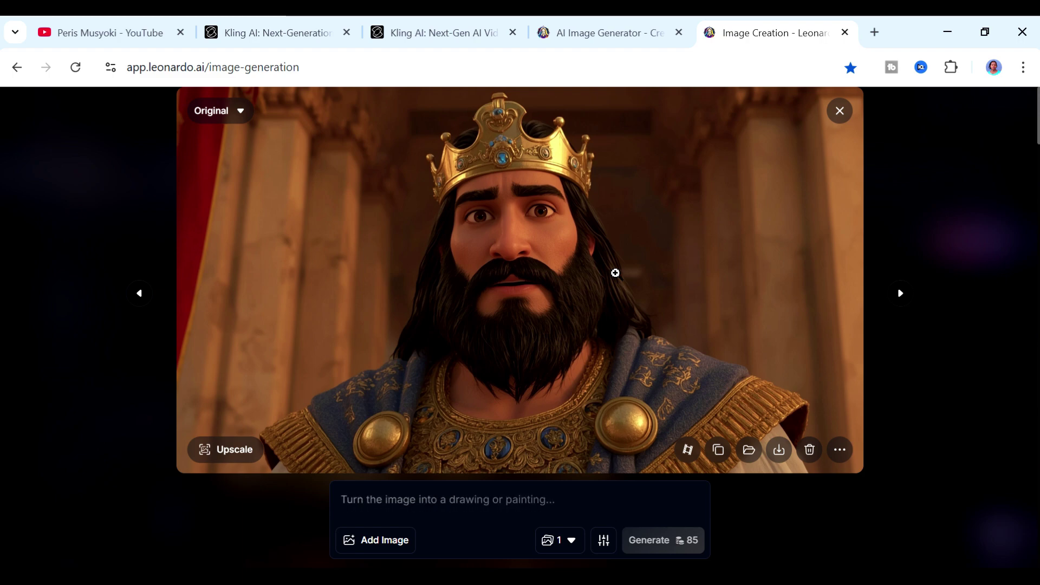
pyautogui.click(839, 110)
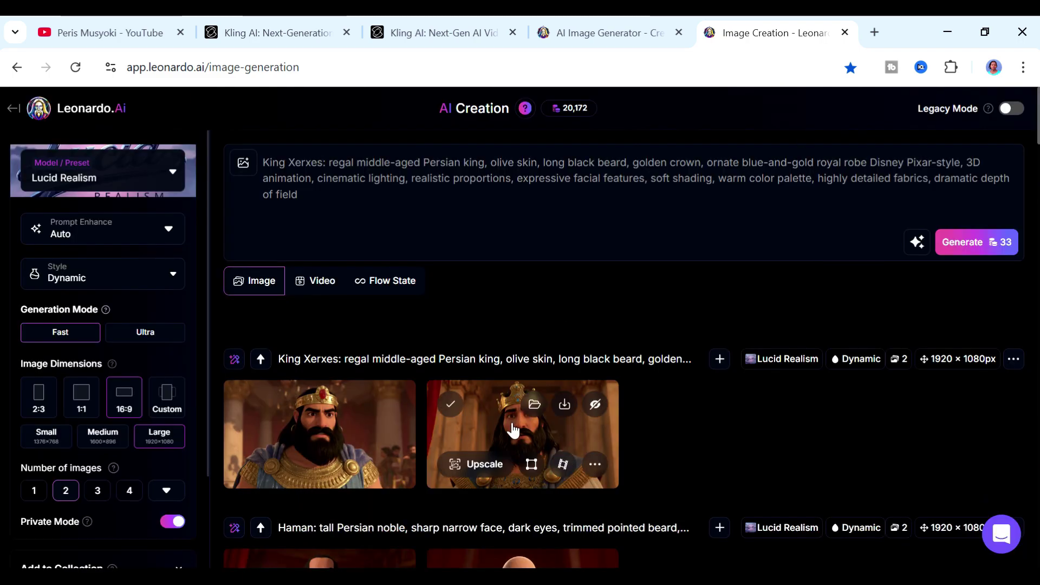
# - Replace the whole Leonardo.Ai prompt with ChatGPT's Scene 1 Prompt 1, the grand Persian banquet scene, and generate the images
pyautogui.scroll(-3, 511, 433)
pyautogui.hotkey('alt', 'Tab')
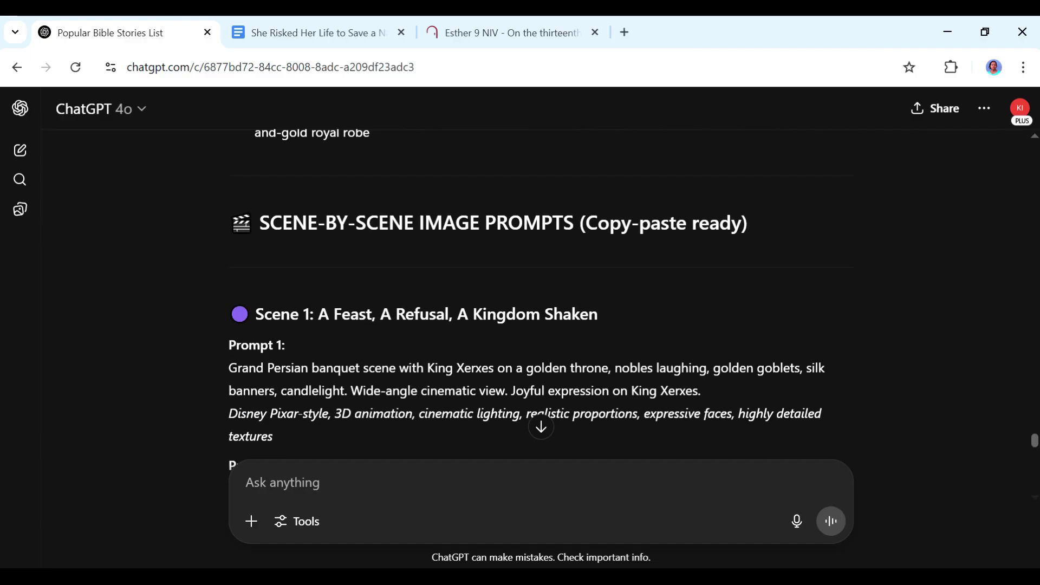
pyautogui.scroll(-2, 540, 298)
pyautogui.scroll(-2, 295, 278)
pyautogui.scroll(2, 294, 278)
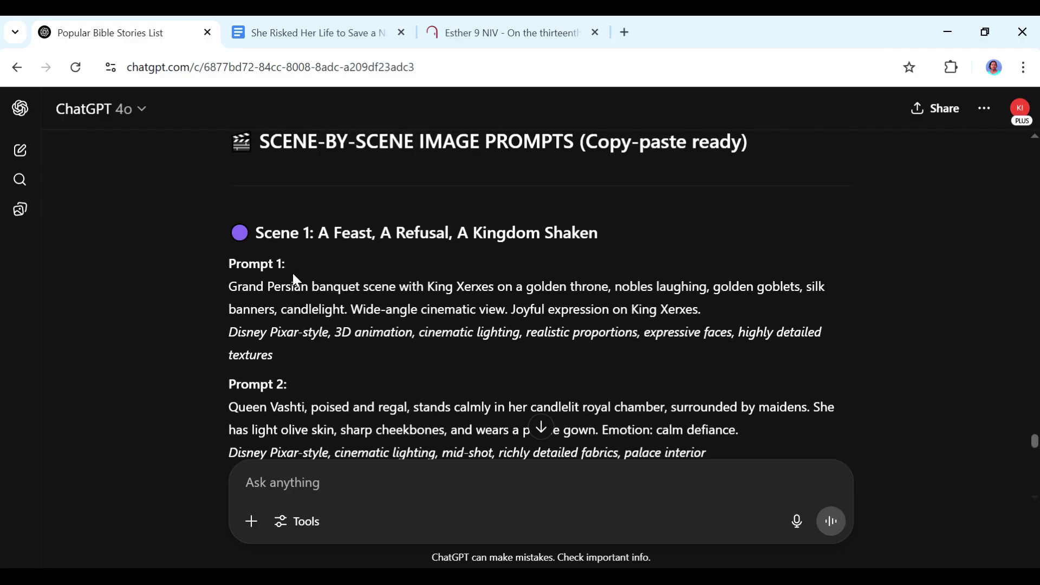
pyautogui.moveTo(228, 290); pyautogui.dragTo(325, 354)
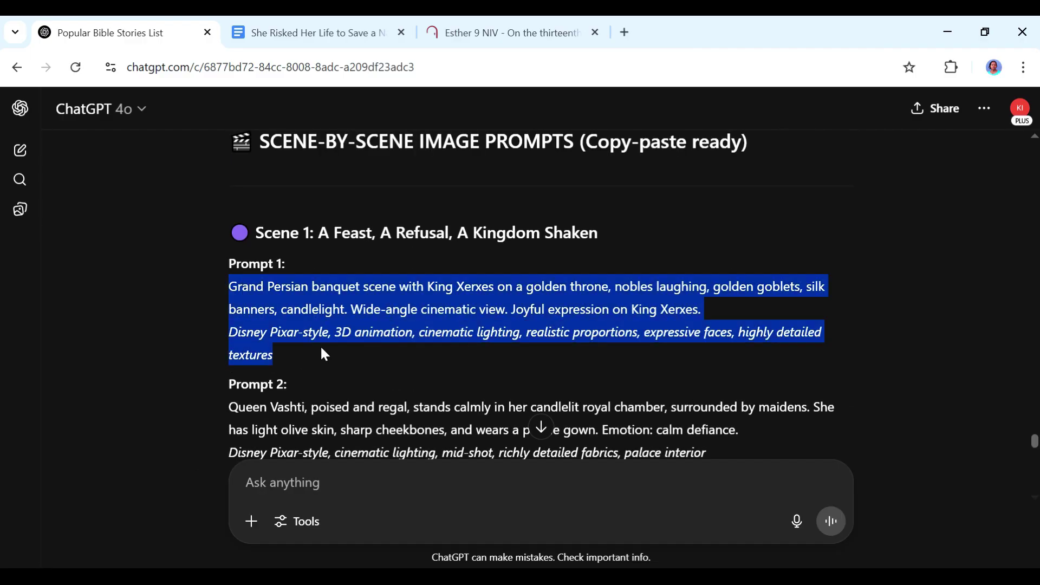
pyautogui.rightClick(299, 307)
pyautogui.click(325, 330)
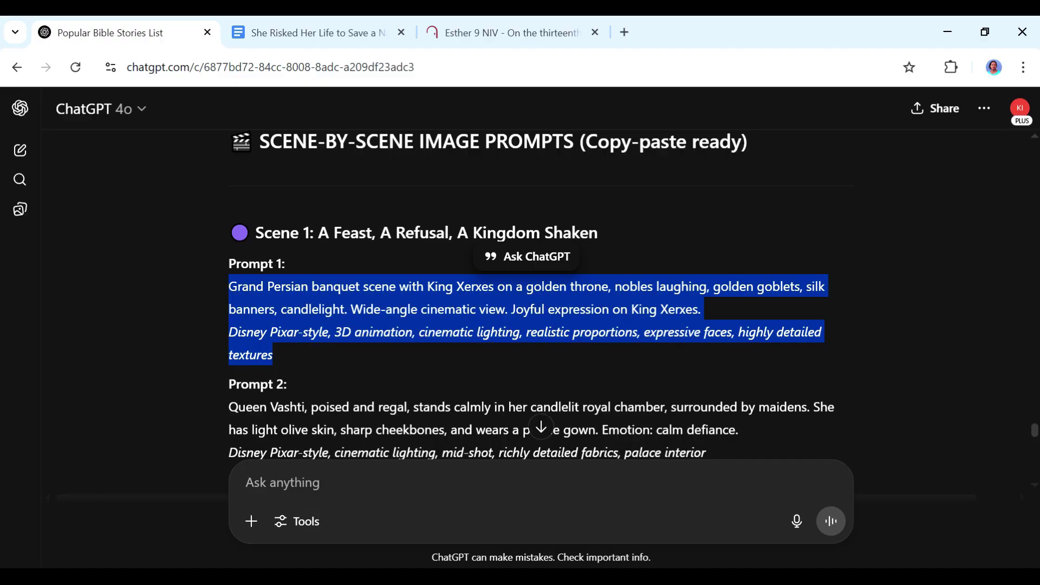
pyautogui.hotkey('alt', 'Tab')
pyautogui.hotkey('ctrl', 'a')
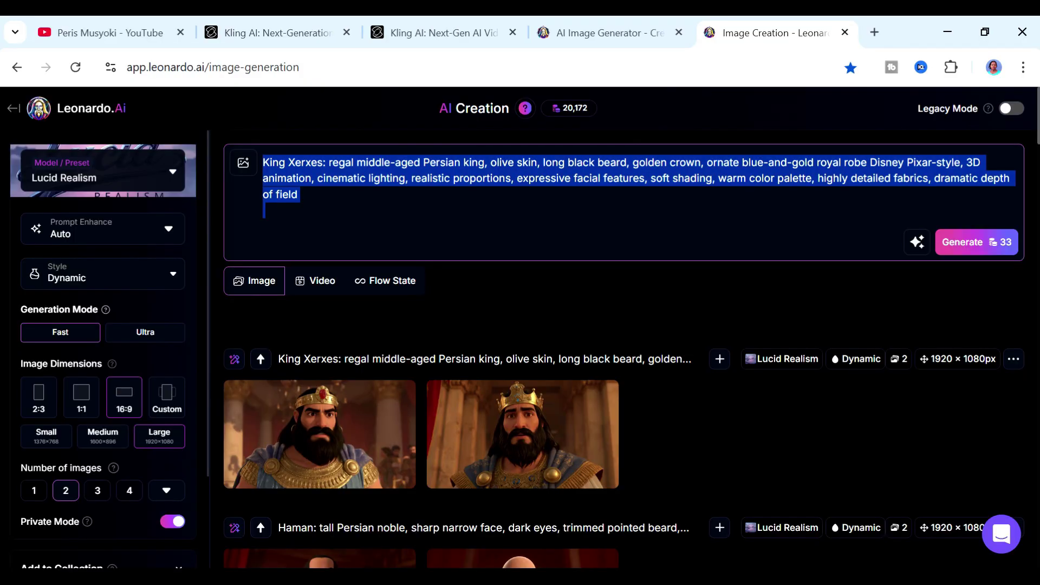
pyautogui.hotkey('ctrl', 'v')
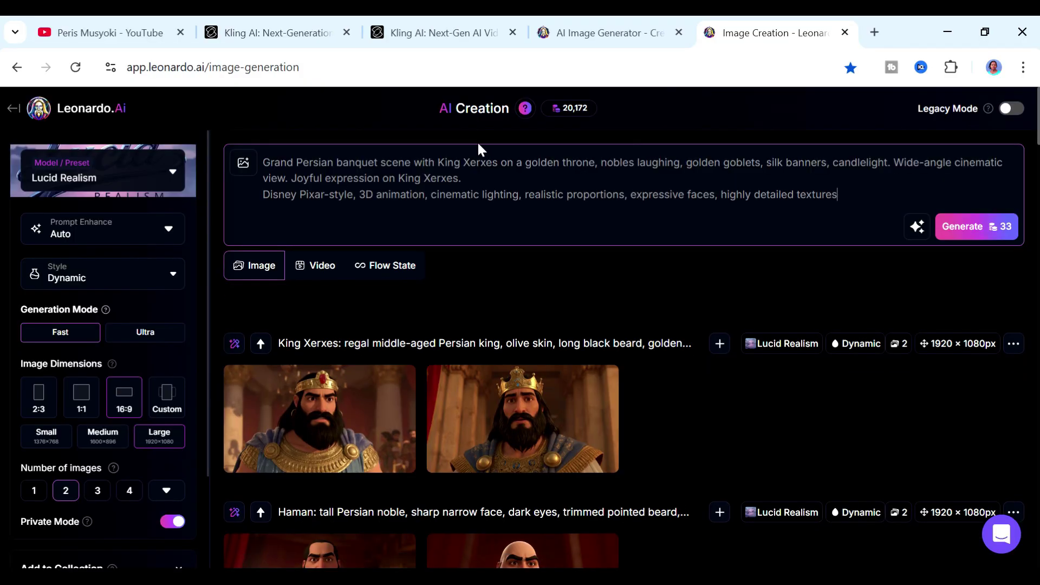
pyautogui.click(963, 232)
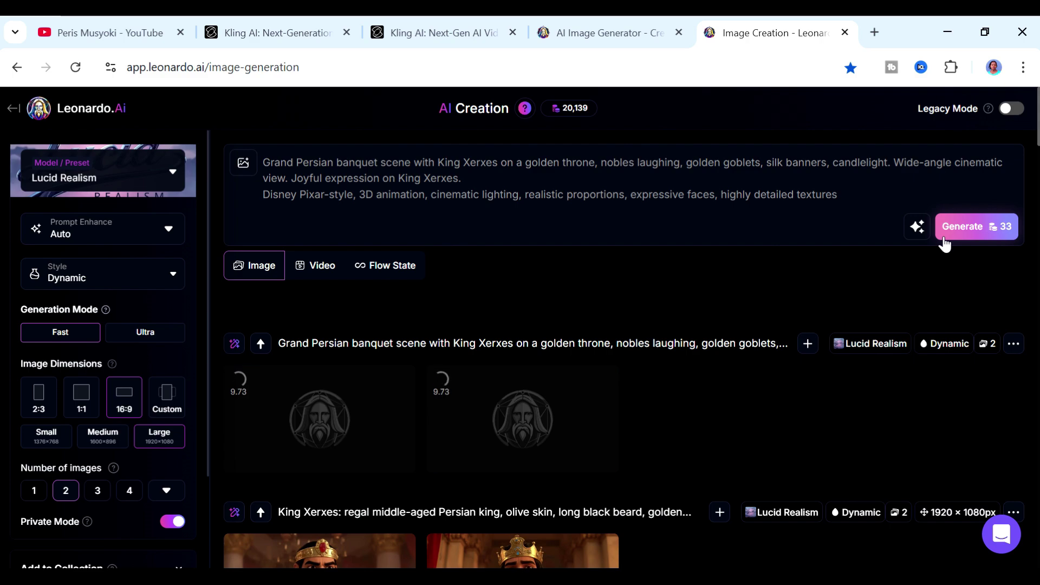
# - Check the available image guidance options and view both generated banquet images at enlarged size
pyautogui.click(252, 170)
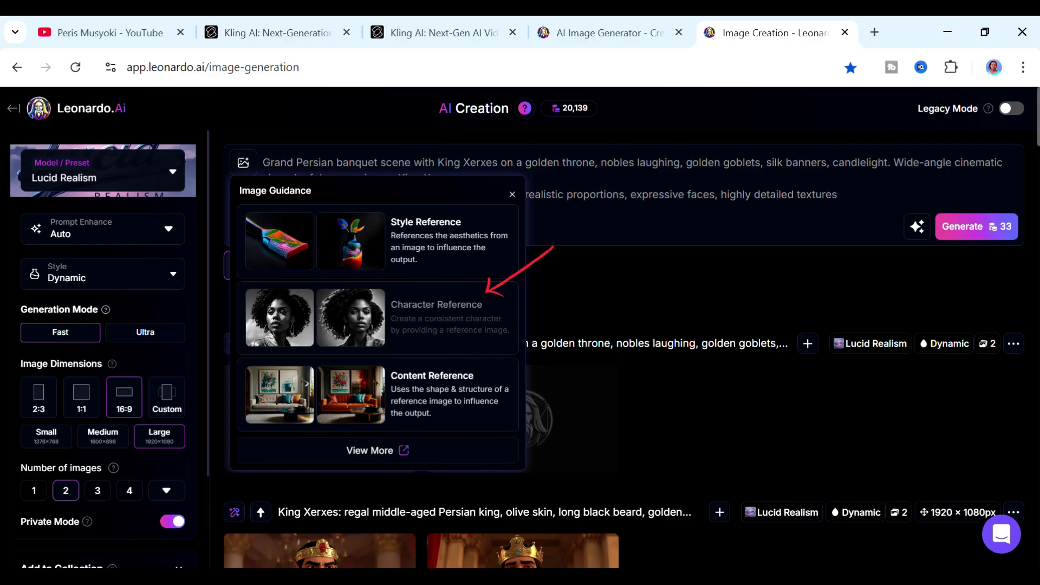
pyautogui.click(512, 196)
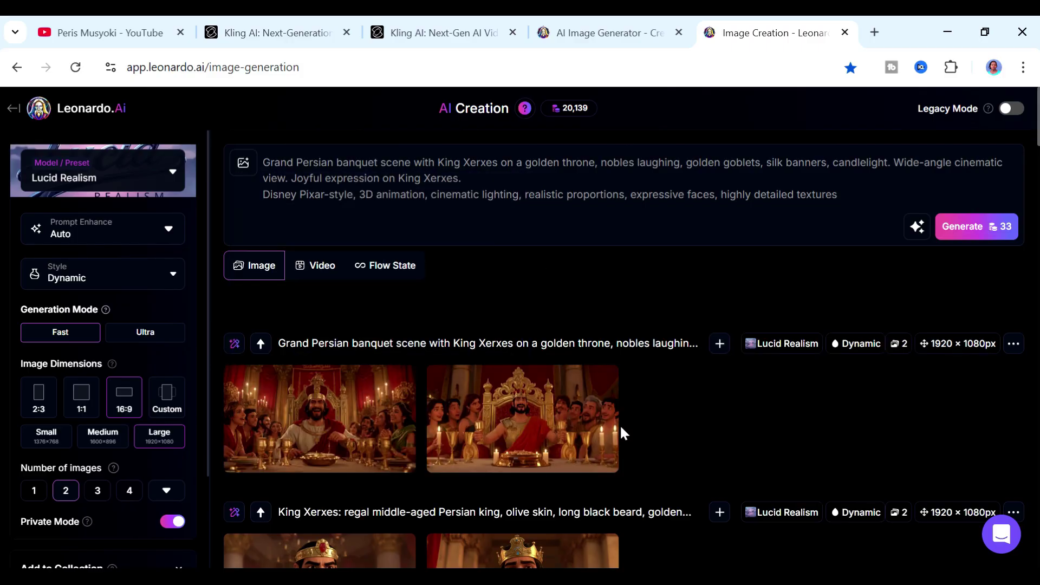
pyautogui.click(326, 418)
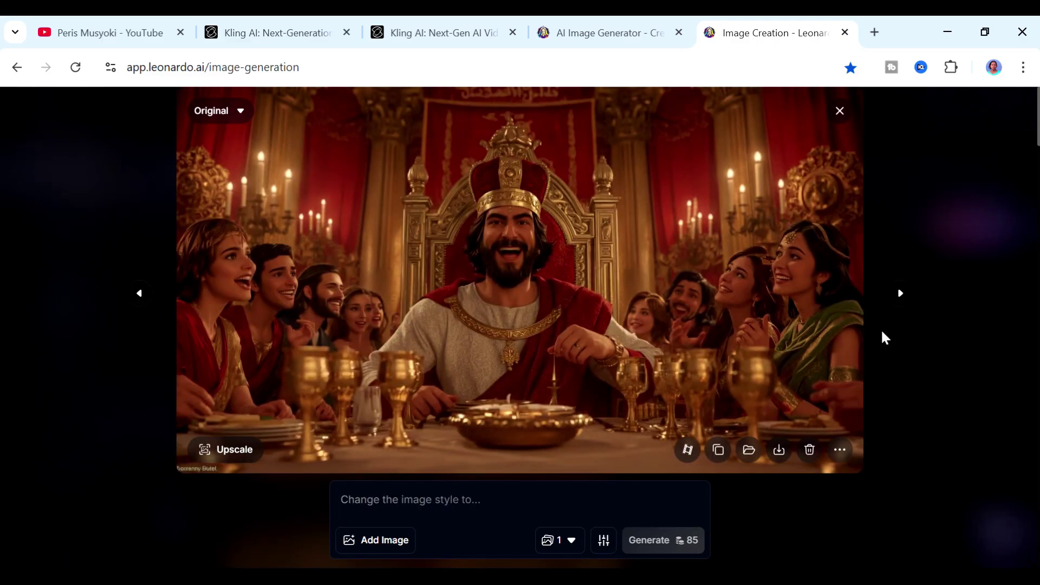
pyautogui.click(899, 296)
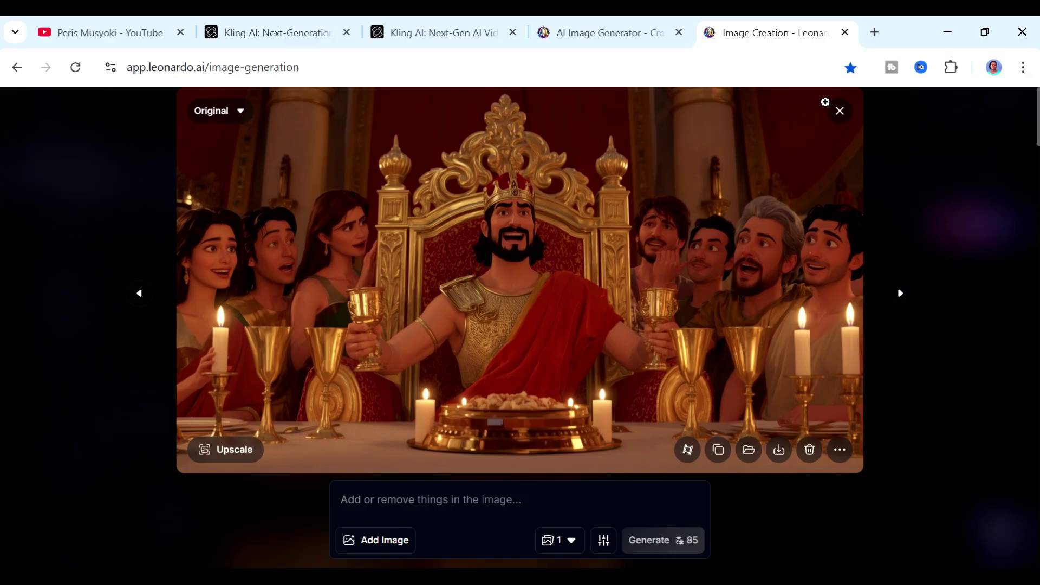
pyautogui.click(839, 111)
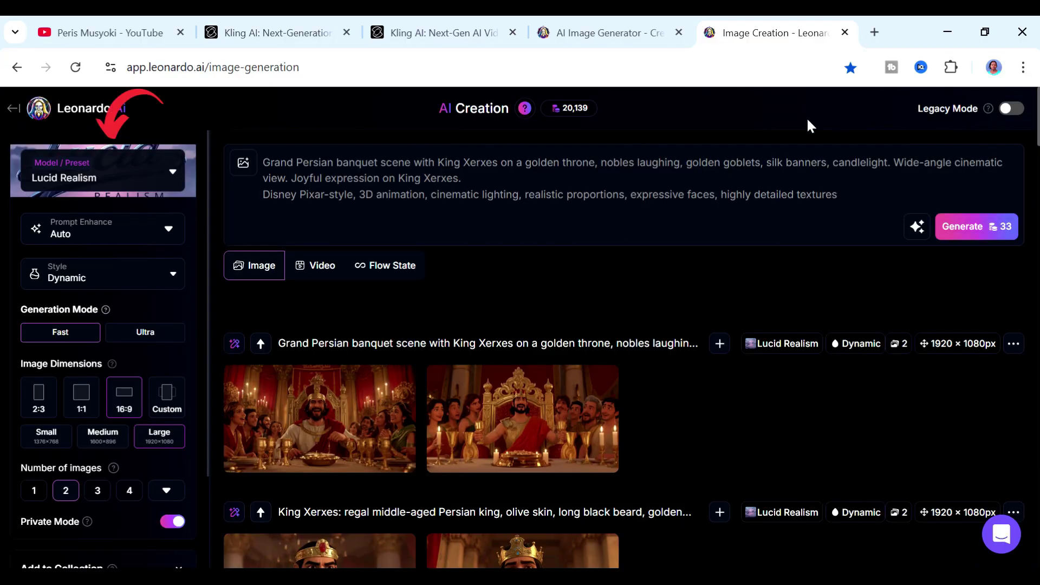
# - Switch the image generation model to FLUX.1 Kontext
pyautogui.click(169, 173)
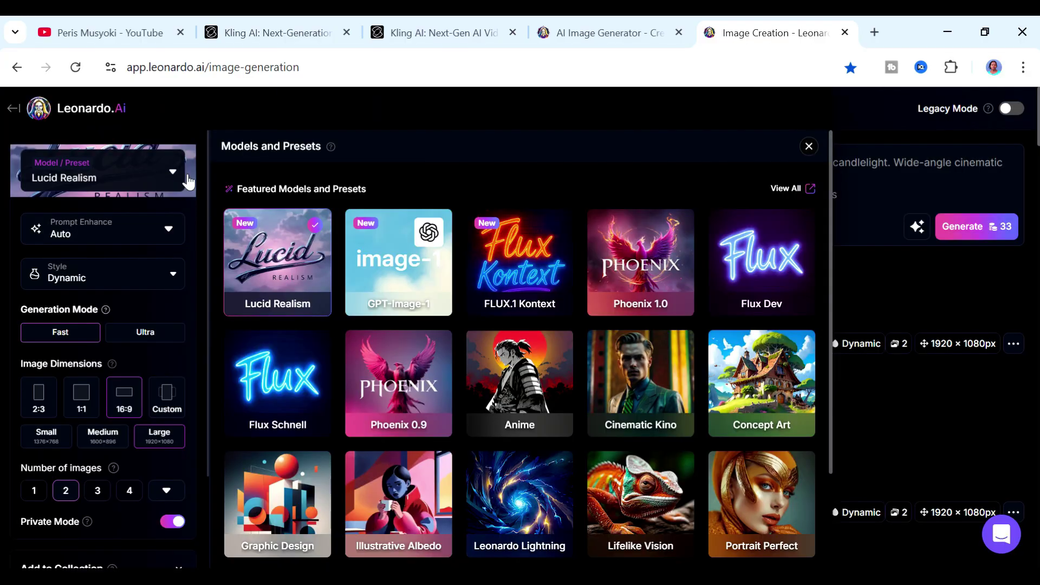
pyautogui.click(511, 270)
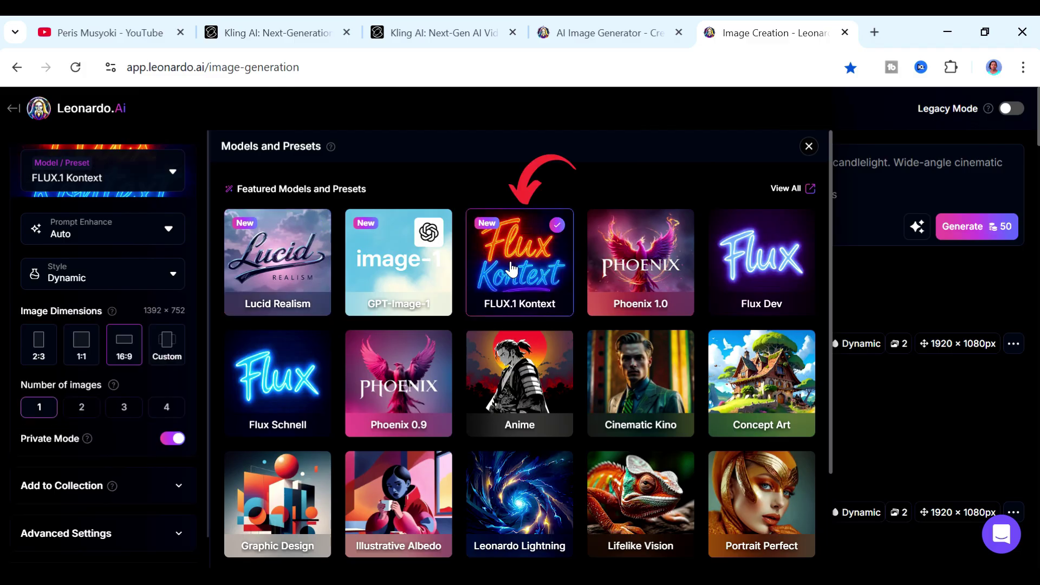
pyautogui.click(809, 146)
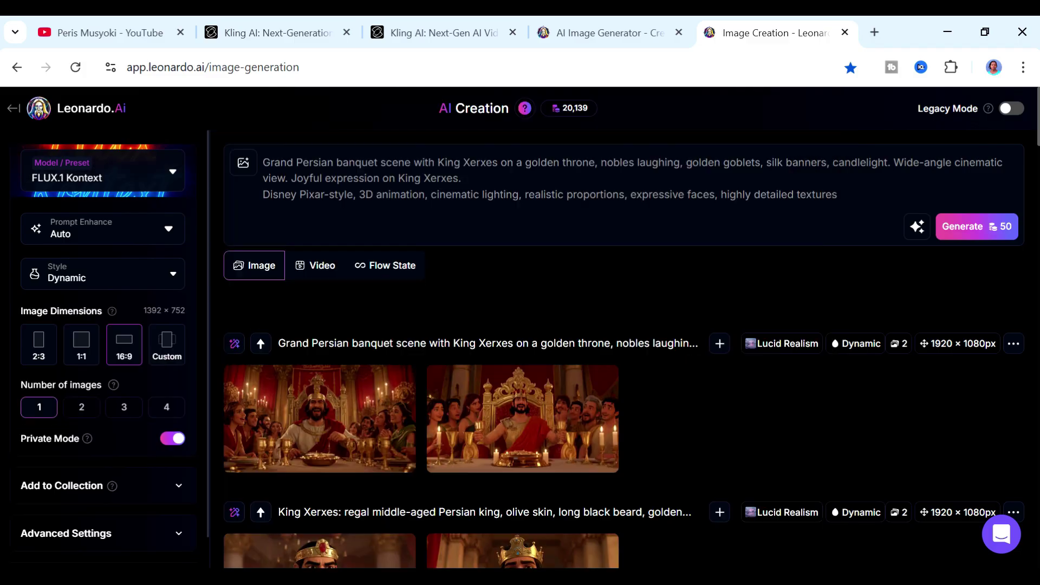
# - Add the previously generated King Xerxes portrait with the tall pointed crown and front-facing pose as the Image Reference
pyautogui.click(244, 164)
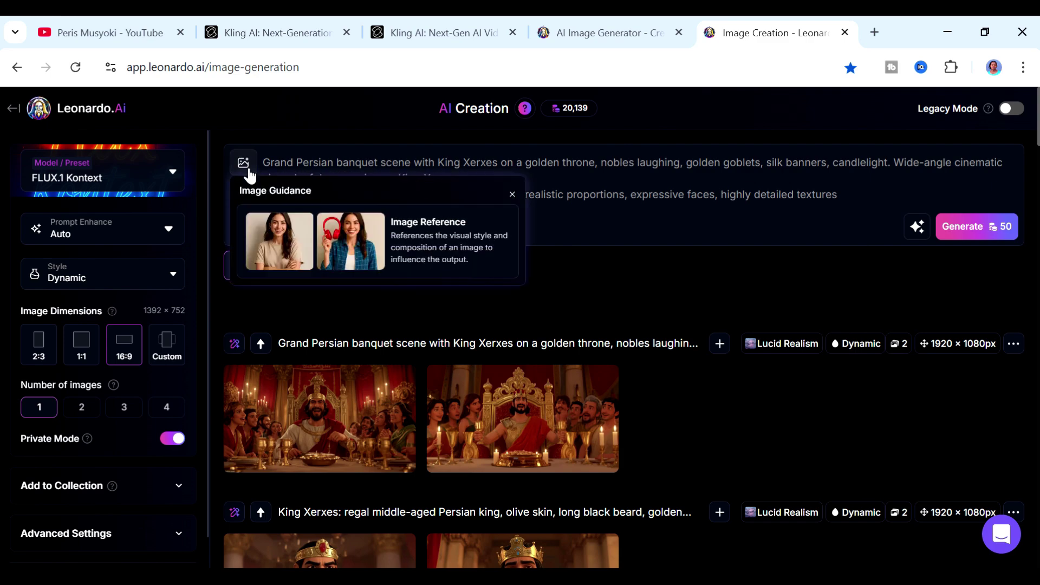
pyautogui.click(421, 236)
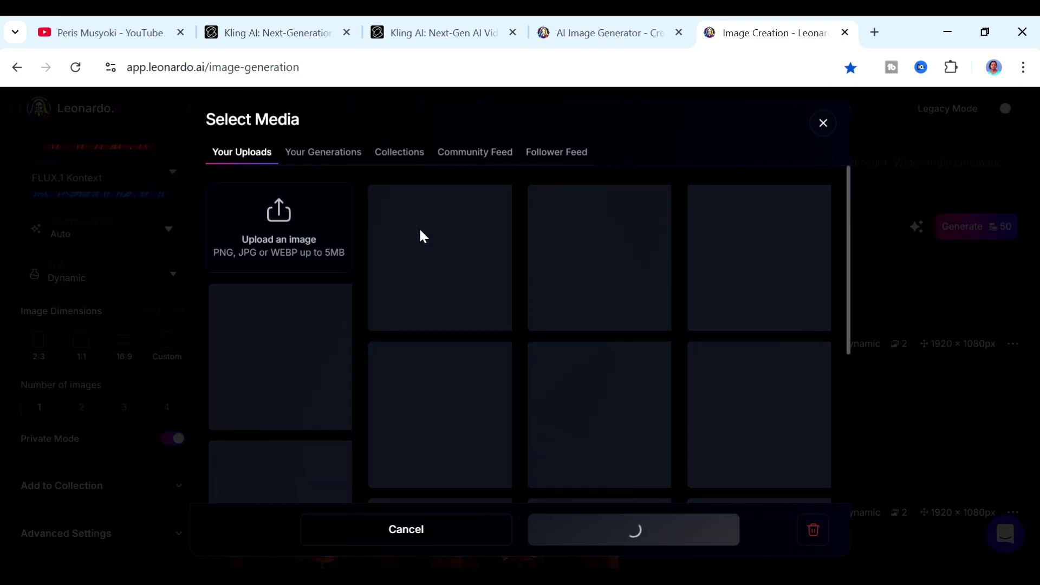
pyautogui.click(334, 154)
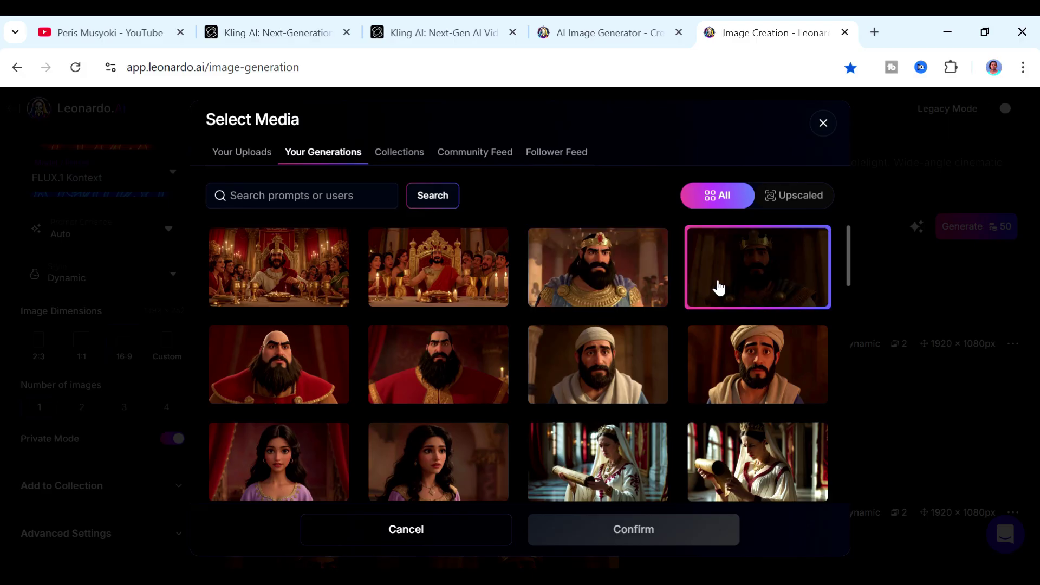
pyautogui.click(776, 287)
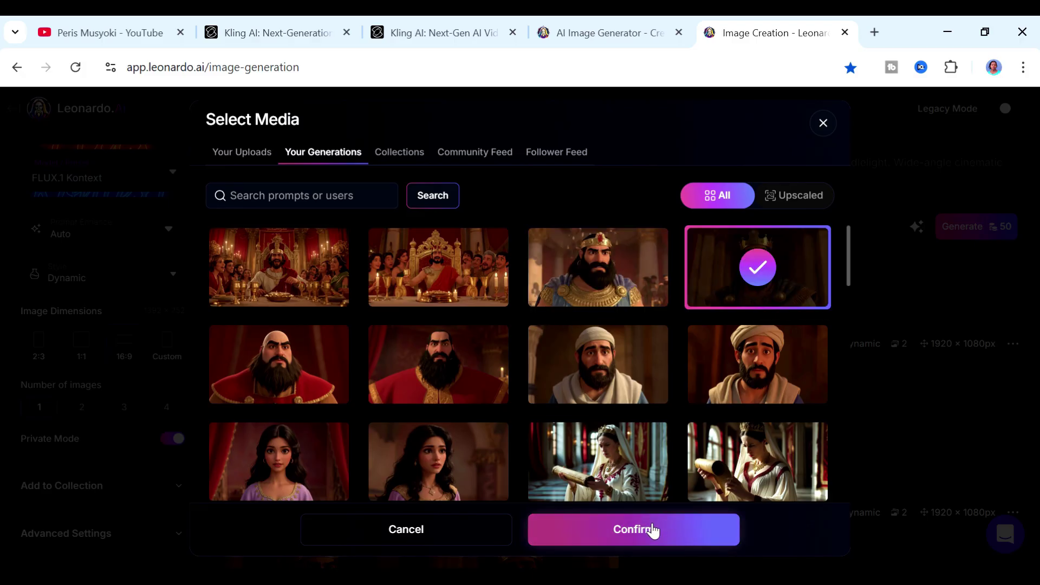
pyautogui.click(653, 530)
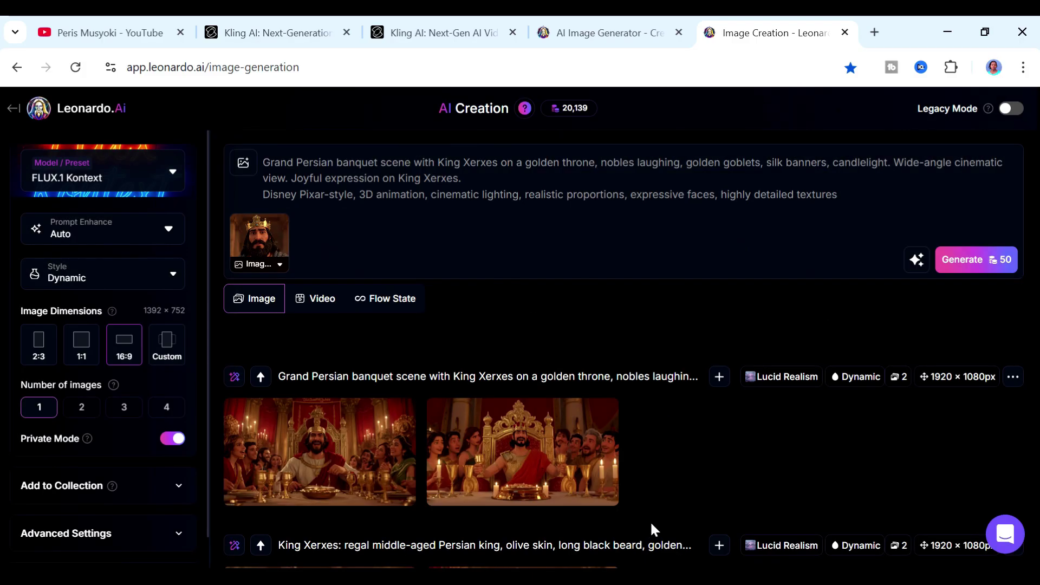
# - Generate the banquet scene with the King Xerxes reference and view the resulting image enlarged
pyautogui.click(952, 265)
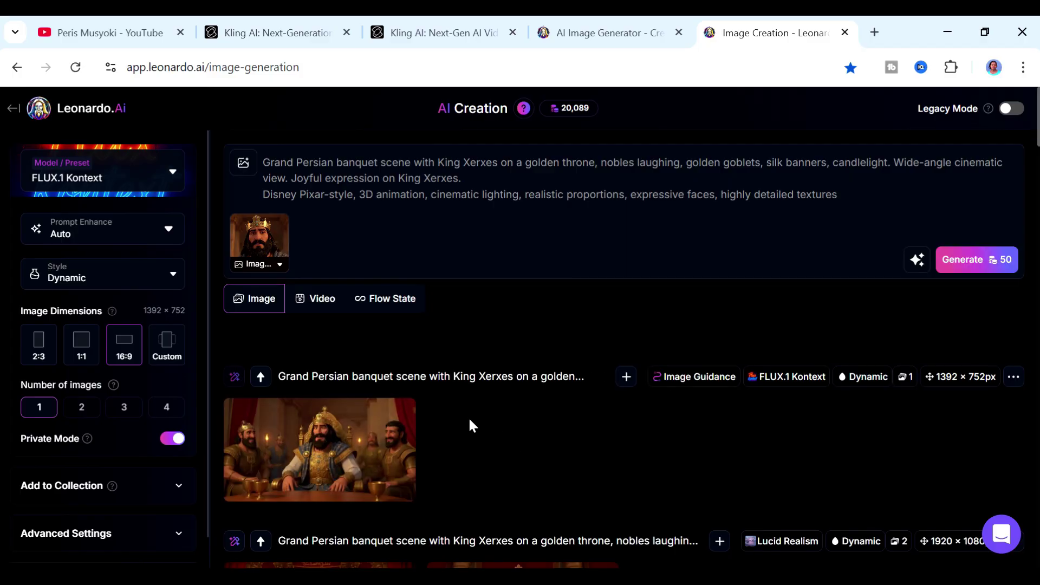
pyautogui.click(346, 460)
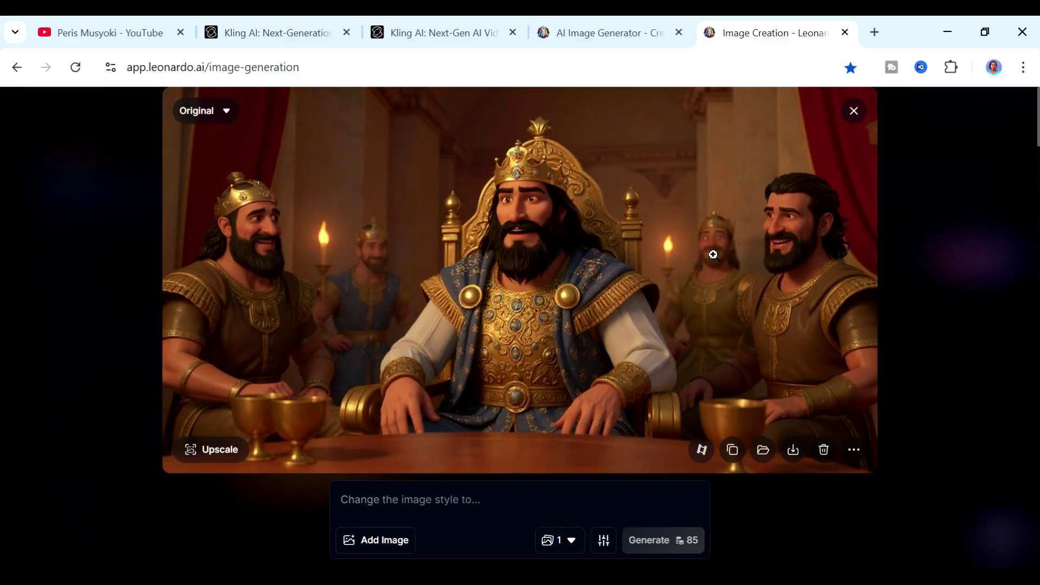
pyautogui.click(849, 113)
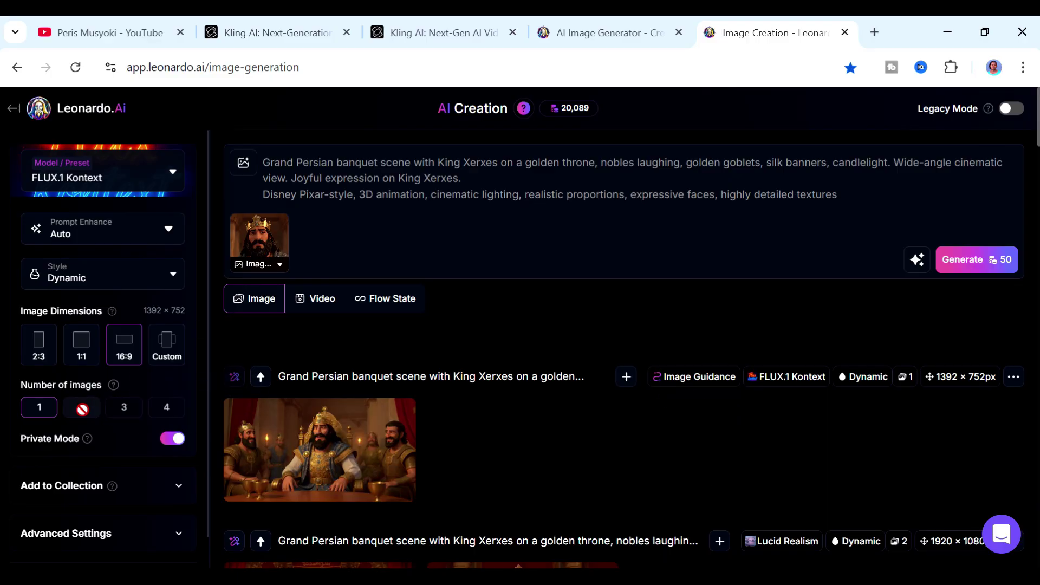
# - Remove the King Xerxes reference image and replace the Leonardo.Ai prompt with ChatGPT's Scene 1 Prompt 2 about Queen Vashti
pyautogui.hotkey('alt', 'Tab')
pyautogui.scroll(-3, 541, 270)
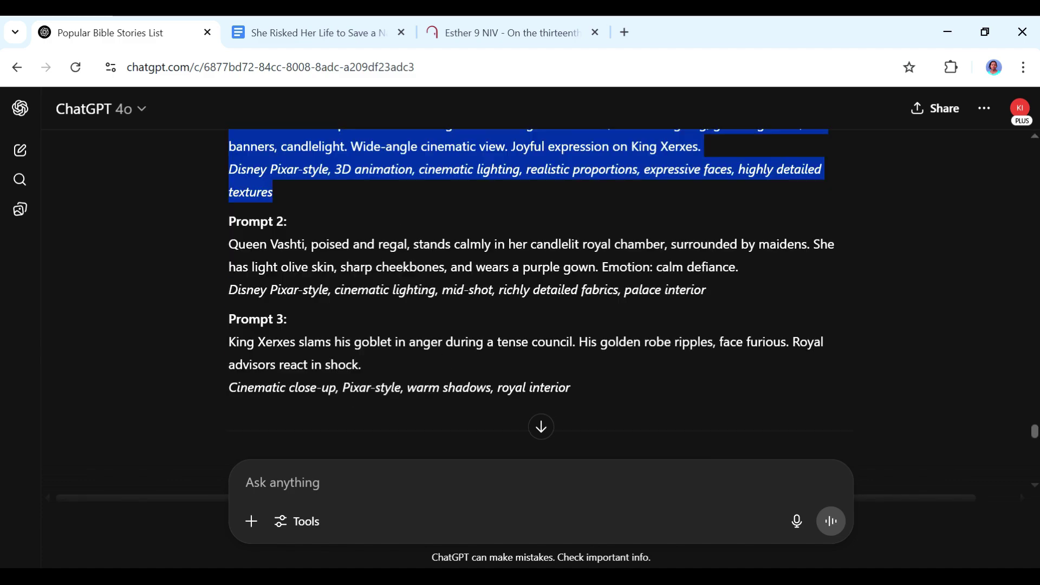
pyautogui.moveTo(228, 244); pyautogui.dragTo(733, 293)
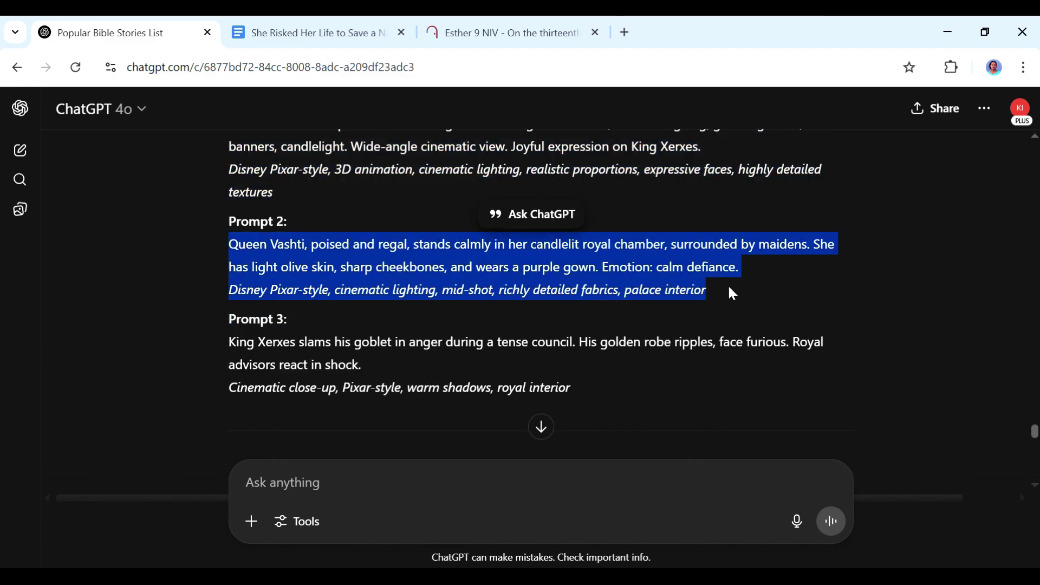
pyautogui.rightClick(601, 274)
pyautogui.click(638, 300)
pyautogui.hotkey('alt', 'Tab')
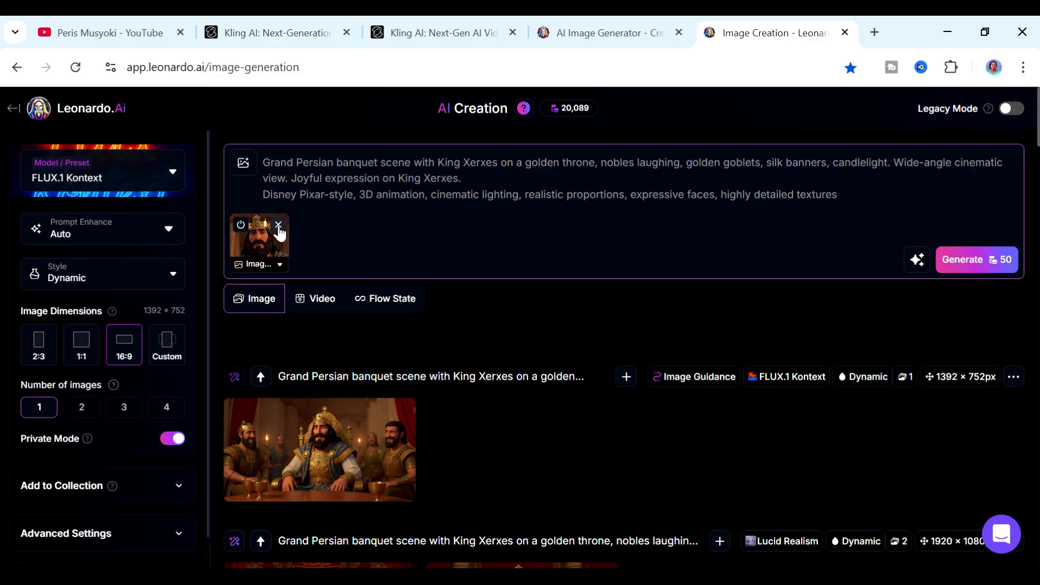
pyautogui.click(279, 223)
pyautogui.hotkey('ctrl', 'a')
pyautogui.hotkey('ctrl', 'v')
# - Switch the image model to Lucid Realism and generate the Queen Vashti scene images
pyautogui.click(163, 183)
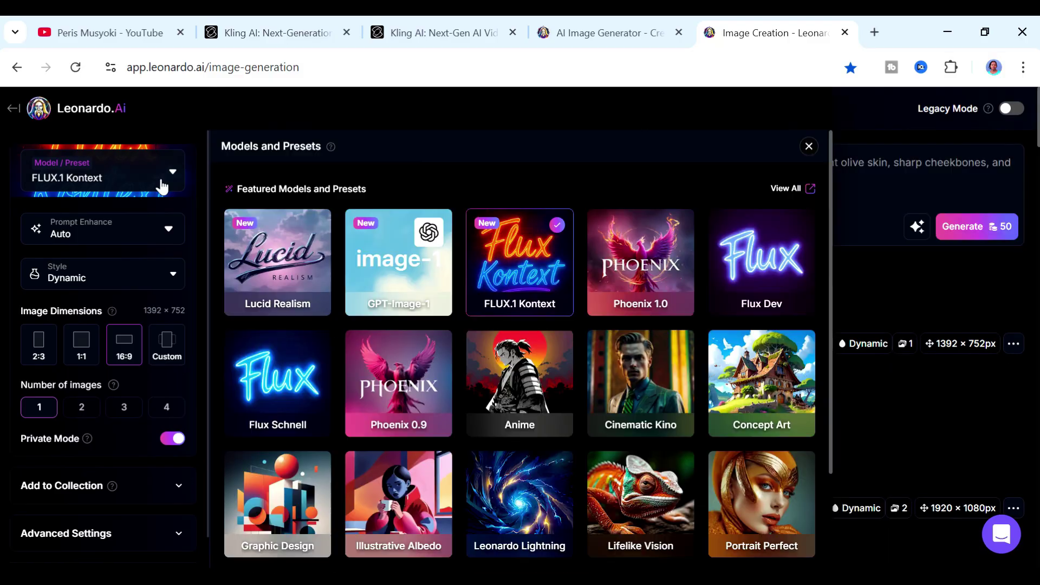
pyautogui.click(324, 243)
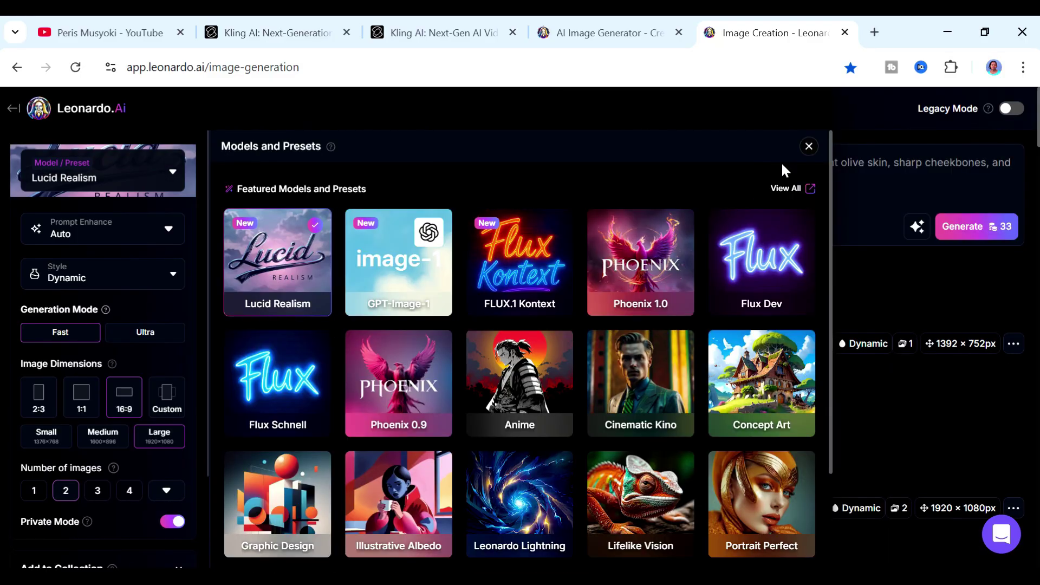
pyautogui.click(809, 146)
pyautogui.click(966, 227)
pyautogui.scroll(-2, 482, 358)
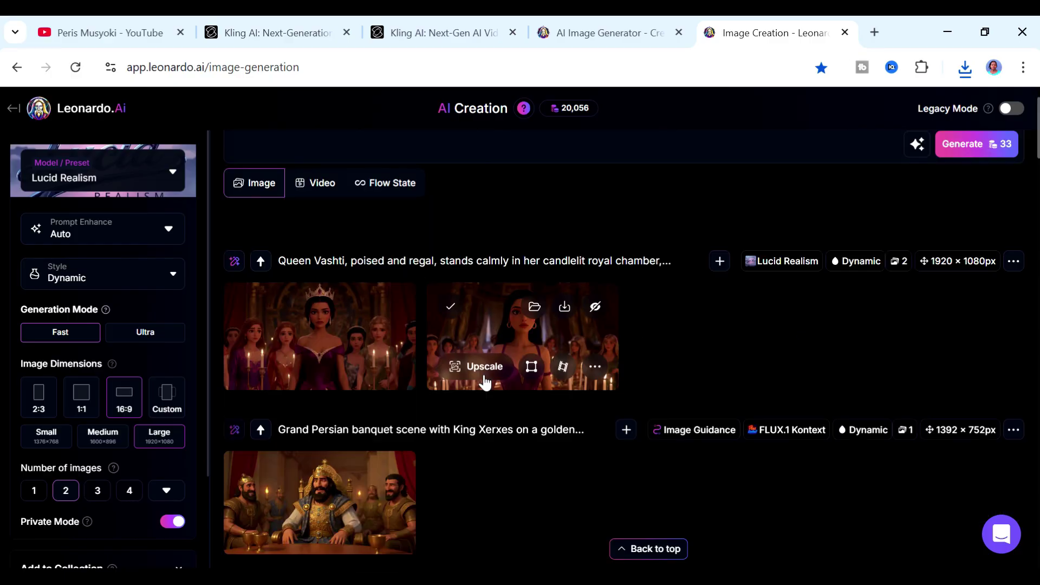
# - Open the video settings for the Queen Vashti image with the crown and candlelit maidens, and paste the copied prompt as the video prompt
pyautogui.click(317, 341)
pyautogui.click(688, 450)
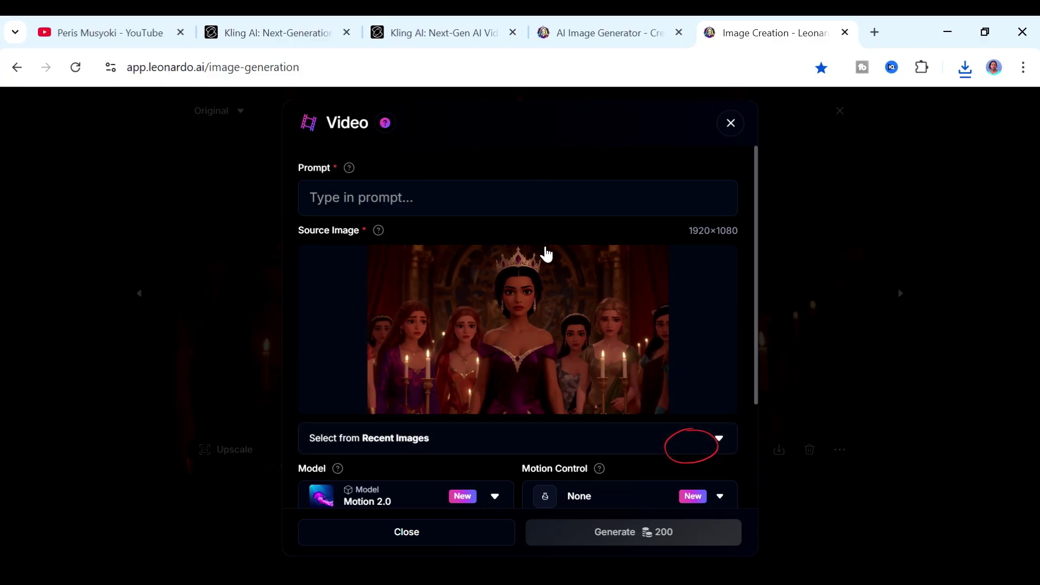
pyautogui.click(517, 198)
pyautogui.rightClick(466, 198)
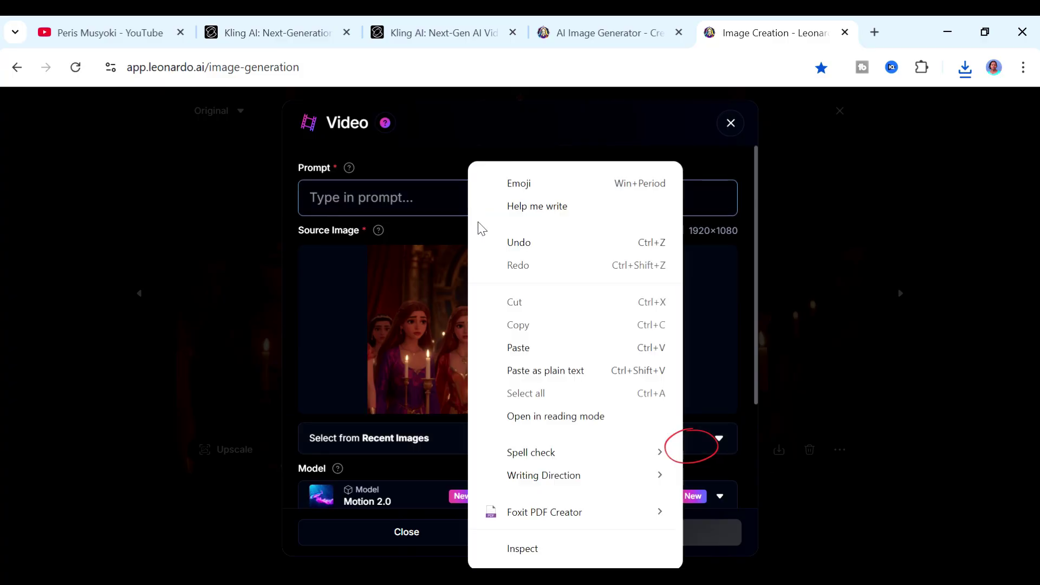
pyautogui.click(527, 353)
# - Choose Quality 720p as the video generation mode, and change the video model to Motion 1.0
pyautogui.scroll(-1, 524, 271)
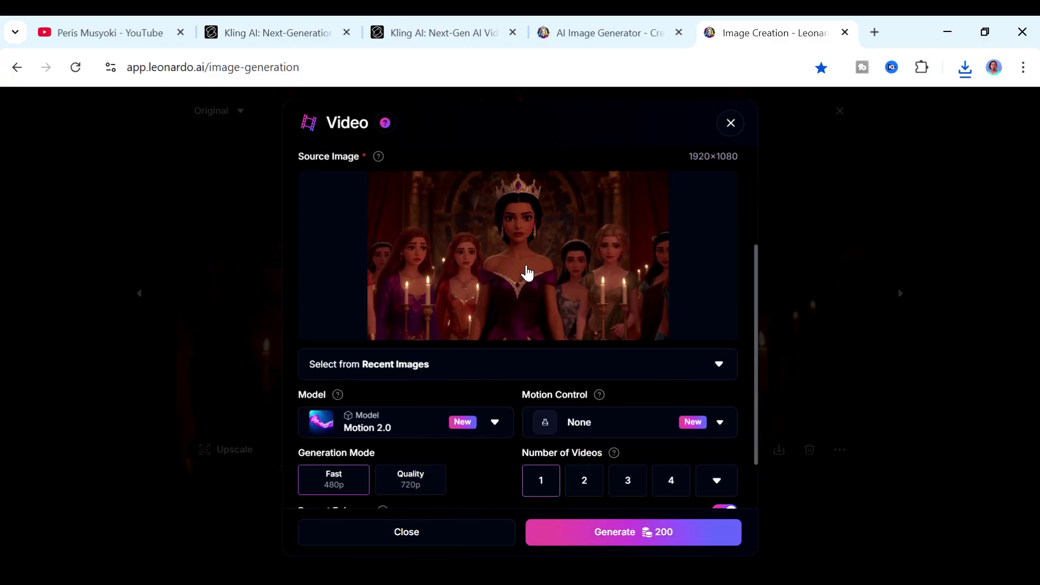
pyautogui.scroll(-1, 547, 388)
pyautogui.click(417, 425)
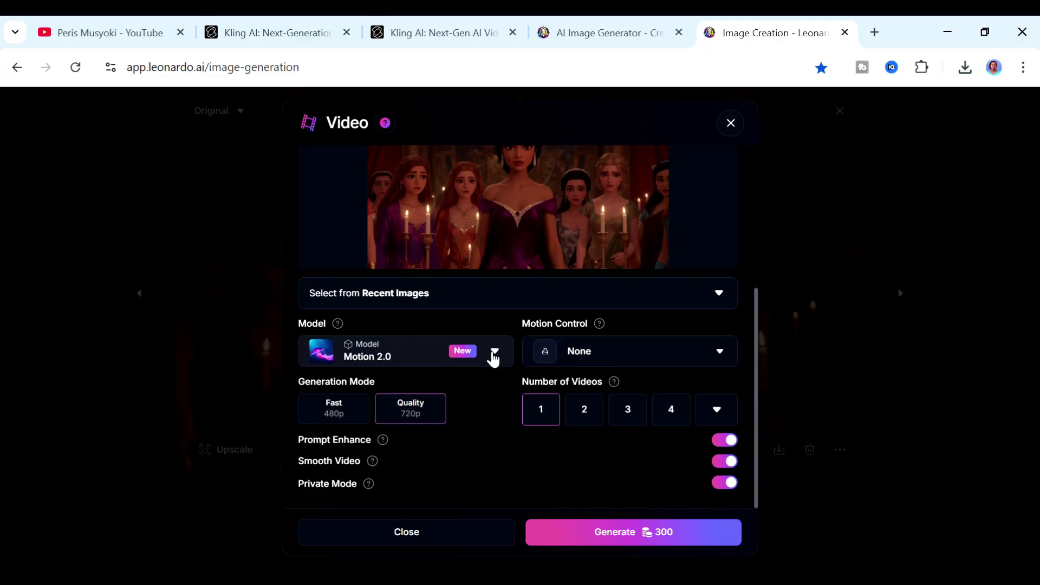
pyautogui.click(494, 358)
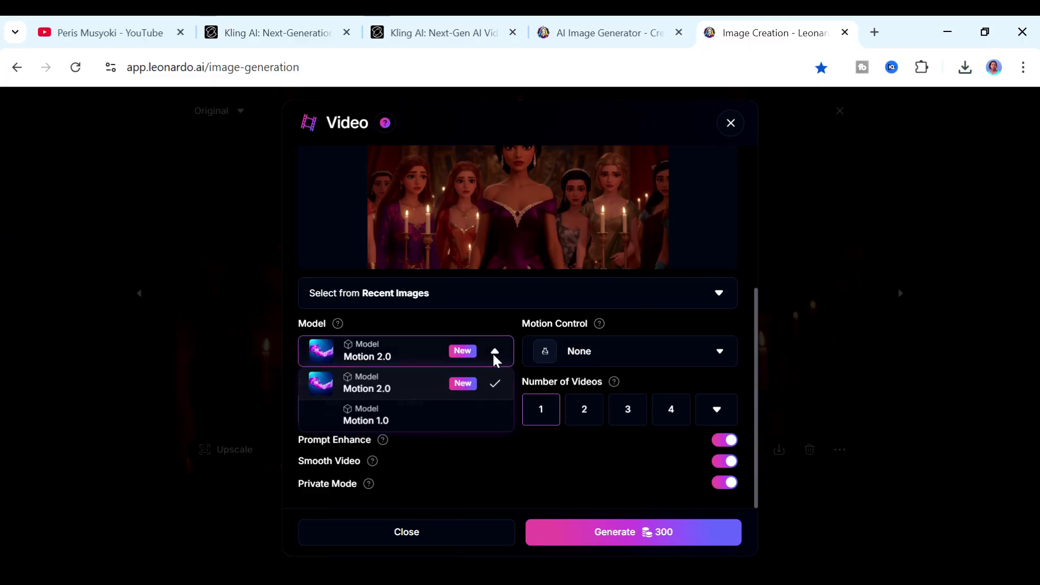
pyautogui.click(494, 355)
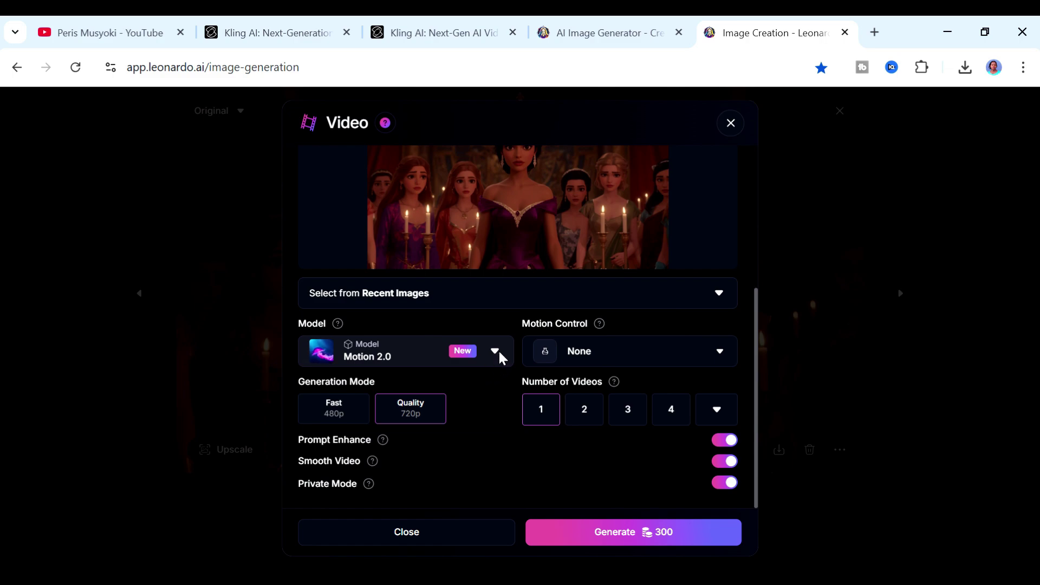
pyautogui.click(498, 353)
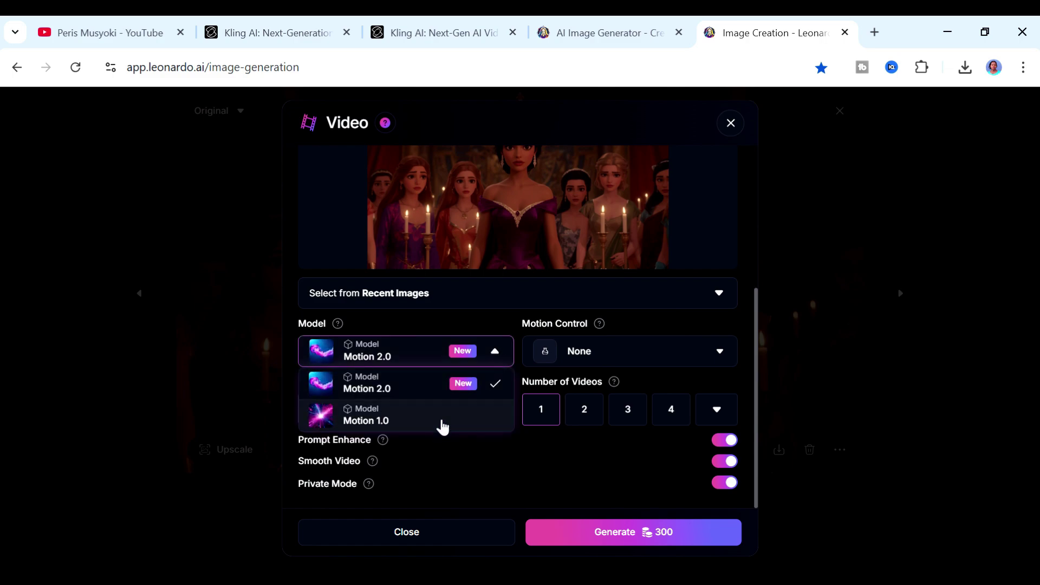
pyautogui.click(384, 425)
pyautogui.scroll(-2, 438, 411)
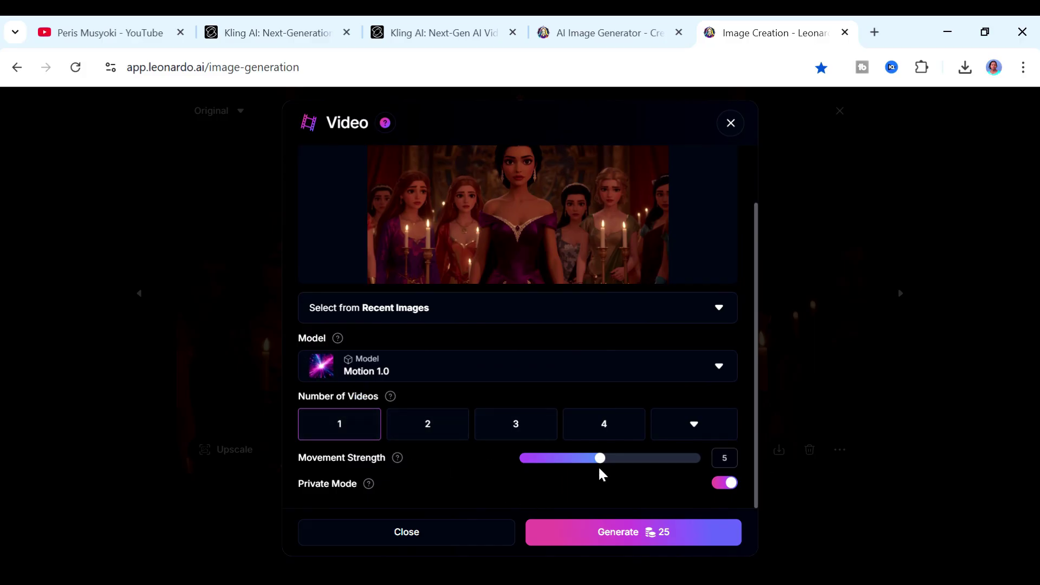
# - Set the Movement Strength to 4, generate the Queen Vashti video, and leave the enlarged image for the video creation page
pyautogui.moveTo(598, 466); pyautogui.dragTo(579, 466)
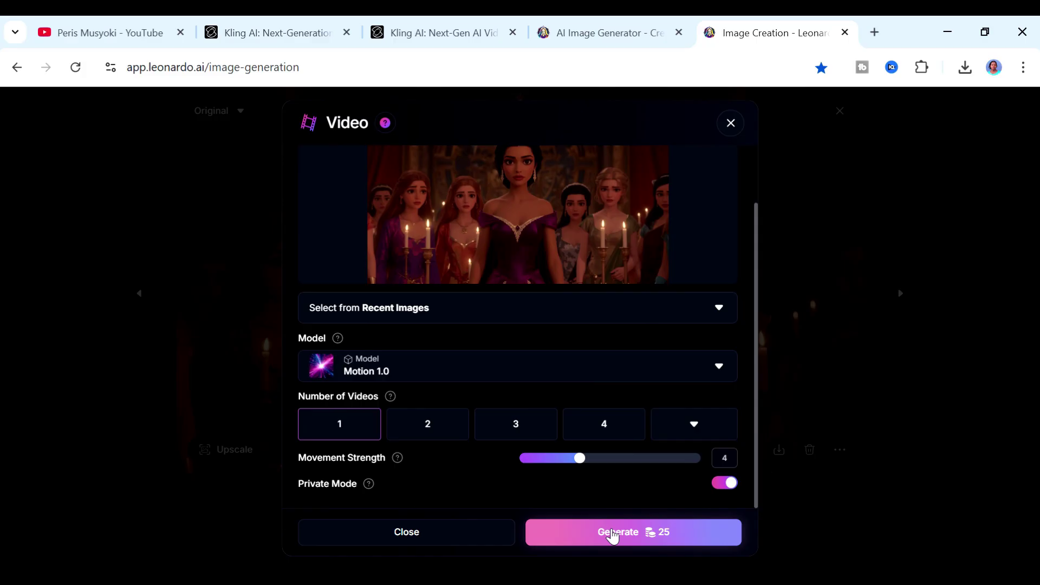
pyautogui.click(614, 533)
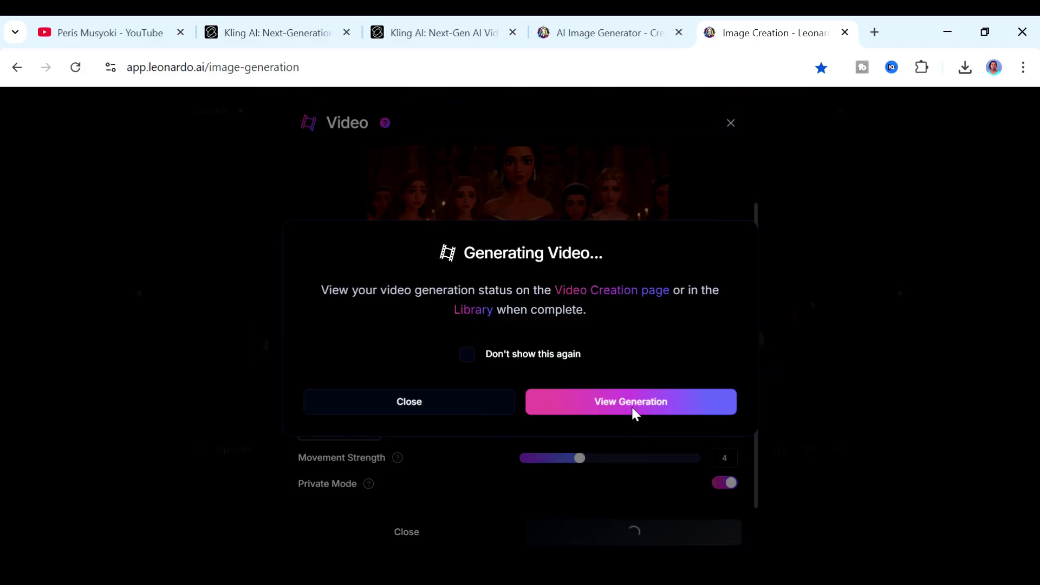
pyautogui.click(673, 204)
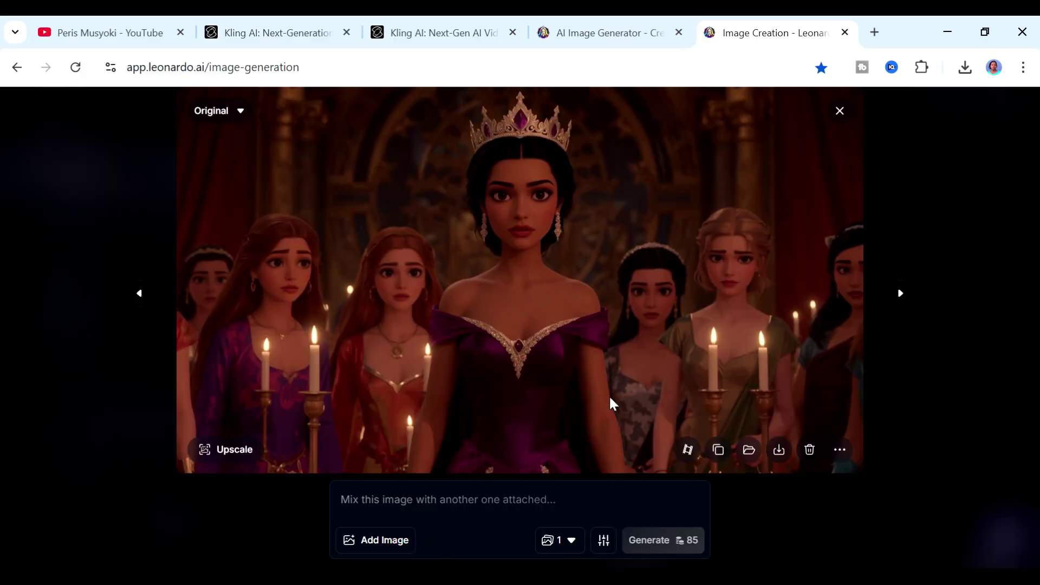
pyautogui.click(840, 110)
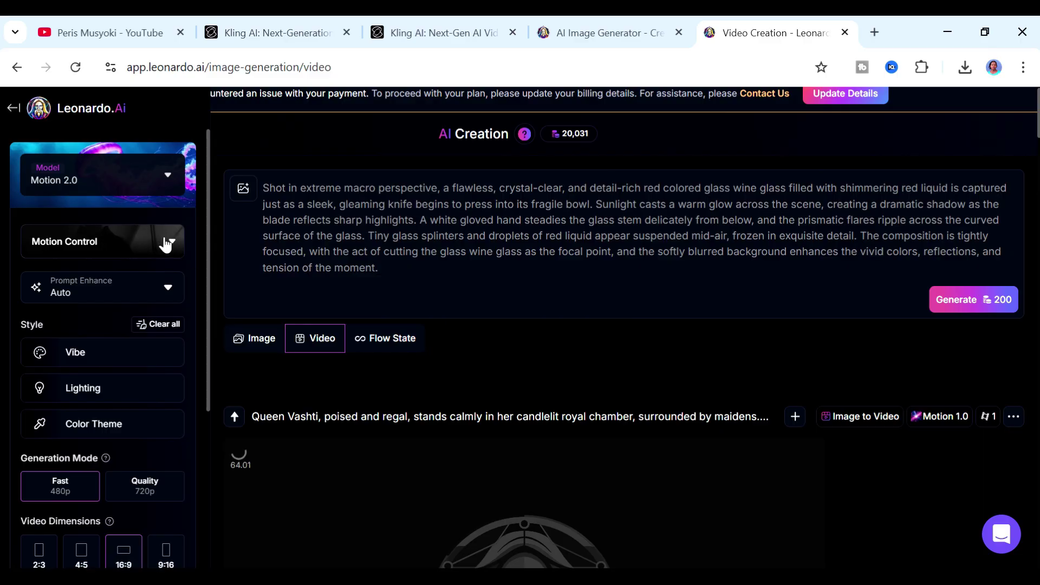
# - Set the video generation mode to Quality 720p, and download the generated Queen Vashti video
pyautogui.click(126, 493)
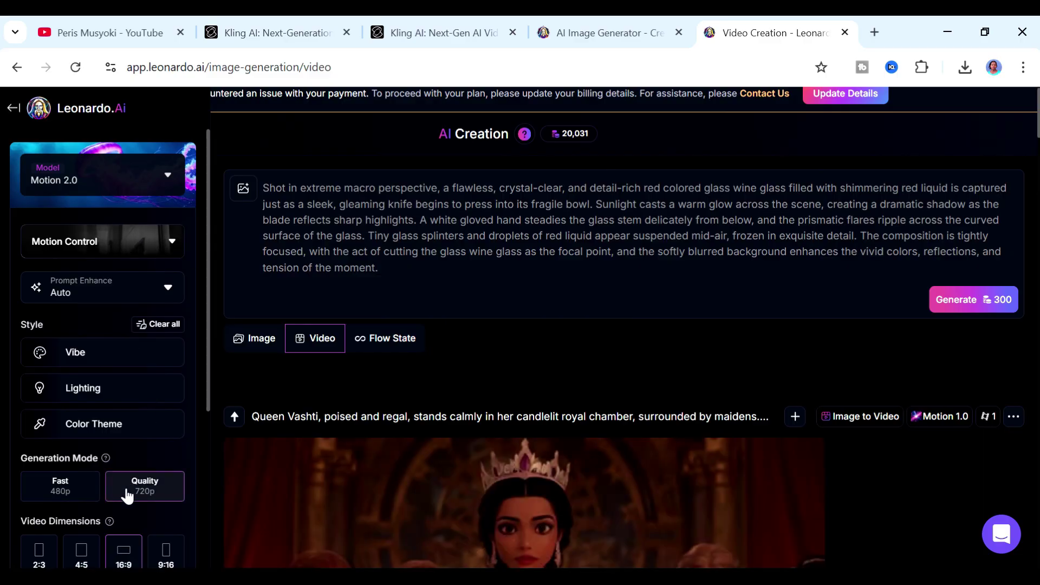
pyautogui.scroll(-3, 418, 486)
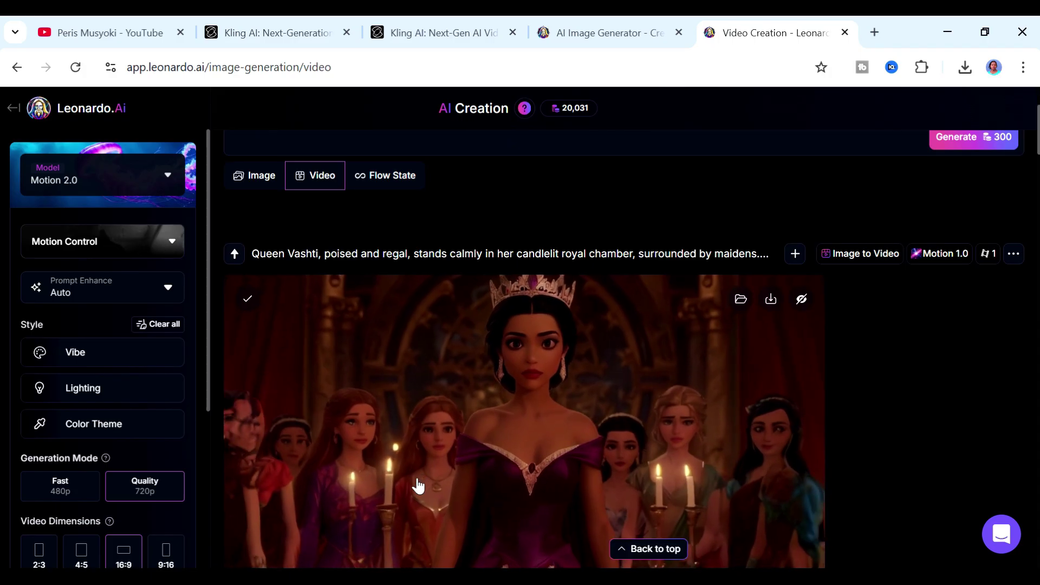
pyautogui.scroll(-3, 417, 486)
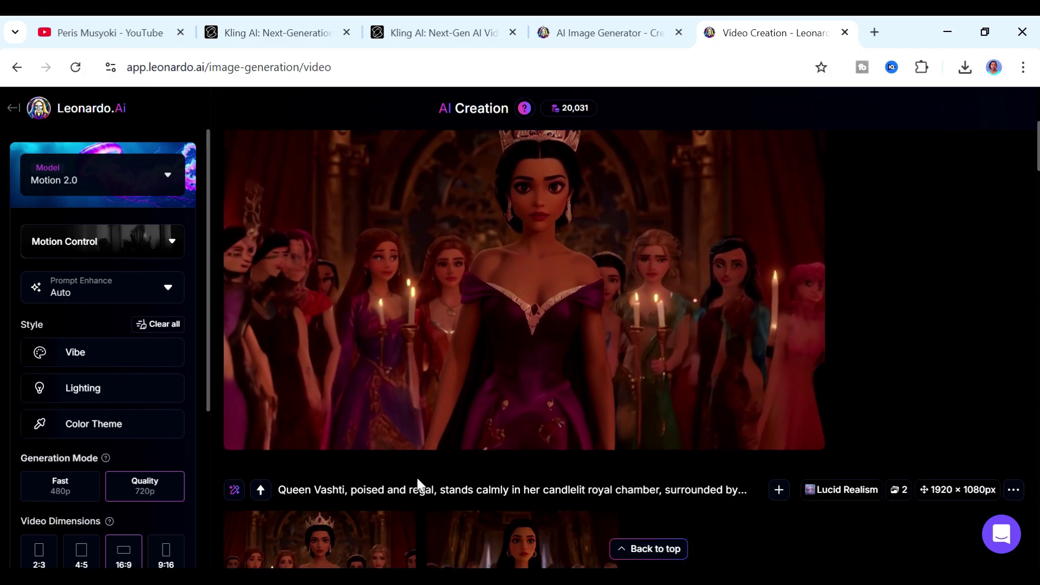
pyautogui.scroll(2, 469, 444)
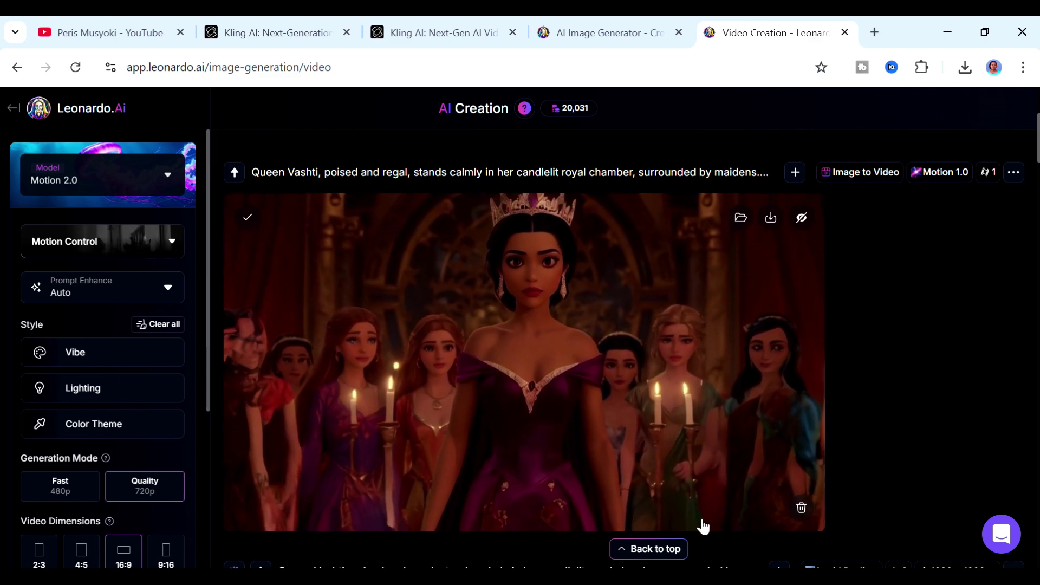
pyautogui.click(769, 223)
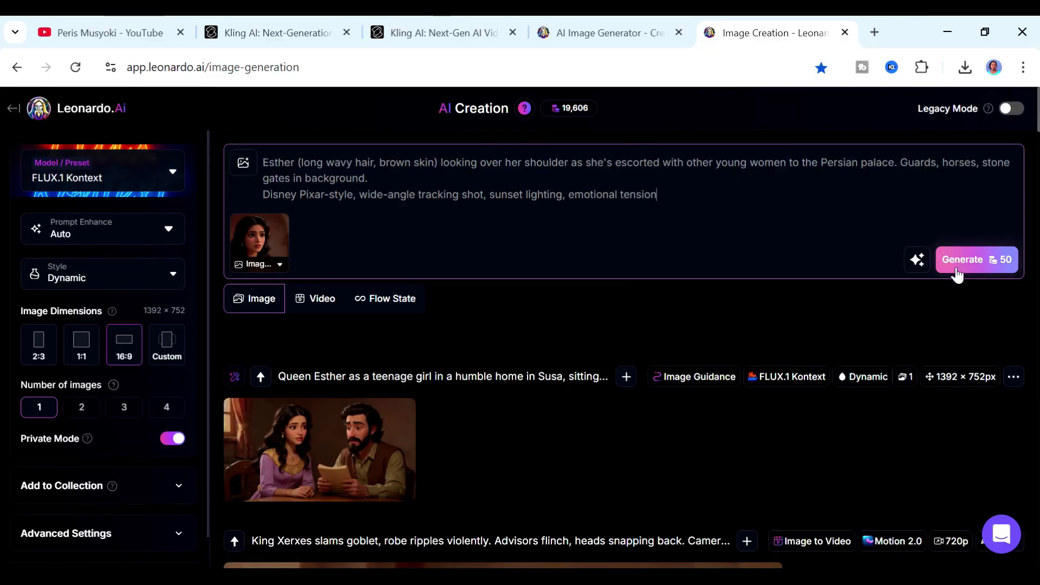
# - Generate the image of Esther being escorted with other young women to the Persian palace, using FLUX.1 Kontext and her portrait reference
pyautogui.click(956, 262)
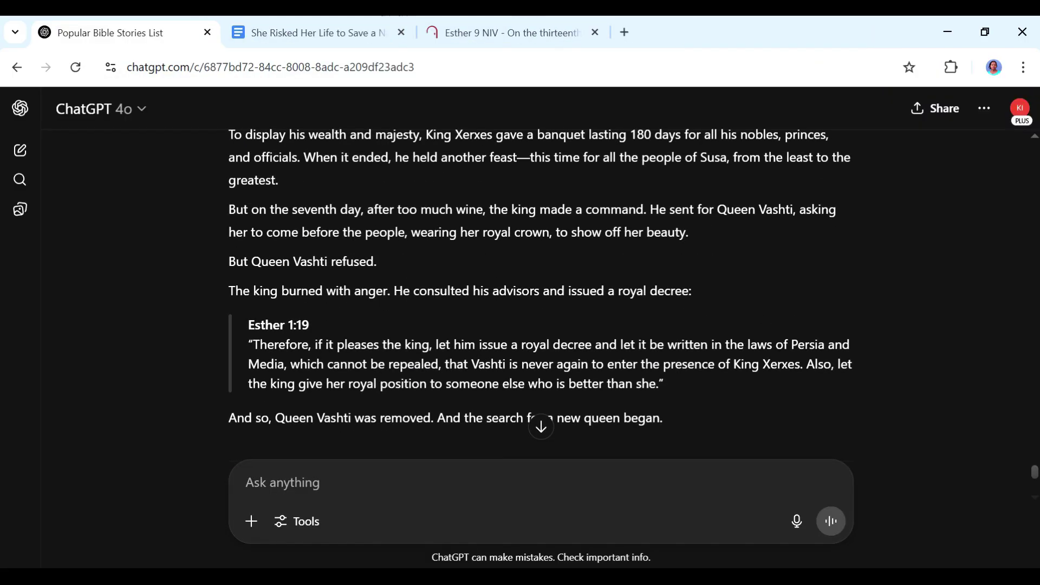
# - Copy the Esther 1:19 quotation from Scene 1 of the ChatGPT narration script
pyautogui.scroll(8, 479, 297)
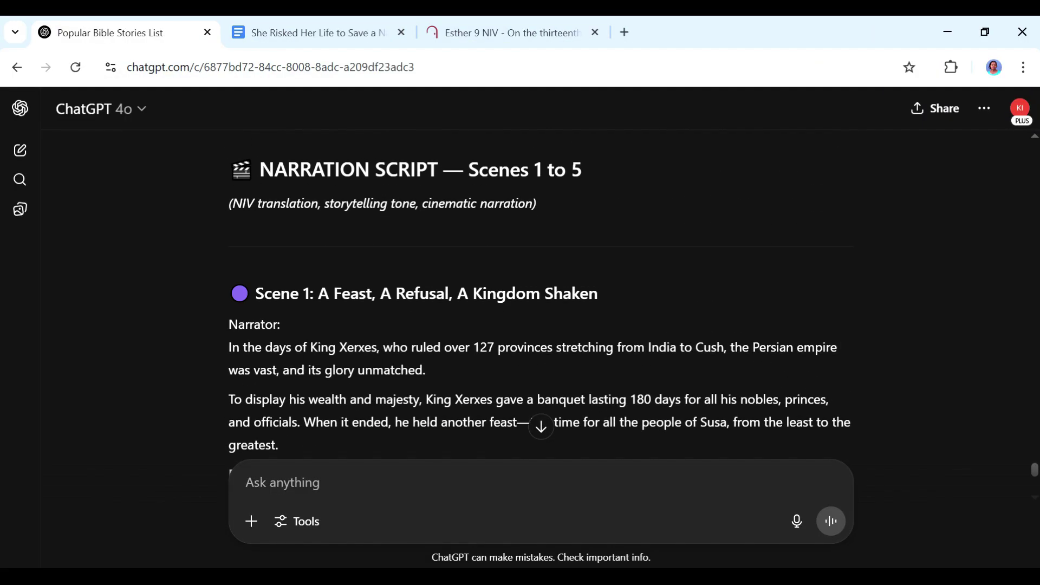
pyautogui.scroll(-8, 478, 296)
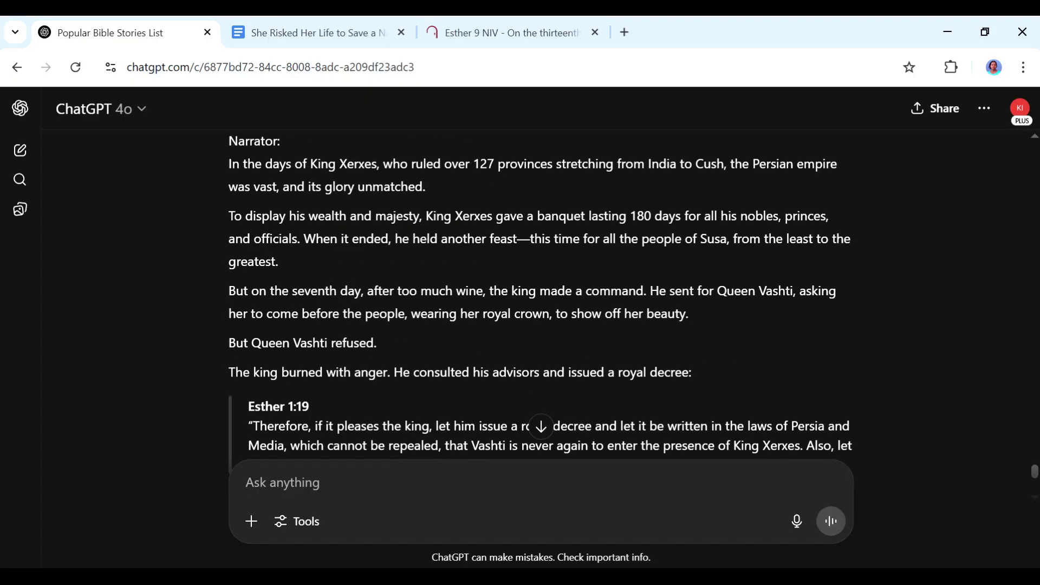
pyautogui.scroll(-2, 479, 297)
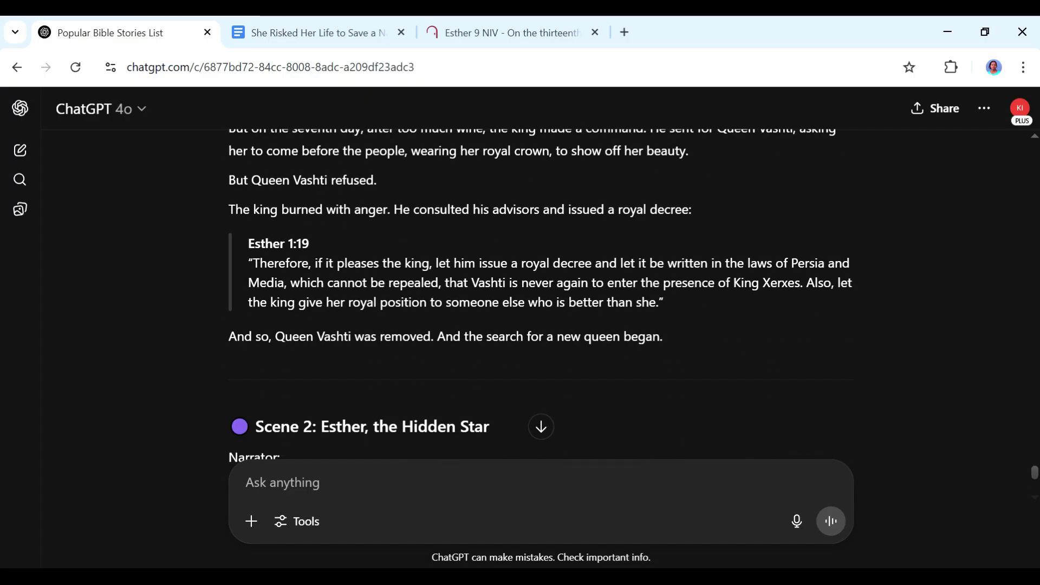
pyautogui.moveTo(248, 243); pyautogui.dragTo(680, 316)
pyautogui.rightClick(626, 298)
pyautogui.click(649, 322)
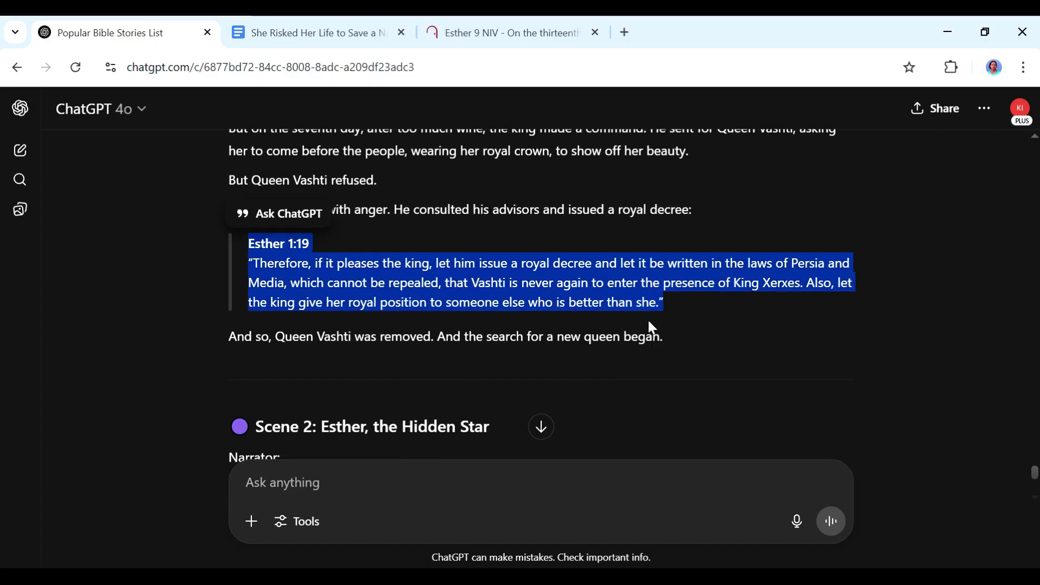
# - Ask ChatGPT to generate an image with the Esther 1:19 writings in calm warm plain colors with good contrast
pyautogui.click(281, 482)
pyautogui.write('Generate an')
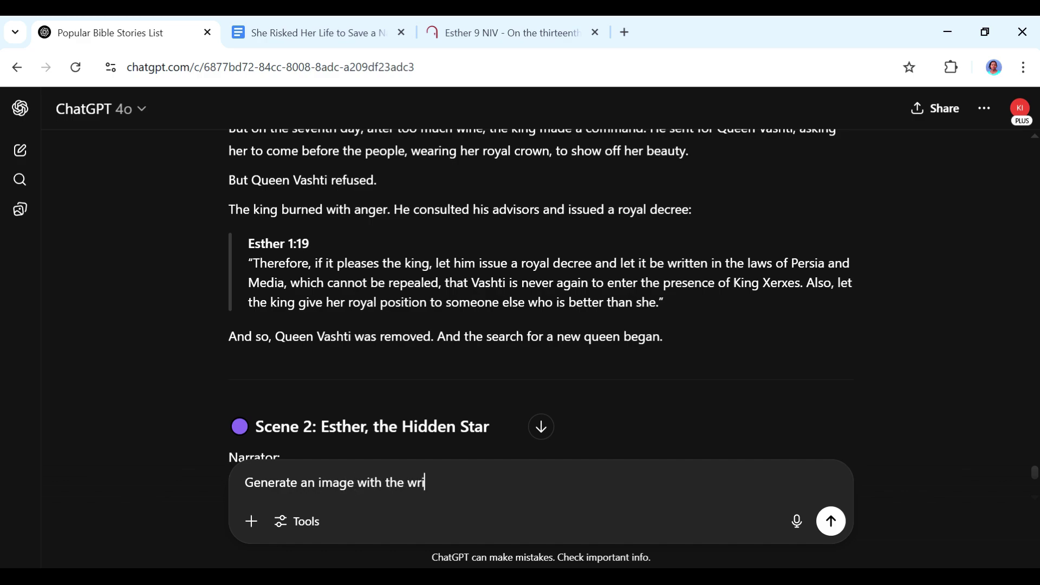
pyautogui.write('image with the writings')
pyautogui.hotkey('ctrl', 'v')
pyautogui.write('should be')
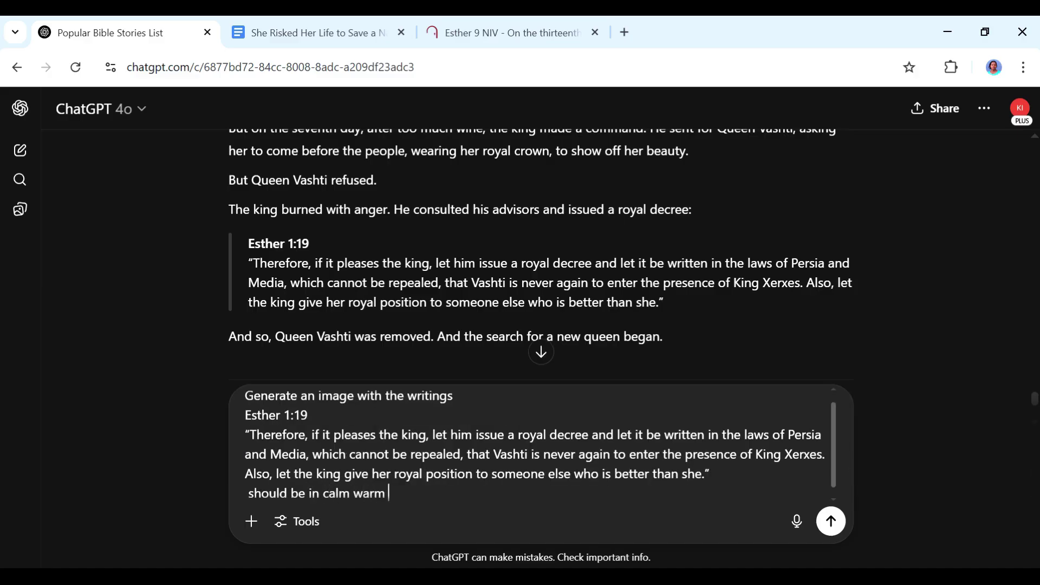
pyautogui.write('o')
pyautogui.press('BackSpace')
pyautogui.press('BackSpace')
pyautogui.press('BackSpace')
pyautogui.press('BackSpace')
pyautogui.write('plain colors with good contrast')
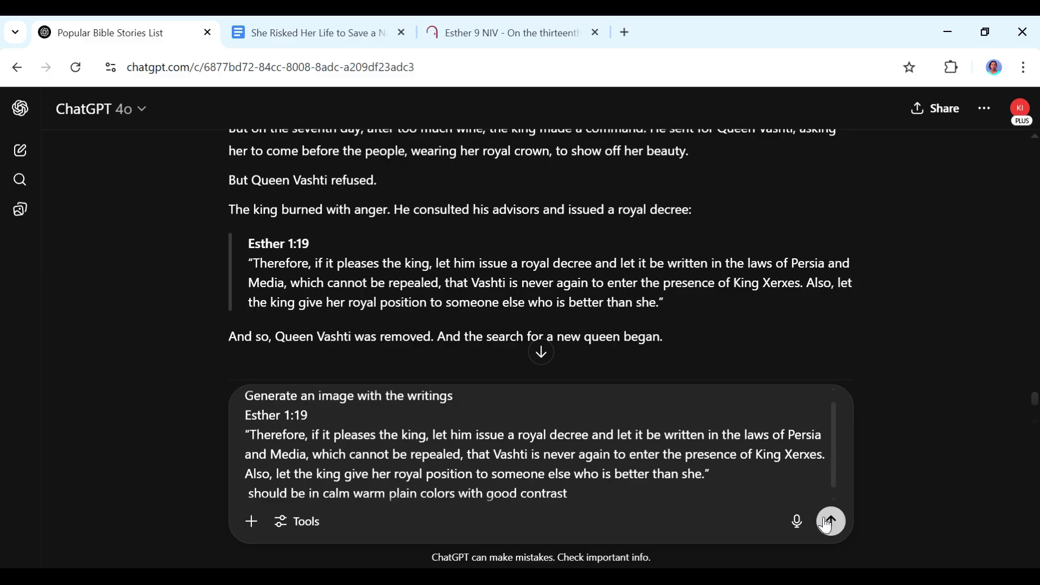
pyautogui.click(830, 521)
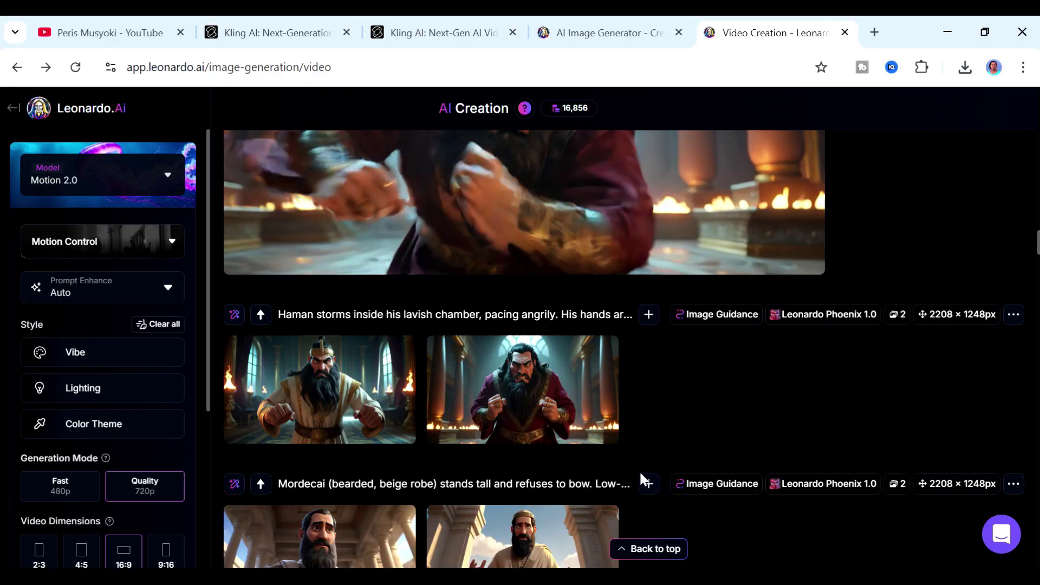
pyautogui.scroll(2, 640, 470)
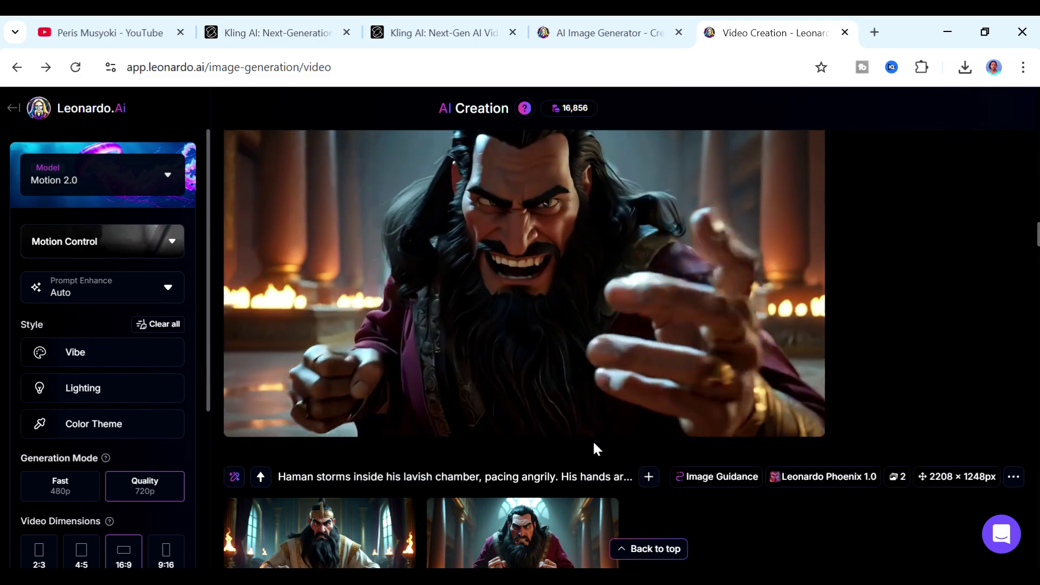
pyautogui.scroll(2, 597, 449)
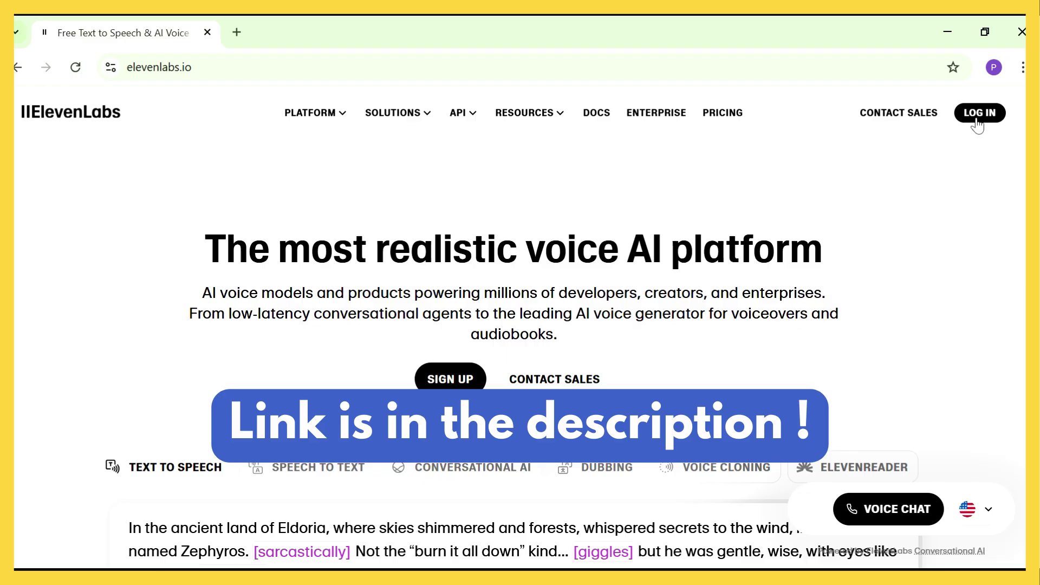
# - Log in to ElevenLabs, open Text to Speech, and paste the copied text for speech generation
pyautogui.click(978, 119)
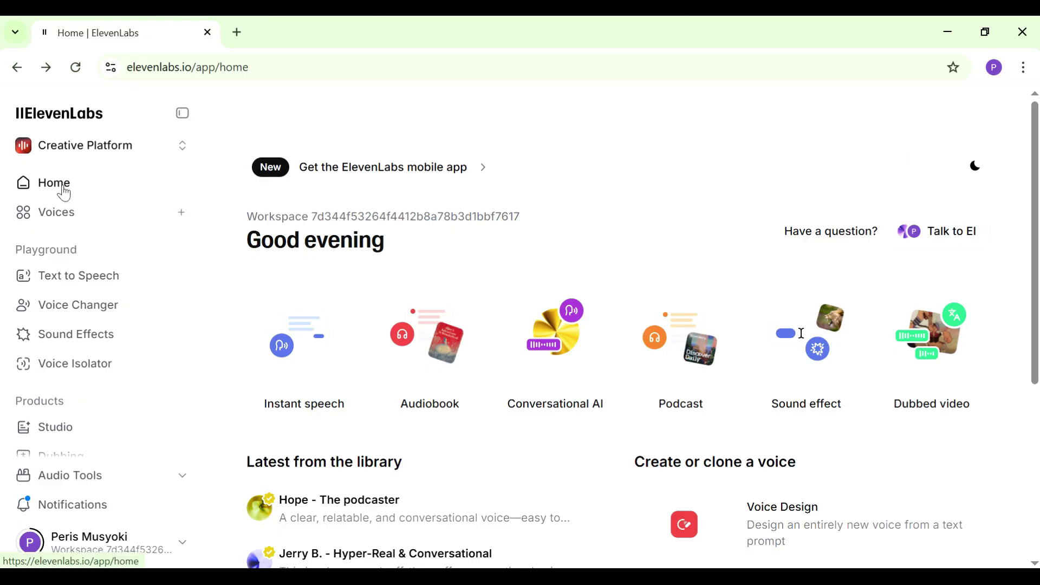
pyautogui.click(86, 281)
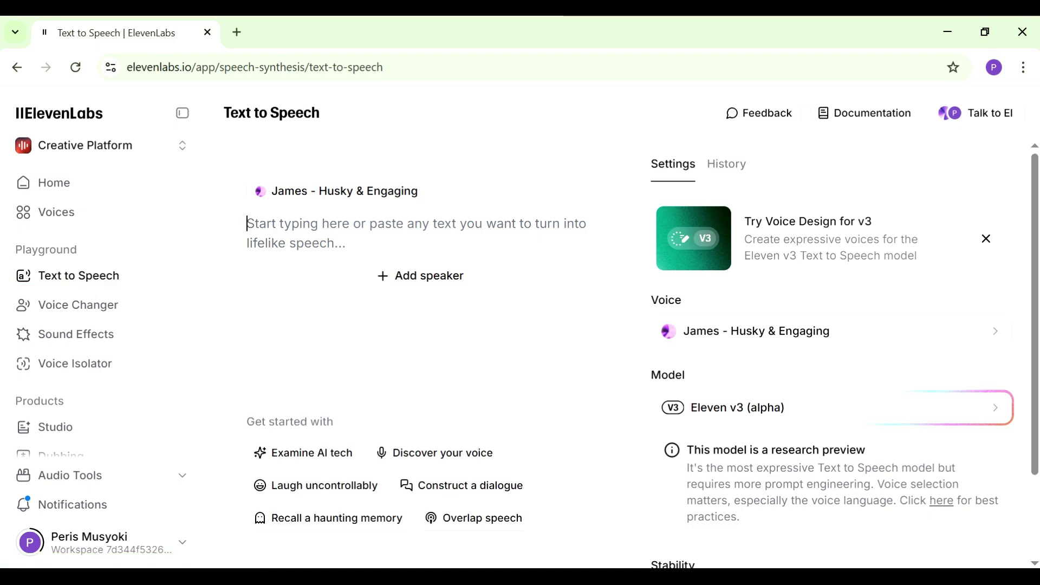
pyautogui.rightClick(268, 243)
pyautogui.click(306, 394)
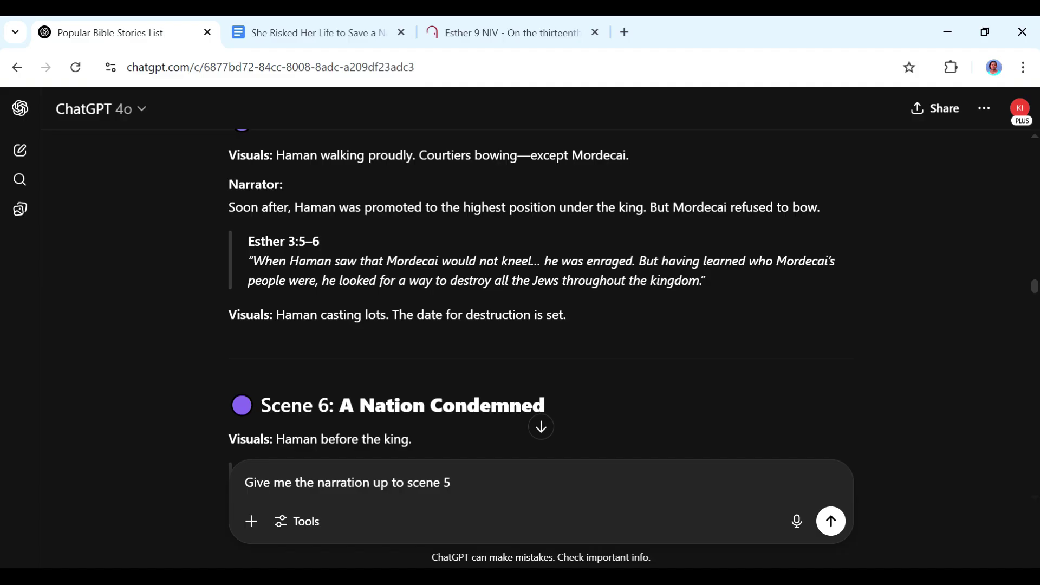
# - Ask ChatGPT to "Give me the narration only up to scene 5"
pyautogui.click(370, 482)
pyautogui.write('only')
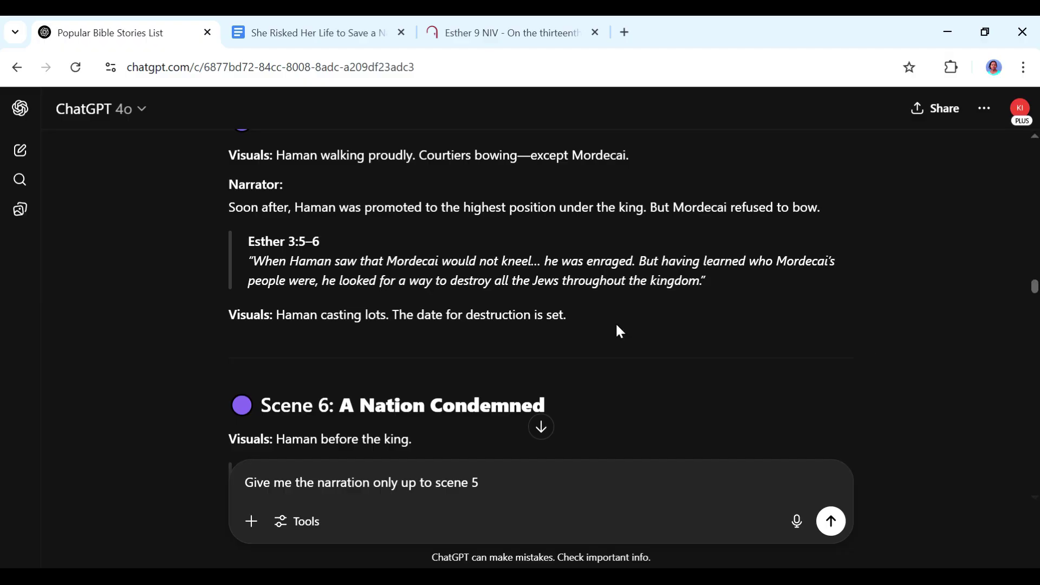
pyautogui.click(831, 521)
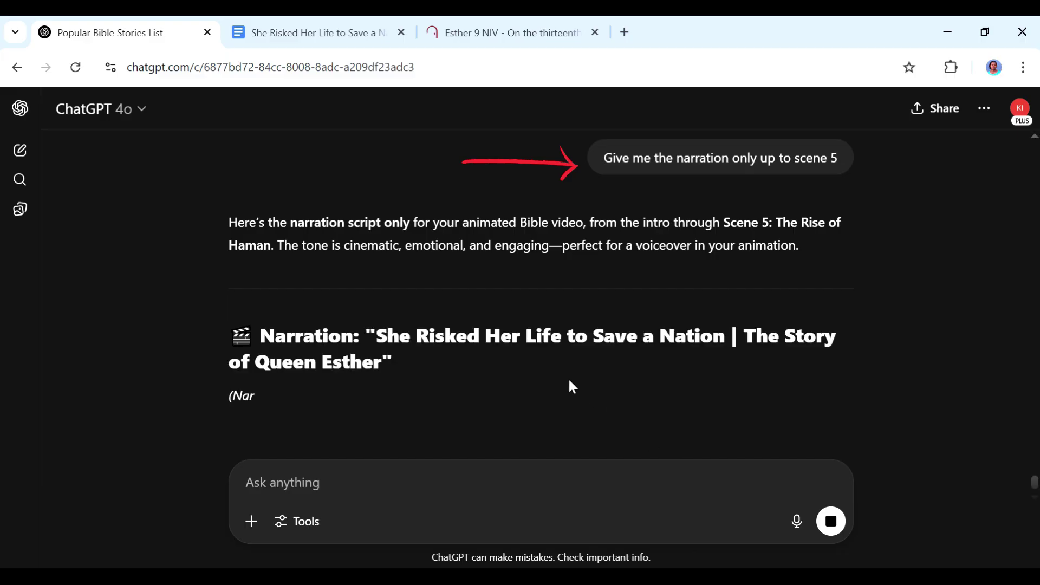
# - Review the generated narration script and copy the Scene 1 narration text
pyautogui.scroll(-5, 522, 320)
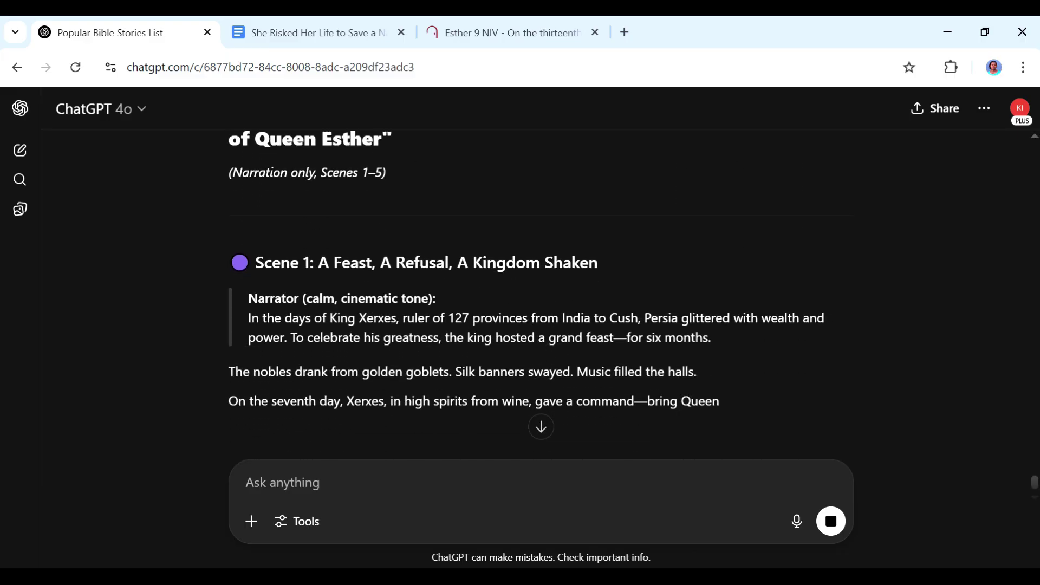
pyautogui.scroll(-2, 339, 352)
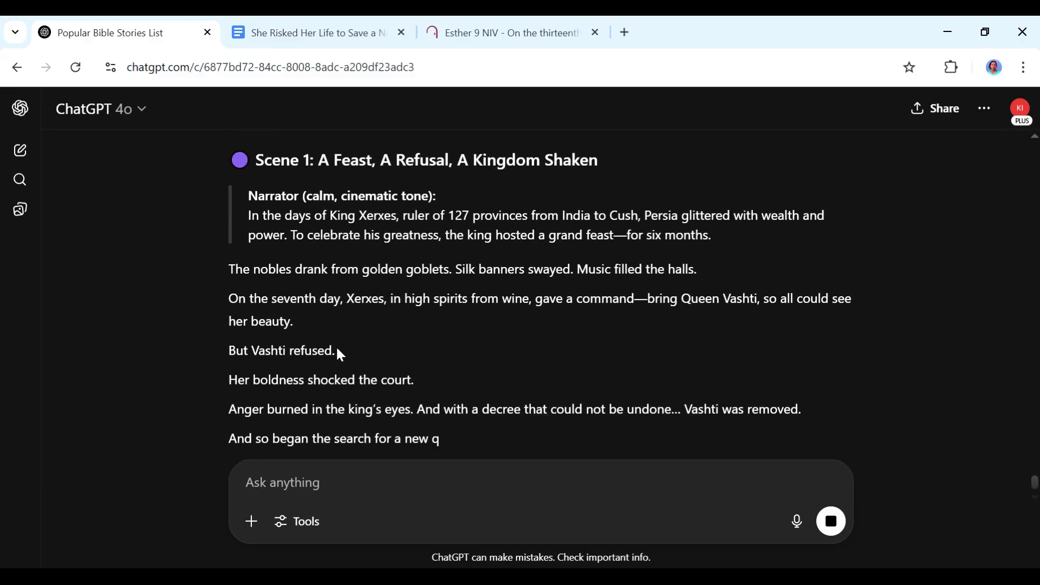
pyautogui.scroll(-6, 359, 339)
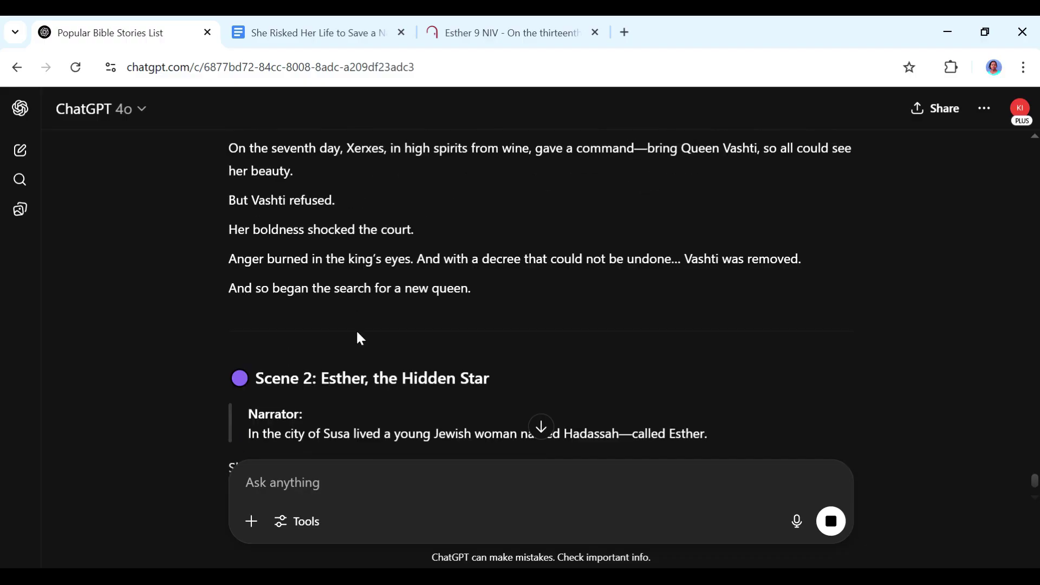
pyautogui.scroll(6, 271, 300)
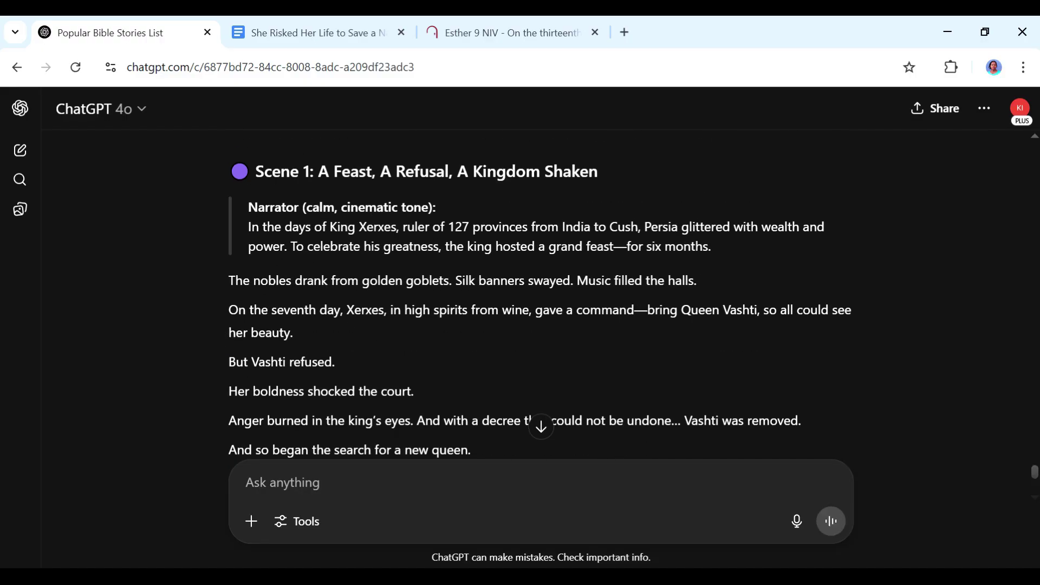
pyautogui.moveTo(247, 206); pyautogui.dragTo(431, 448)
pyautogui.scroll(-3, 432, 433)
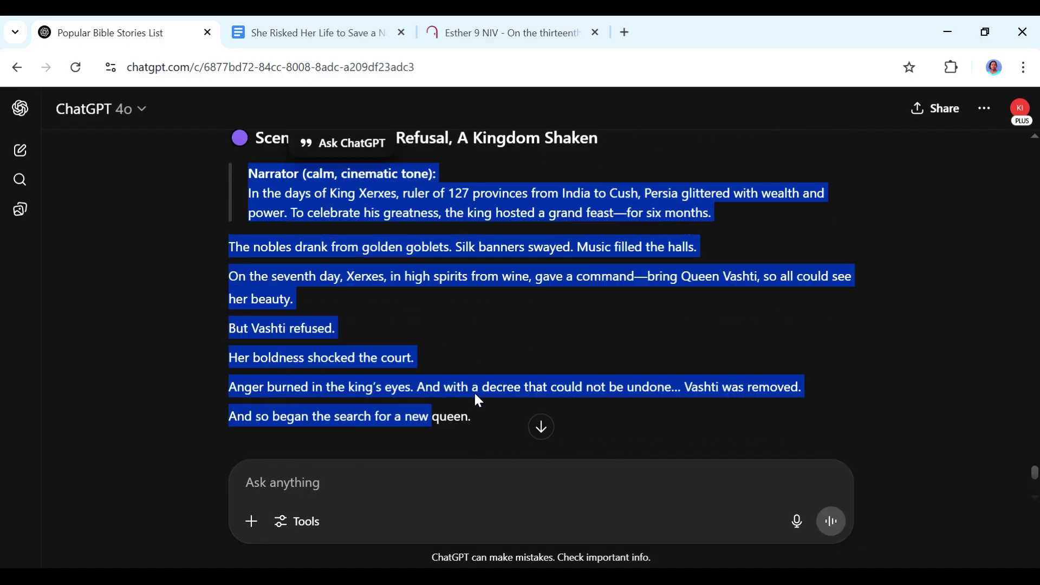
pyautogui.rightClick(393, 265)
pyautogui.click(421, 282)
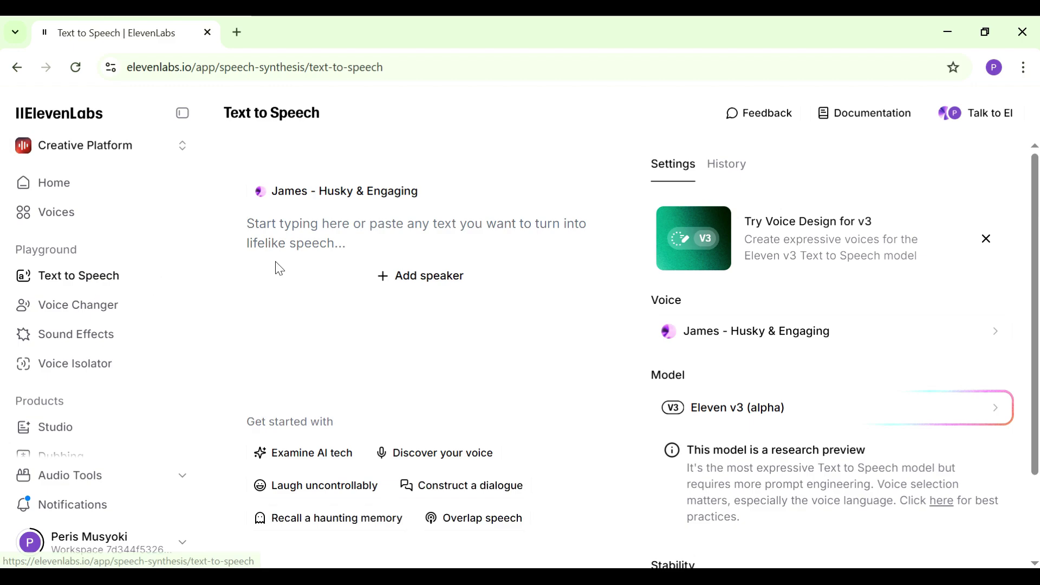
# - In ElevenLabs, paste the Scene 1 narration, preview the James - Husky & Engaging voice, and generate the speech with it
pyautogui.rightClick(270, 244)
pyautogui.click(311, 383)
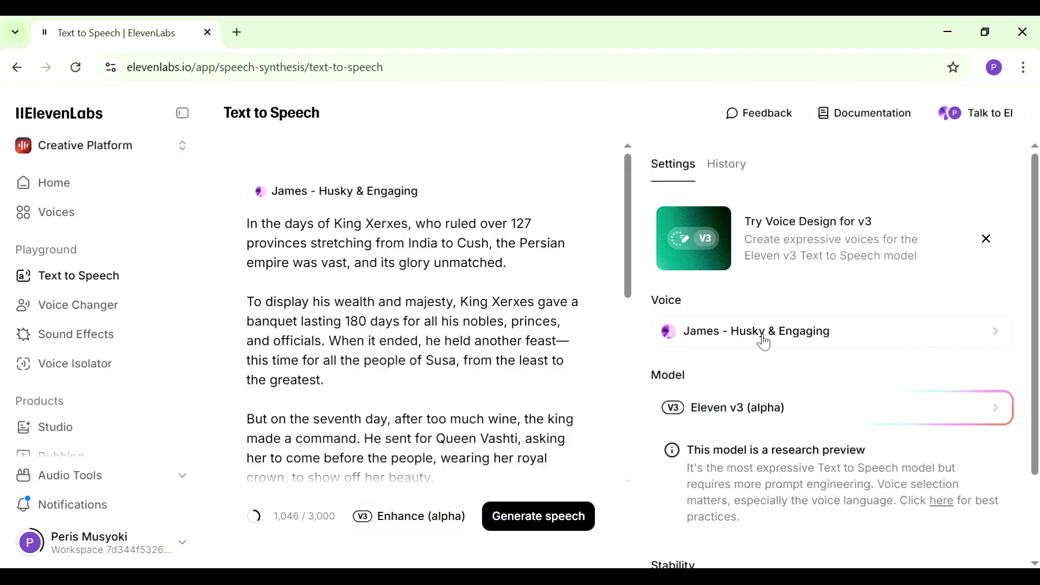
pyautogui.click(676, 341)
pyautogui.click(963, 309)
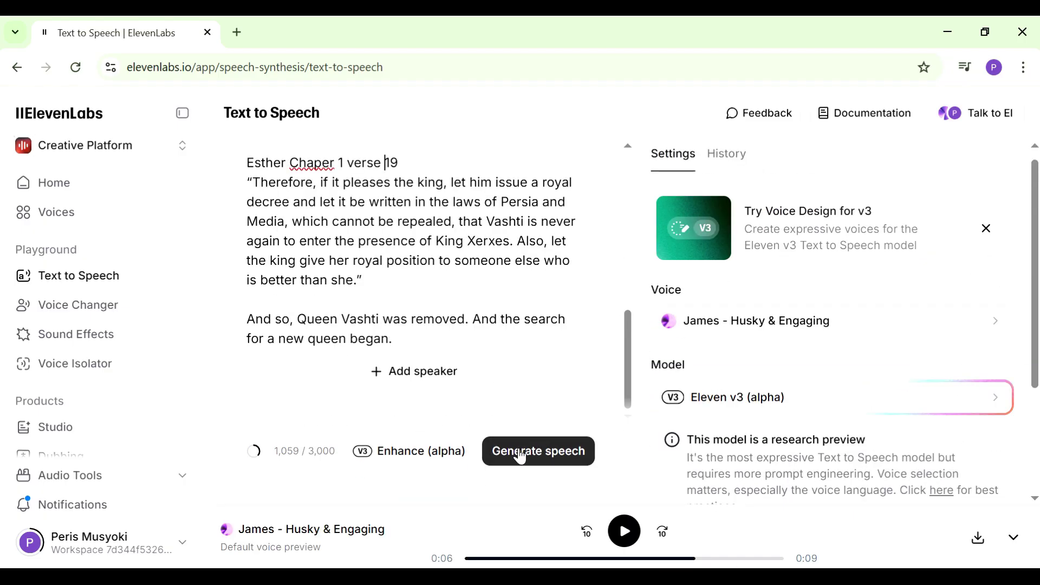
pyautogui.click(520, 455)
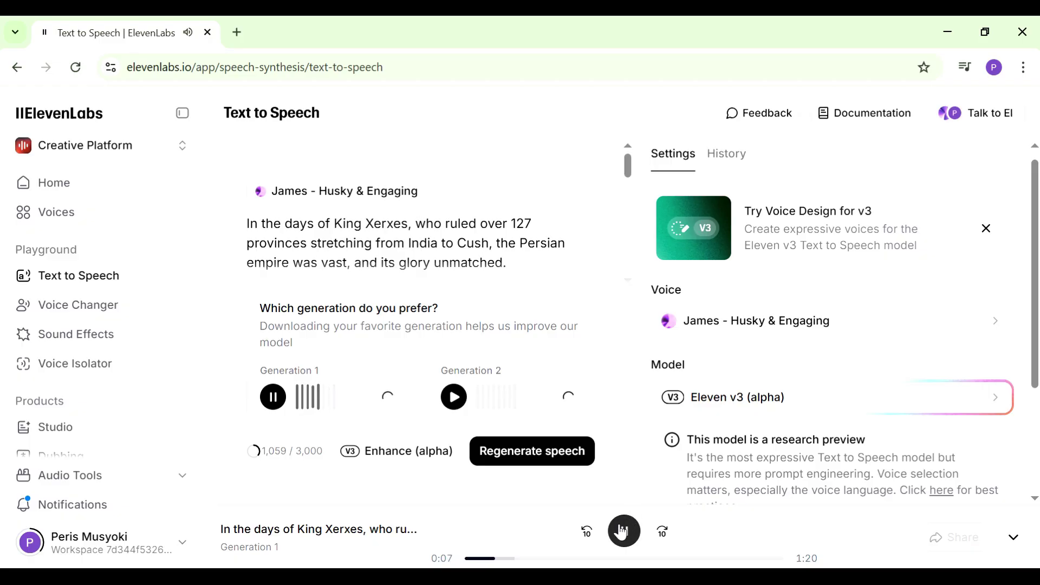
# - Preview another voice among the best voices for v3, and play both generated Scene 1 narrations to compare them
pyautogui.click(970, 321)
pyautogui.click(967, 368)
pyautogui.scroll(-2, 954, 391)
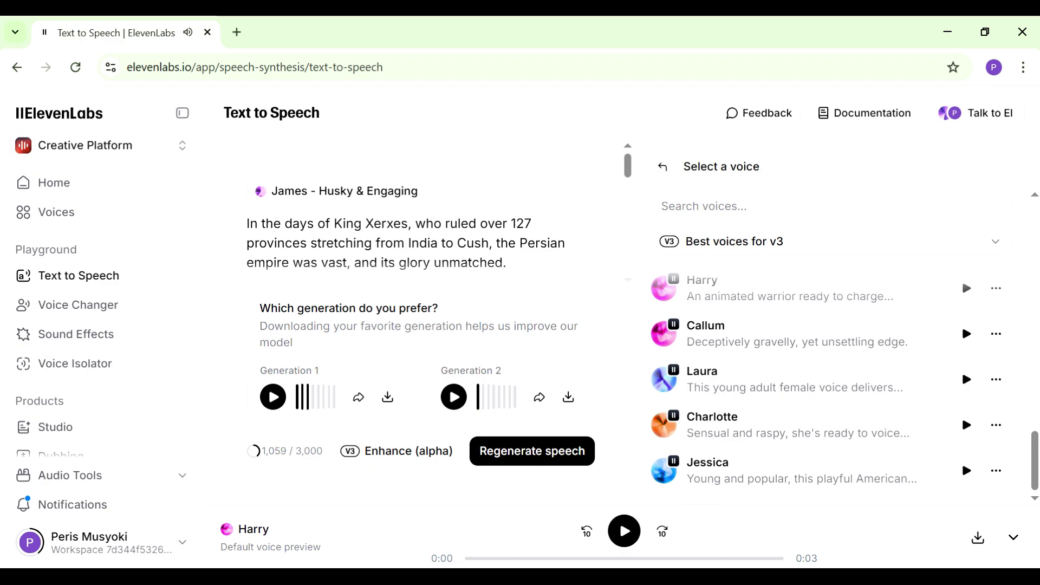
pyautogui.click(273, 398)
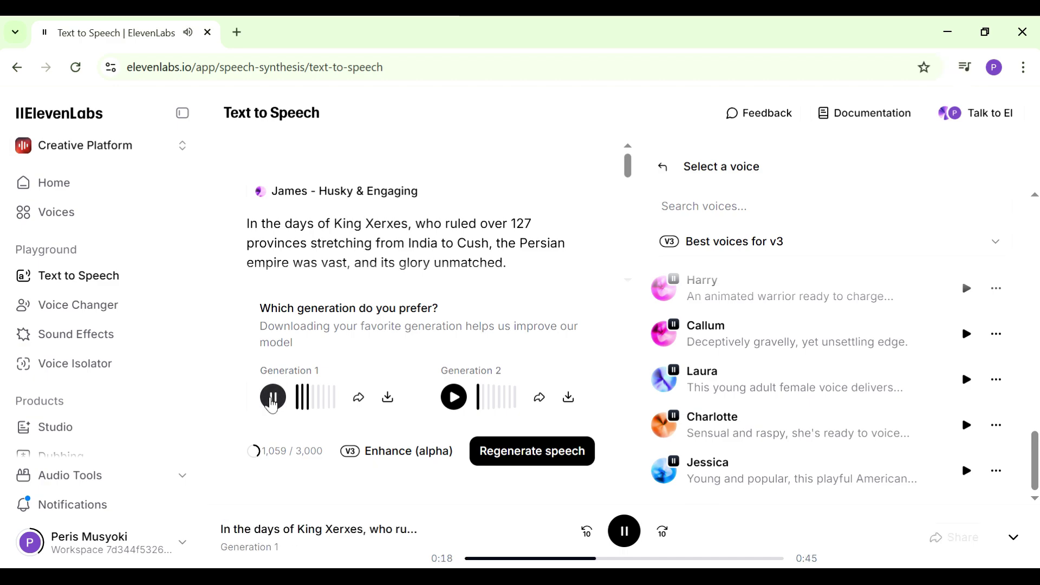
pyautogui.click(460, 404)
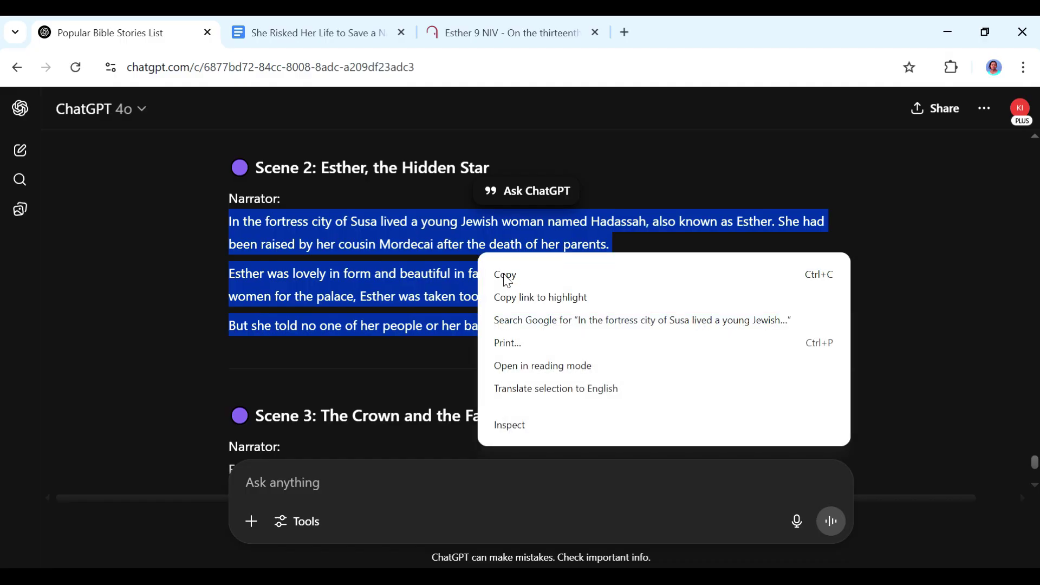
# - Copy the Scene 2 narration from ChatGPT and replace the Scene 1 text in ElevenLabs with it
pyautogui.click(506, 274)
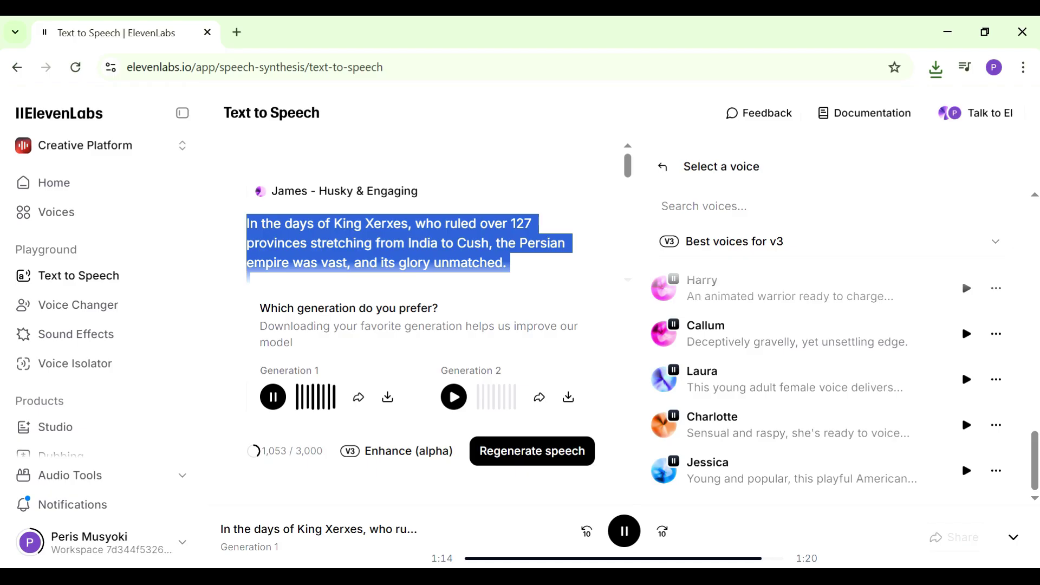
pyautogui.hotkey('ctrl', 'v')
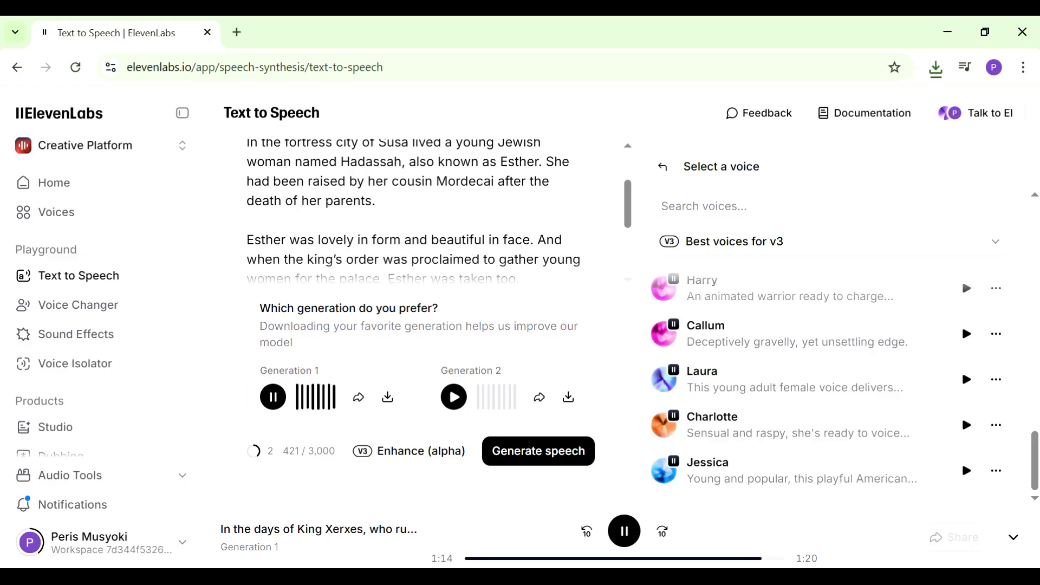
pyautogui.scroll(2, 411, 211)
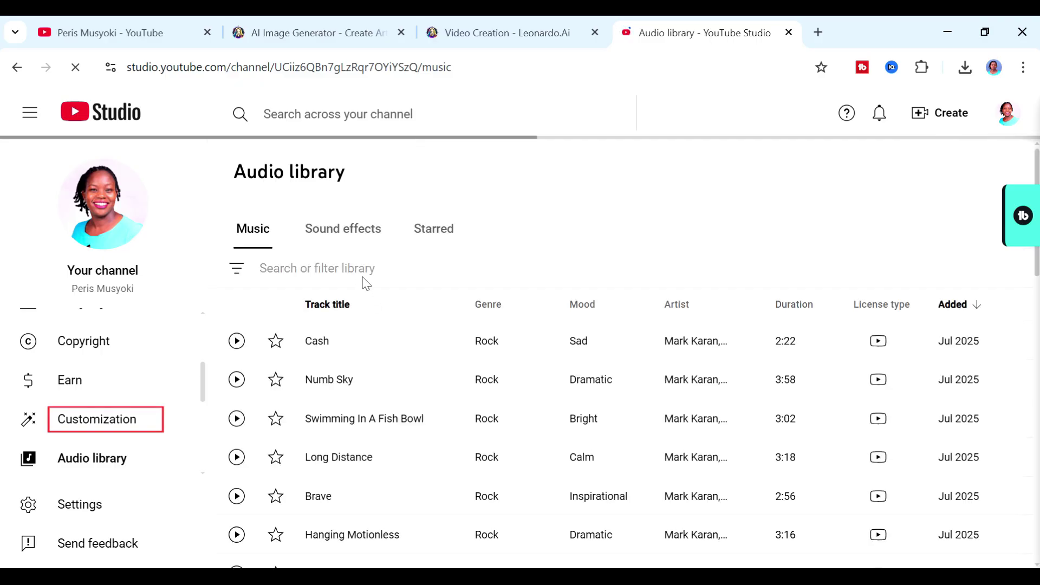
# - Filter YouTube Studio's audio library to music with attribution not required and search for ambient tracks
pyautogui.click(260, 268)
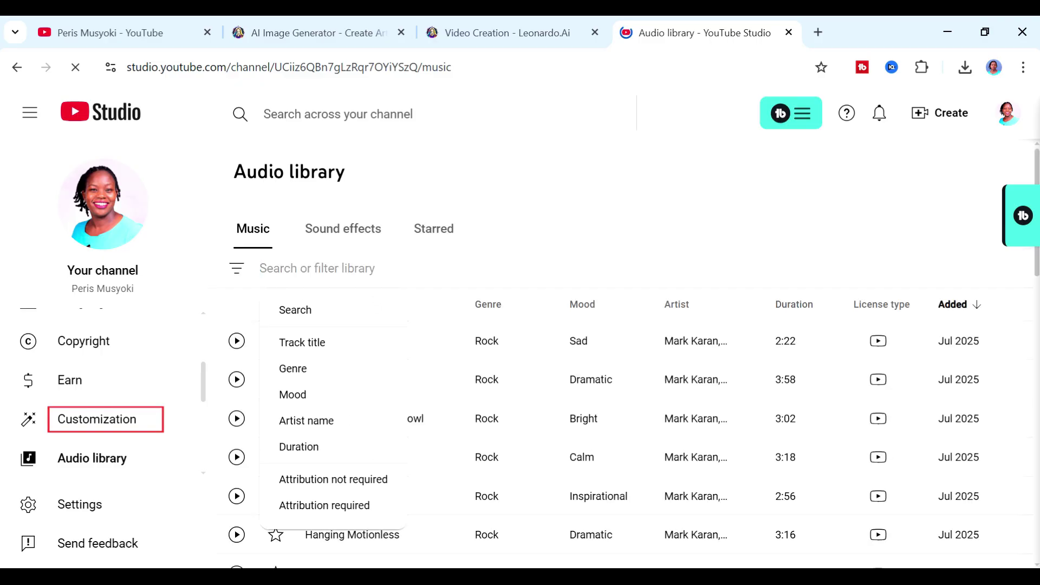
pyautogui.click(333, 478)
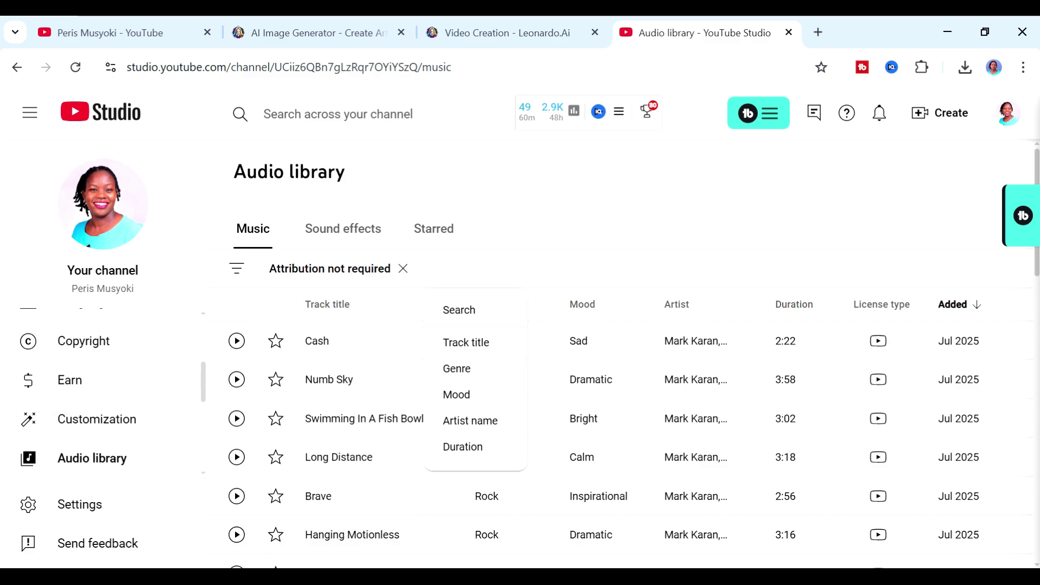
pyautogui.write('ambie')
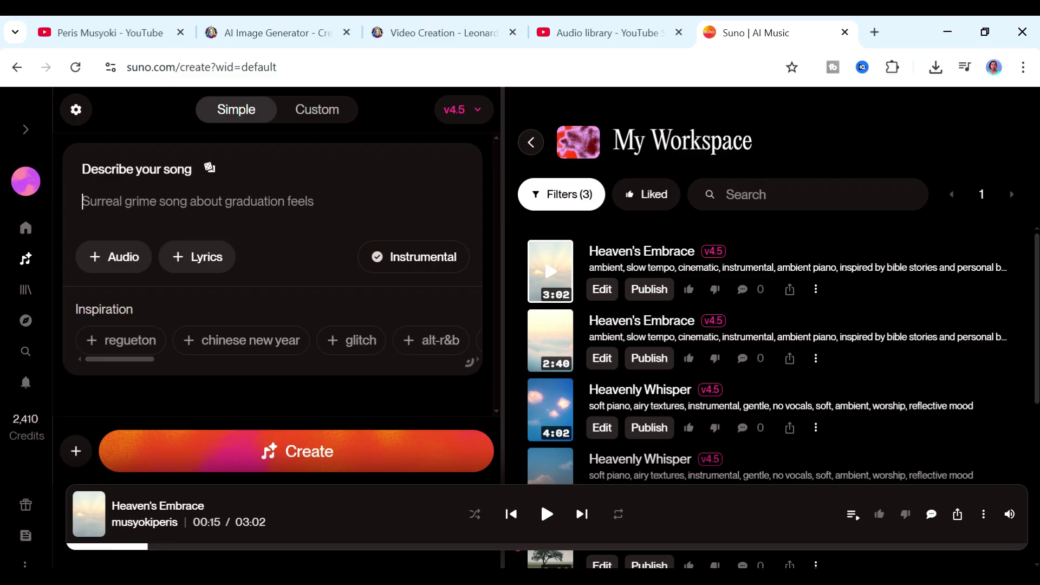
# - In Suno, generate an instrumental from the prompt "A middle Eastern instrumental with Persian strings", correcting its spelling
pyautogui.write('A middle Eastern instruman')
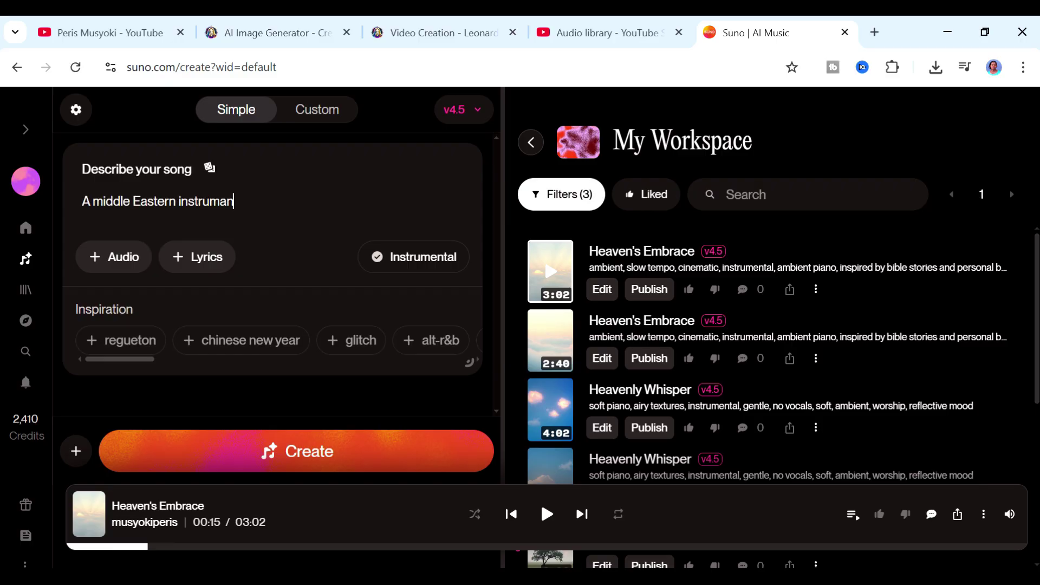
pyautogui.write('tal with persian strings')
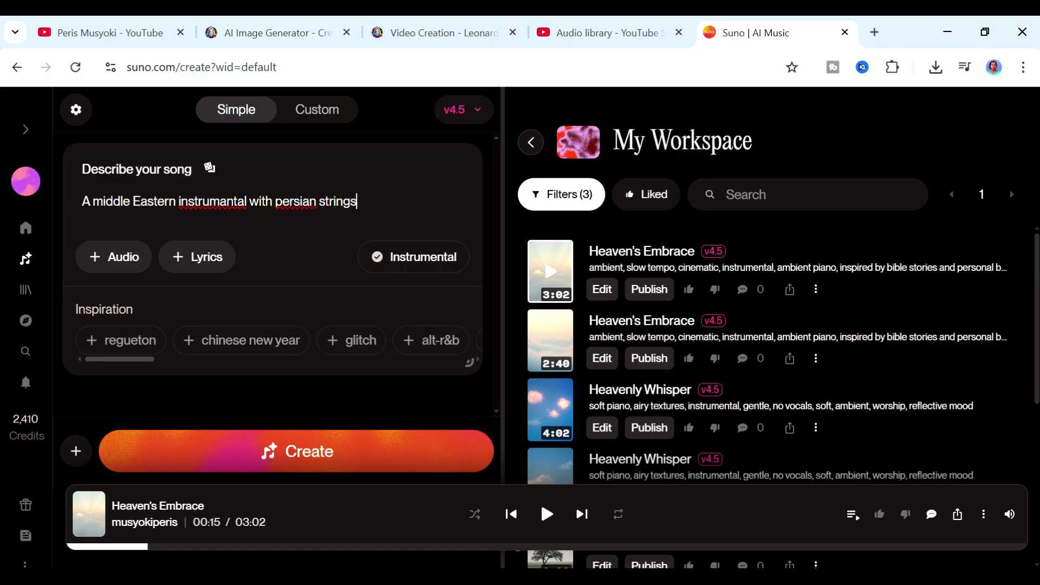
pyautogui.rightClick(238, 202)
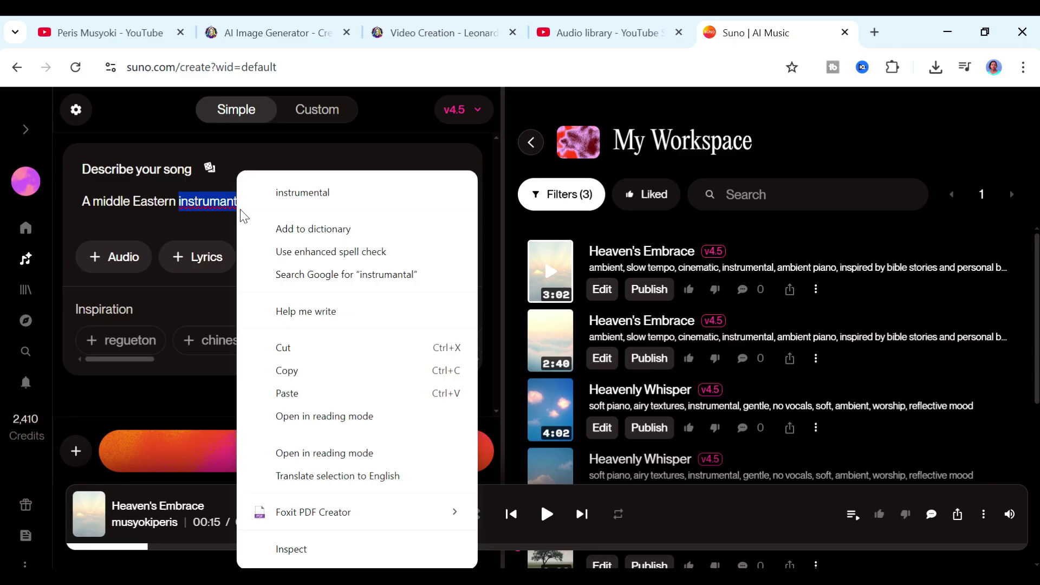
pyautogui.click(282, 194)
pyautogui.rightClick(304, 201)
pyautogui.click(355, 202)
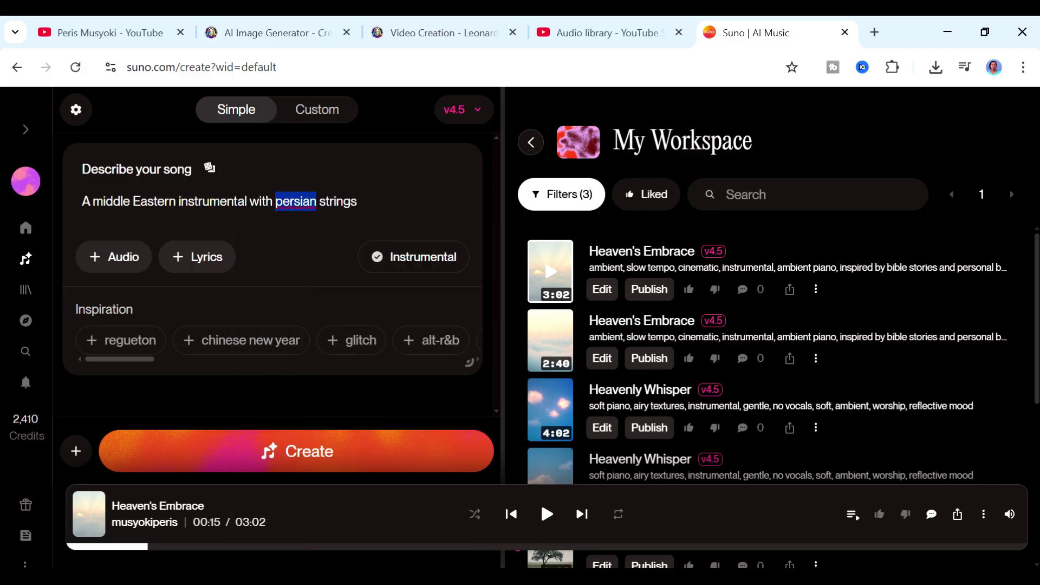
pyautogui.click(326, 454)
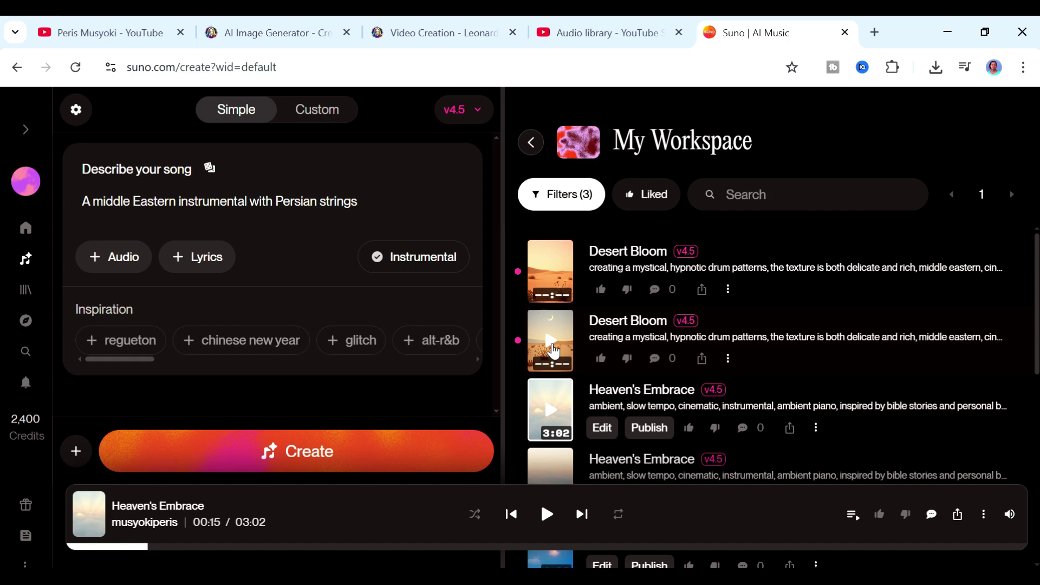
# - Listen to both new Desert Bloom tracks and download the upper one in the list as MP3 audio
pyautogui.click(552, 341)
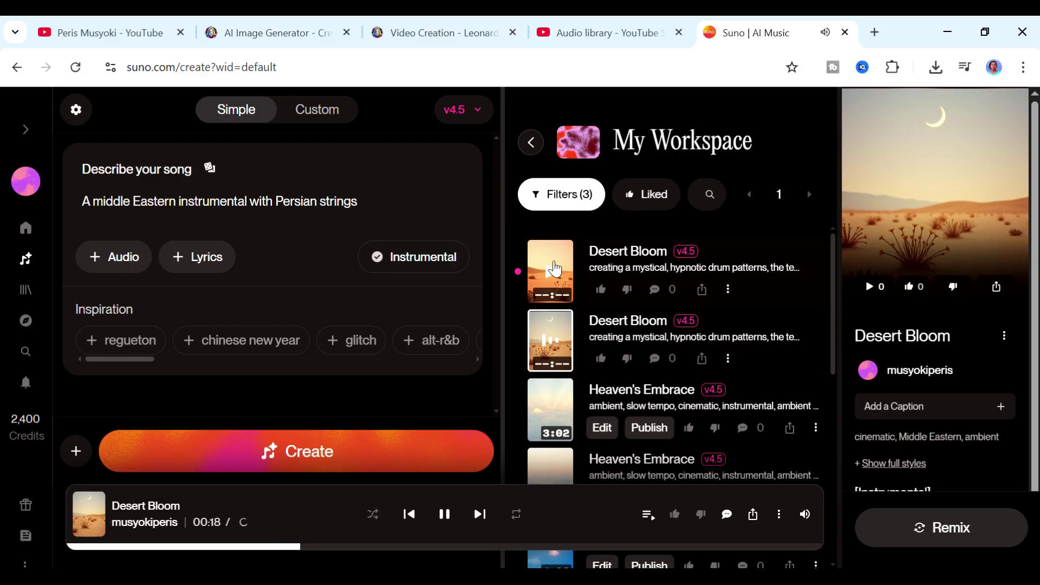
pyautogui.click(555, 273)
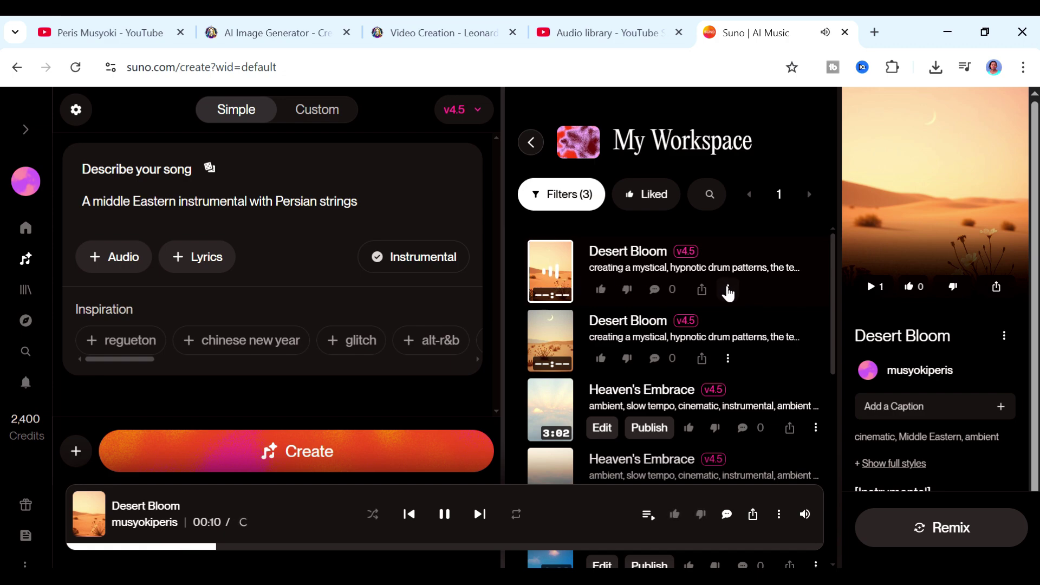
pyautogui.click(727, 292)
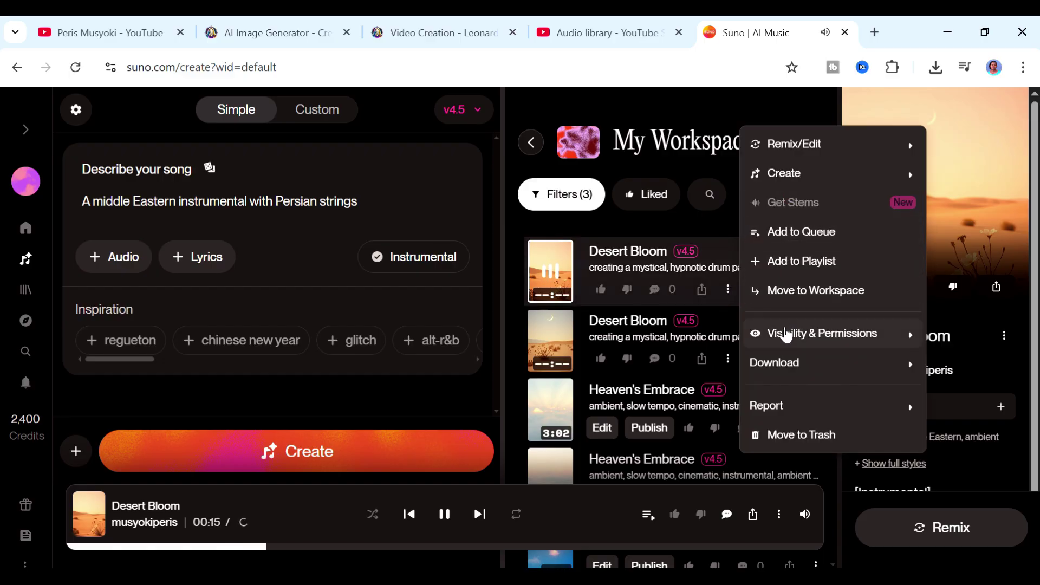
pyautogui.moveTo(774, 365)
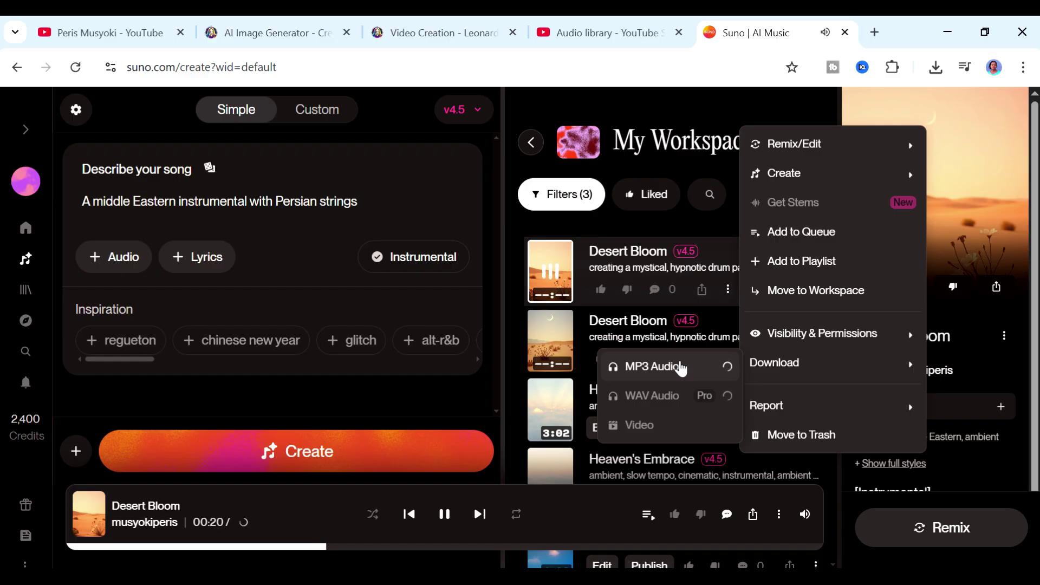
pyautogui.click(680, 367)
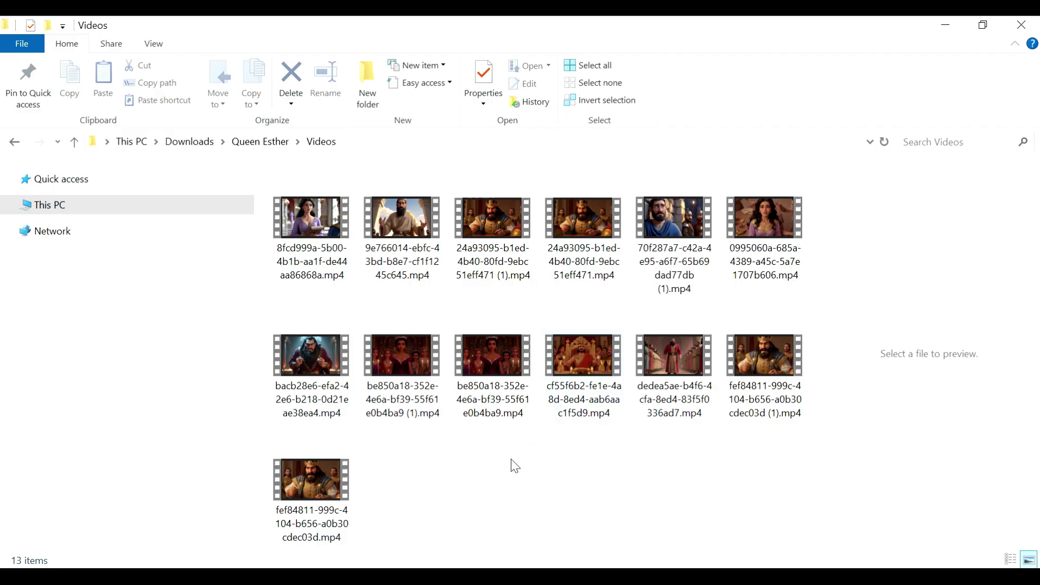
# - Import all video clips from the Queen Esther Videos folder into the CapCut project
pyautogui.hotkey('ctrl', 'a')
pyautogui.moveTo(411, 371); pyautogui.dragTo(216, 242)
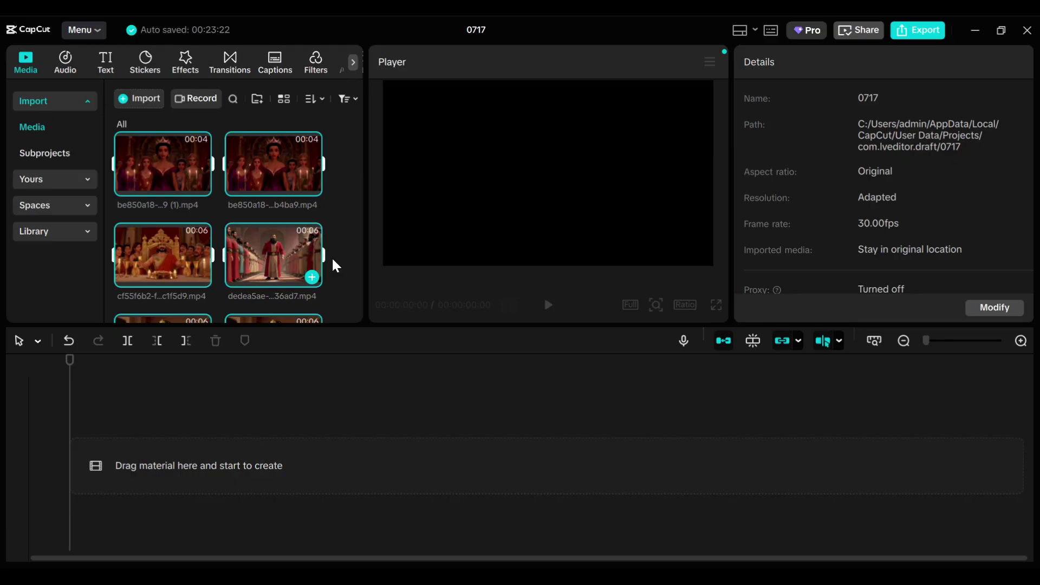
# - Add Desert Bloom (1).mp3 at the start of the CapCut timeline and Scene 1.mp3 on an audio track beneath it
pyautogui.scroll(-5, 341, 243)
pyautogui.moveTo(148, 249); pyautogui.dragTo(142, 512)
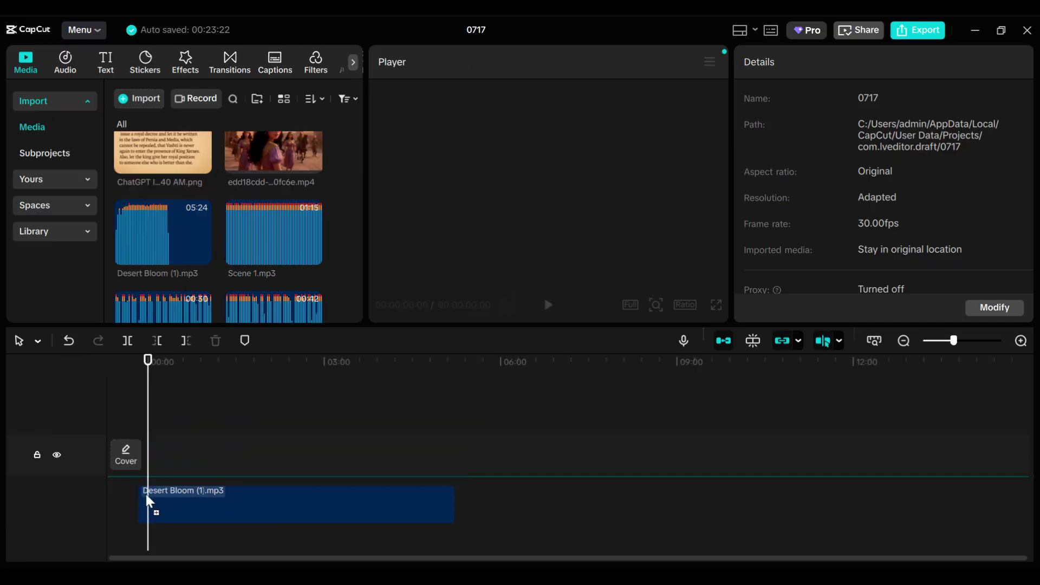
pyautogui.moveTo(194, 359); pyautogui.dragTo(200, 335)
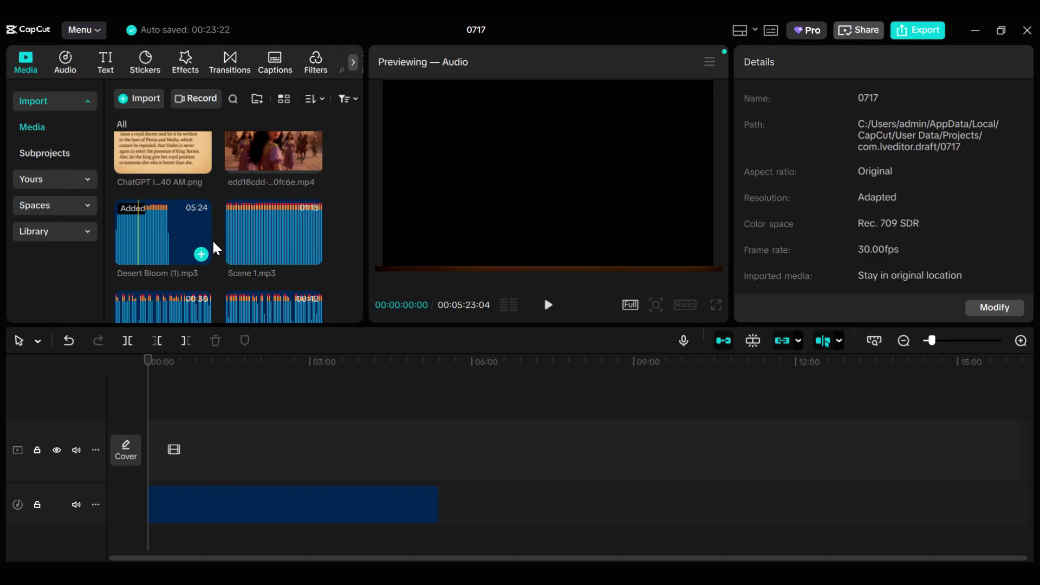
pyautogui.moveTo(260, 252); pyautogui.dragTo(153, 539)
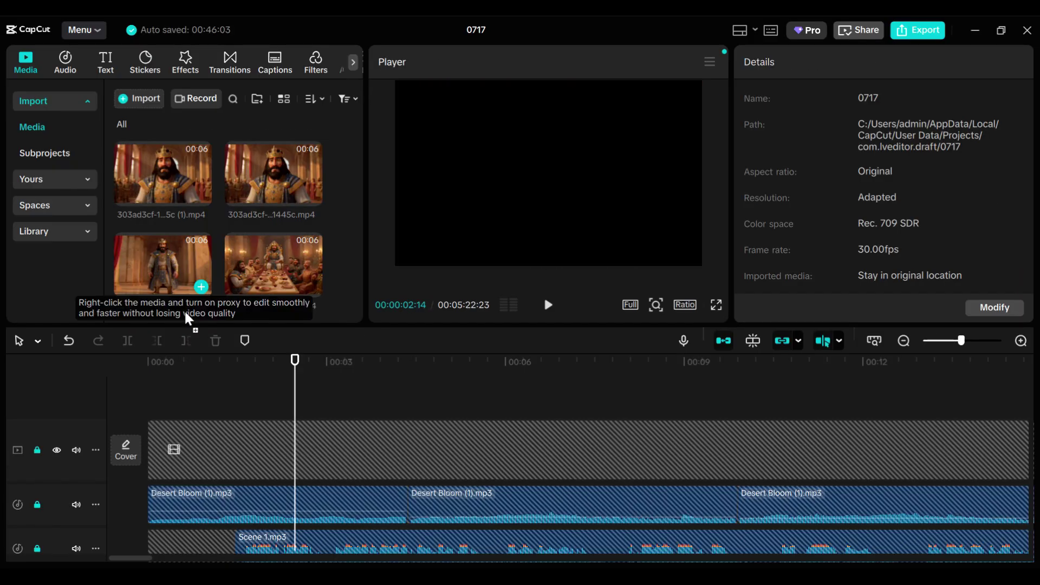
# - Place the clip of the standing king, c23cbb15, at the start of the timeline above the audio tracks
pyautogui.moveTo(189, 318); pyautogui.dragTo(154, 407)
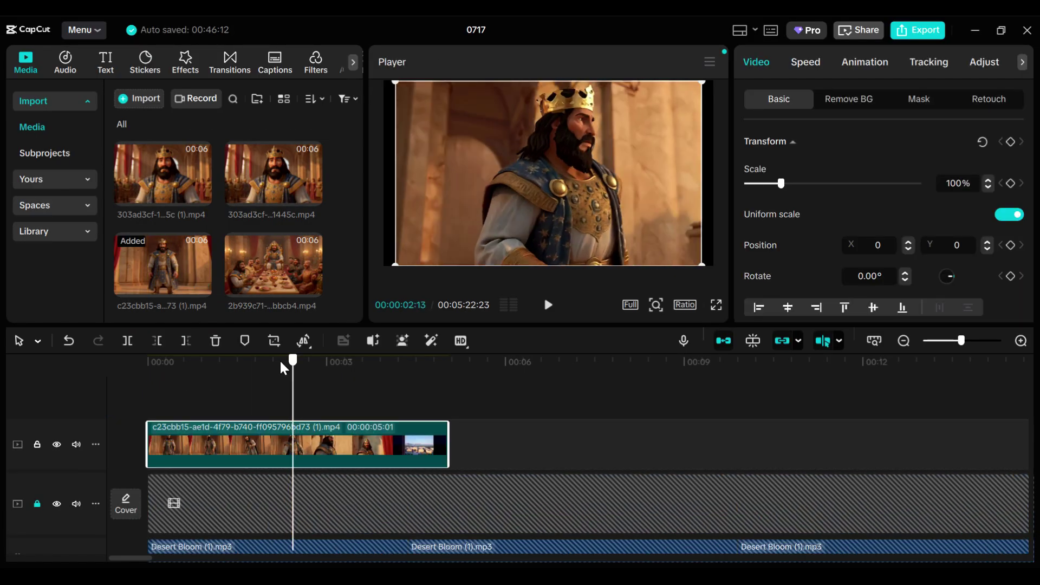
# - Browse the imported media and place another clip on the video track directly after the opening 303ad3cf king clip
pyautogui.click(163, 361)
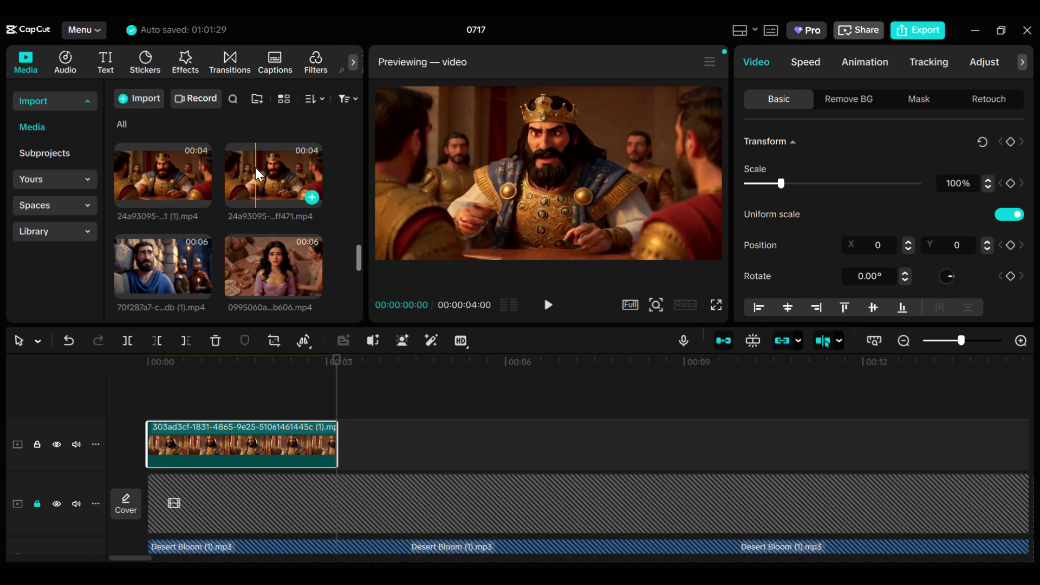
pyautogui.scroll(-5, 266, 188)
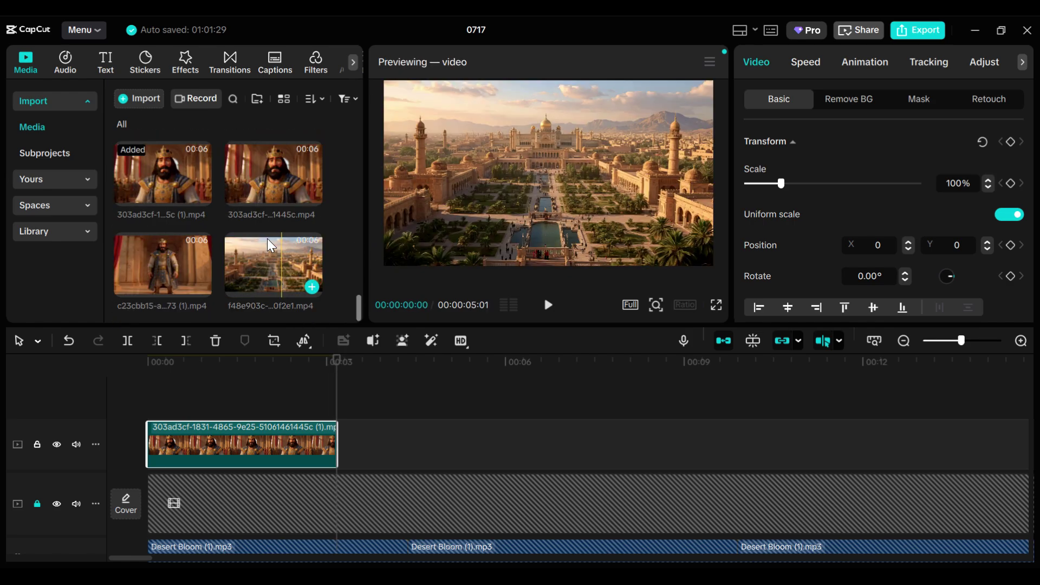
pyautogui.scroll(5, 269, 250)
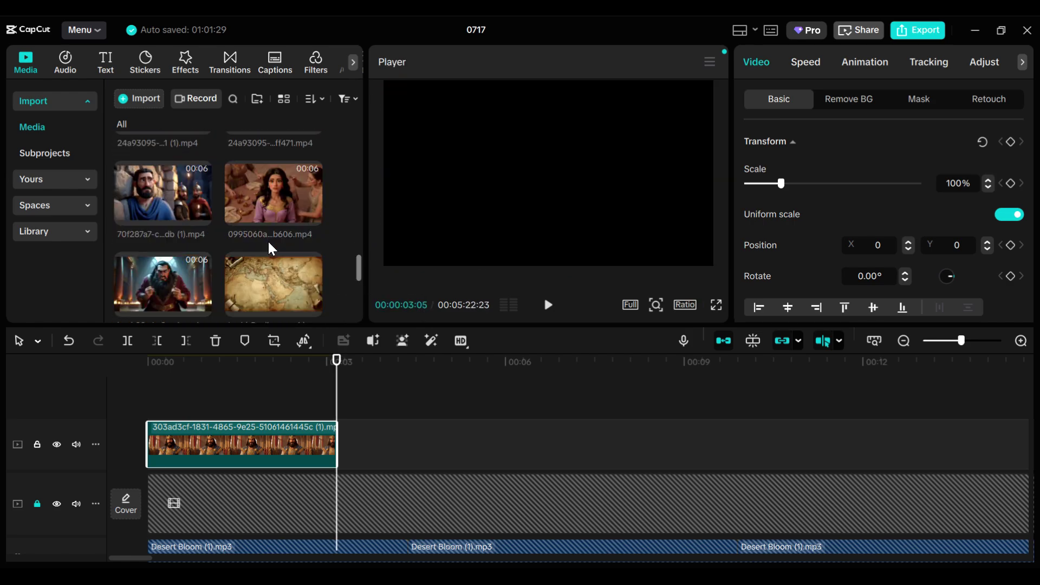
pyautogui.scroll(2, 276, 224)
pyautogui.moveTo(276, 224); pyautogui.dragTo(350, 451)
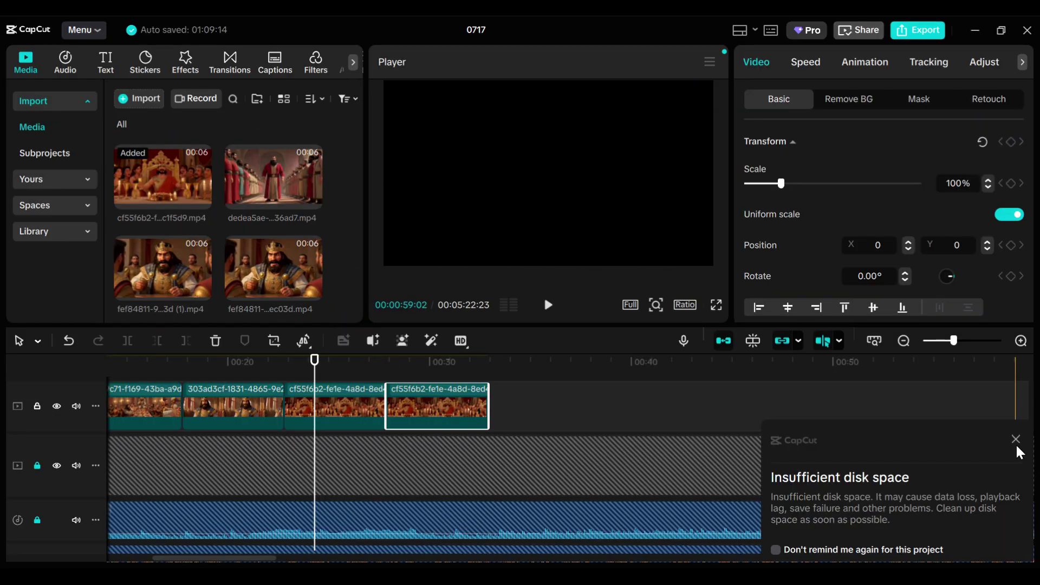
# - Dismiss the disk space warning and play back the assembled timeline from the king's banquet clip
pyautogui.click(1015, 440)
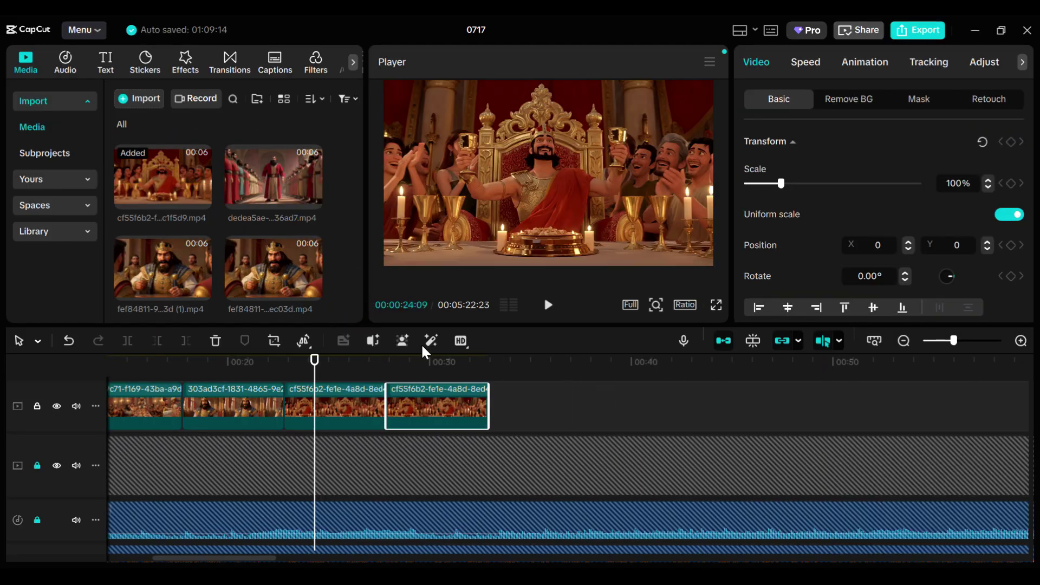
pyautogui.click(547, 305)
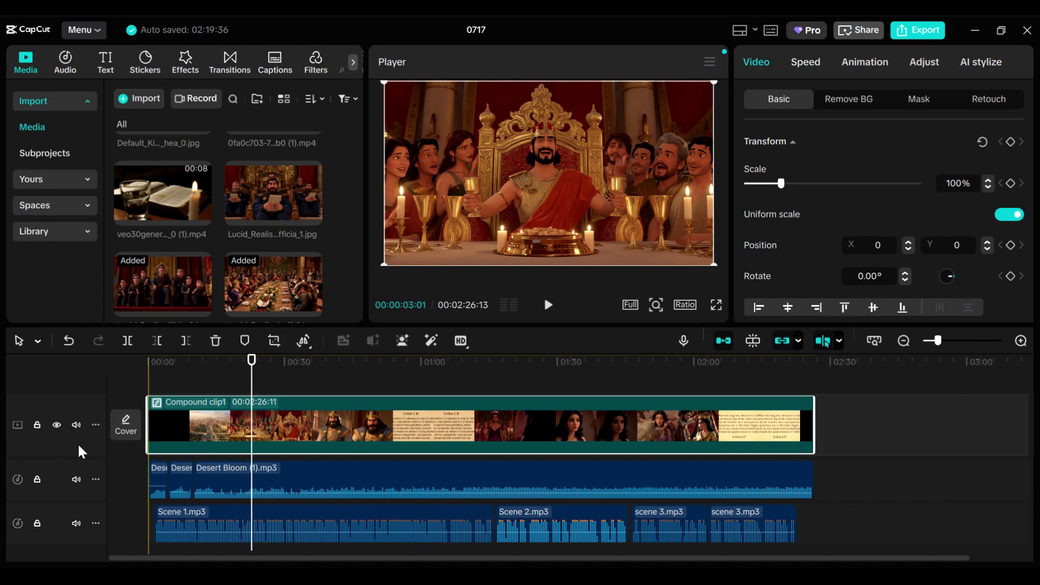
# - Mute the compound clip's video track and open the export settings for the project
pyautogui.click(76, 424)
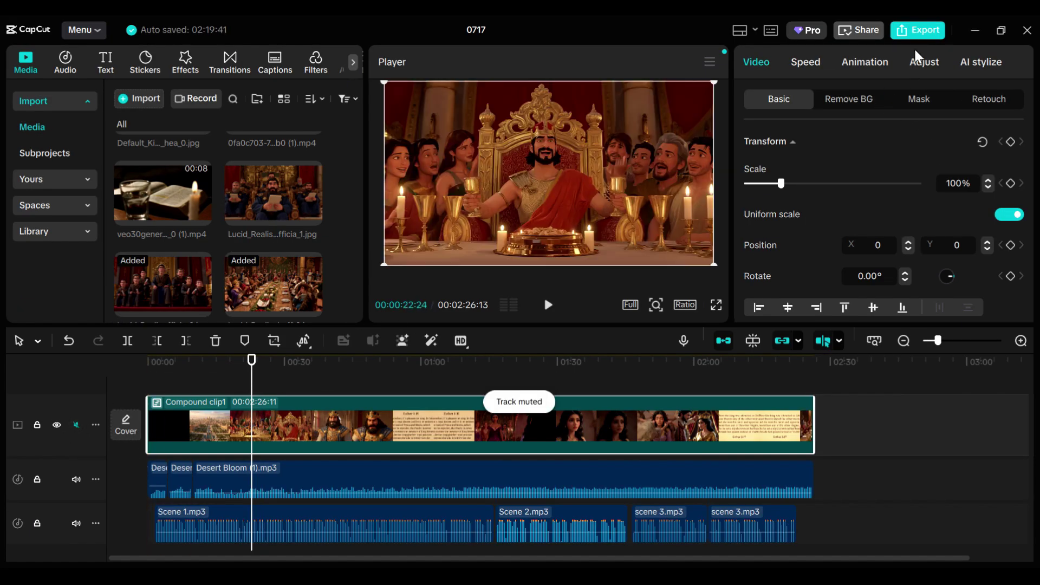
pyautogui.hotkey('ctrl', 'e')
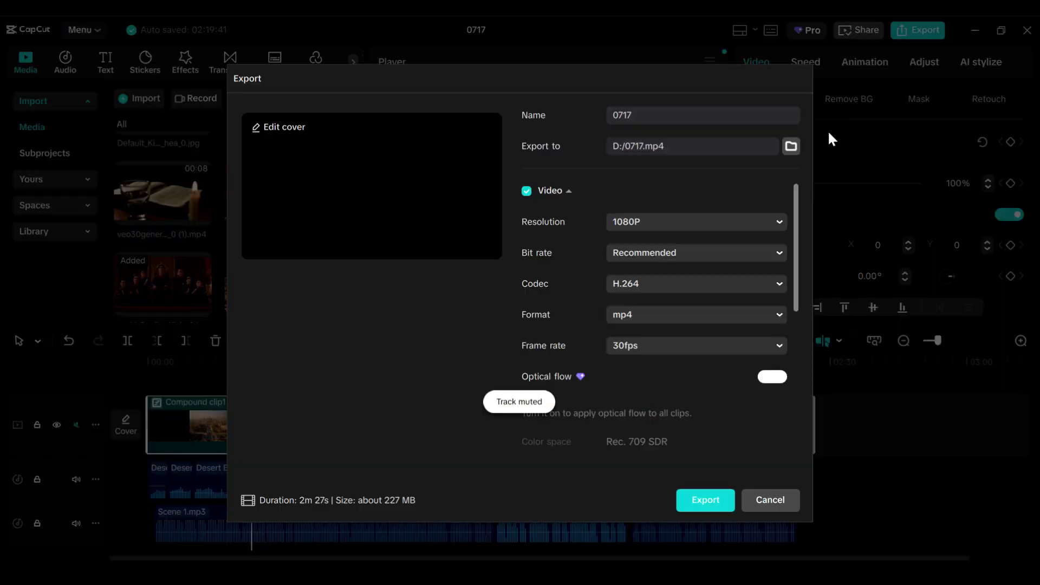